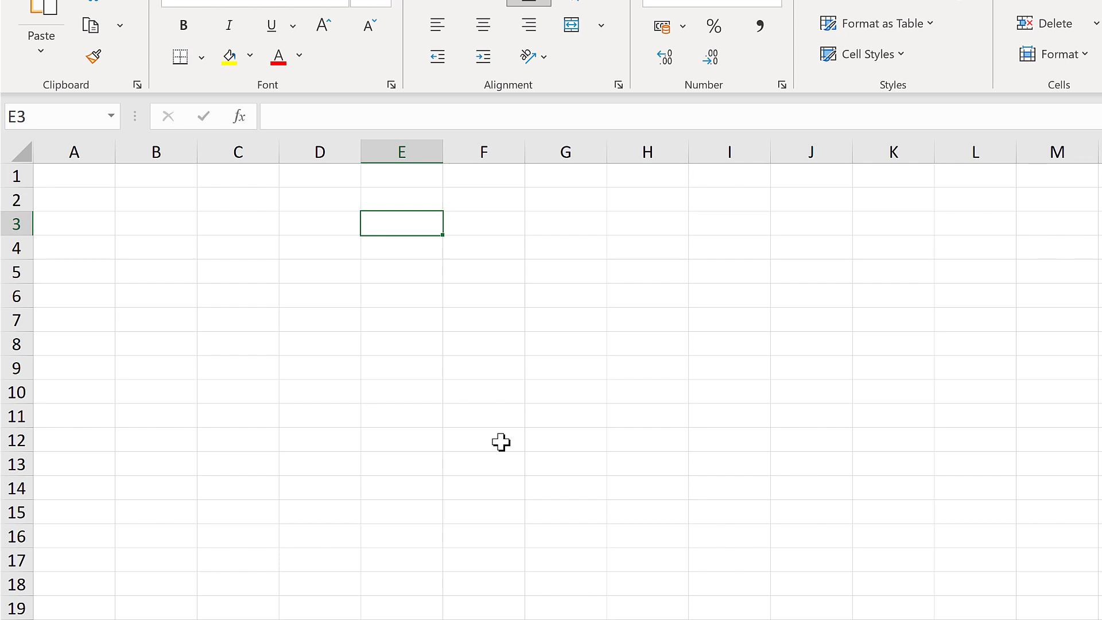
{"action": "type", "text": "=lam"}
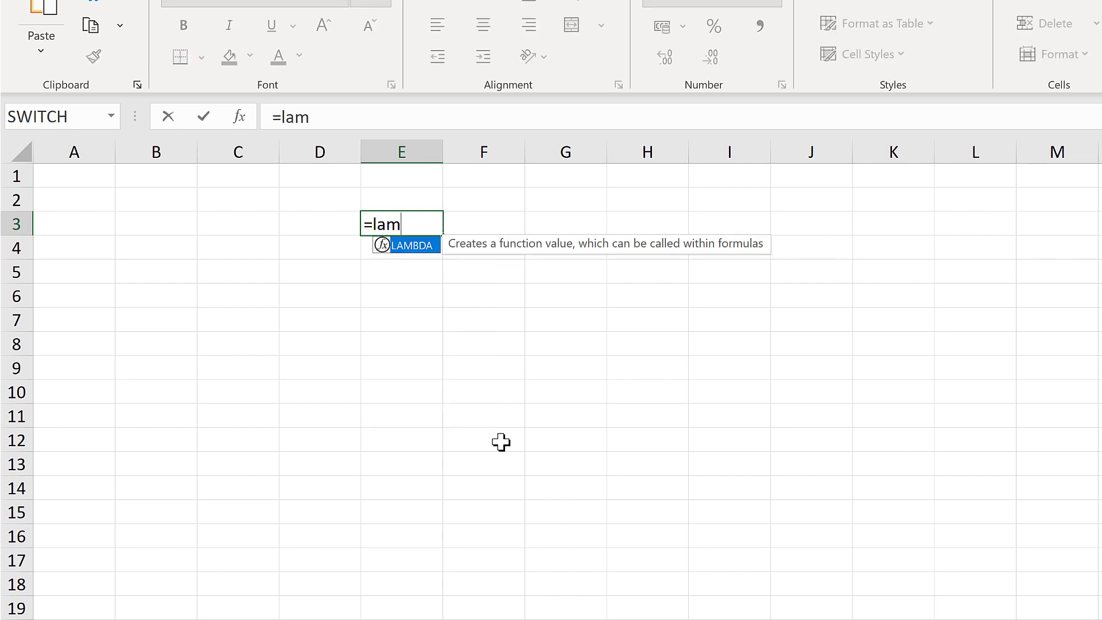
{"action": "key", "text": "BackSpace"}
{"action": "key", "text": "Escape"}
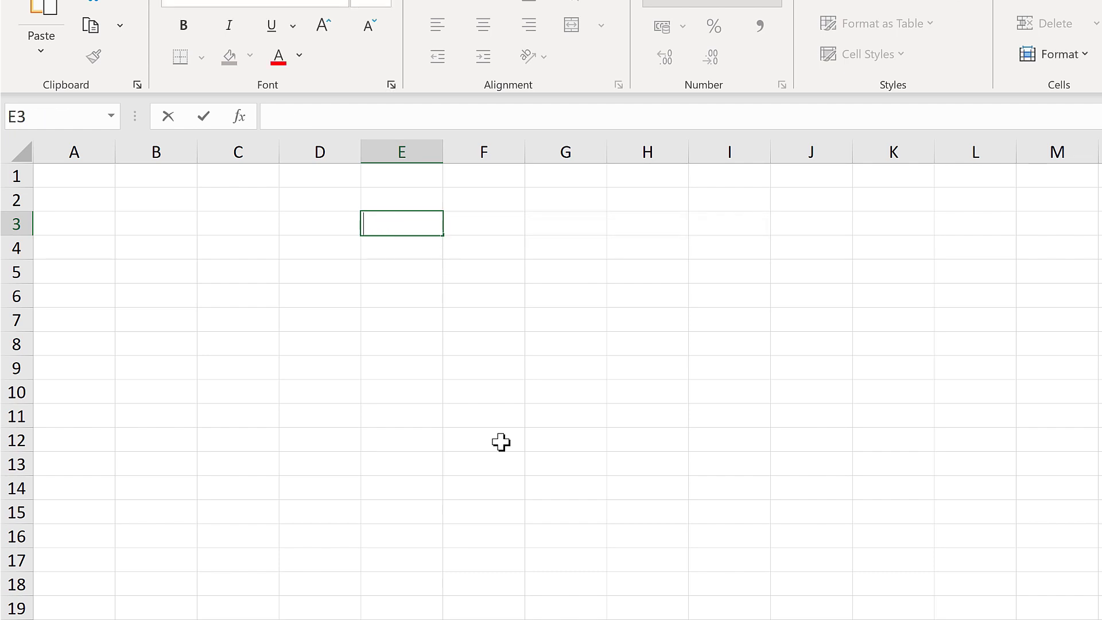
- Enter the formula =SEQUENCE(15,1,0,1) in cell E3
{"action": "type", "text": "=seq"}
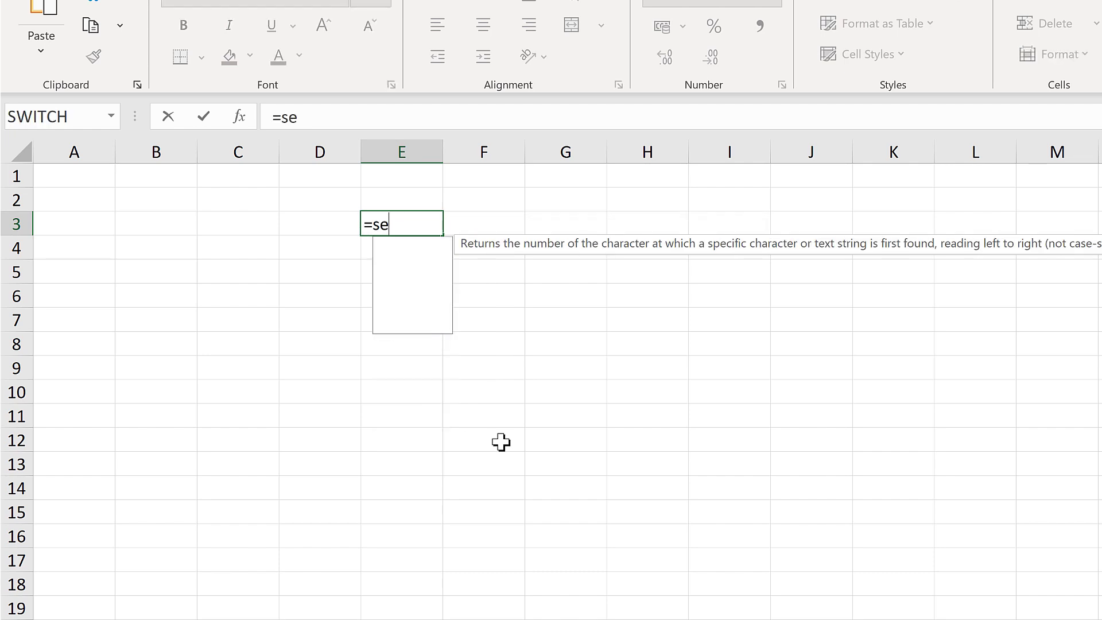
{"action": "key", "text": "Tab"}
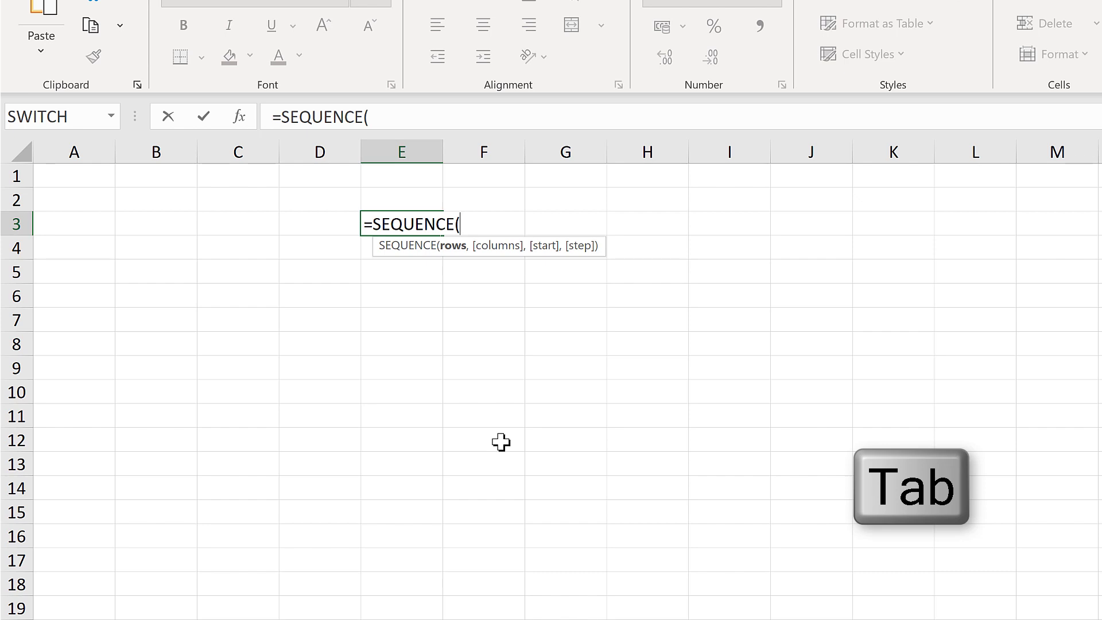
{"action": "type", "text": "15,"}
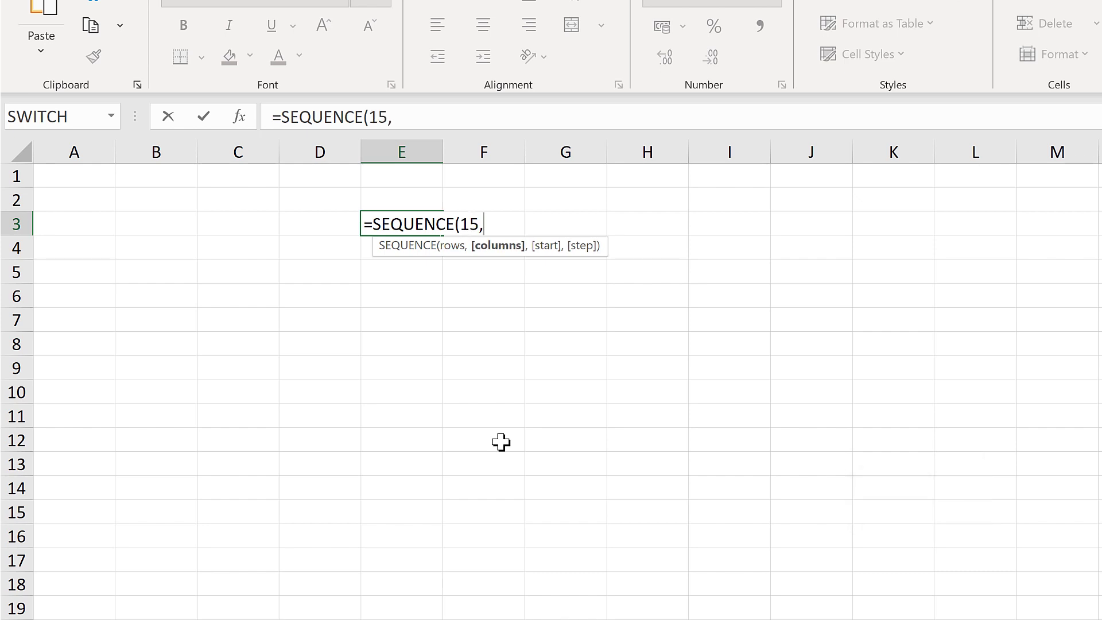
{"action": "type", "text": "1,"}
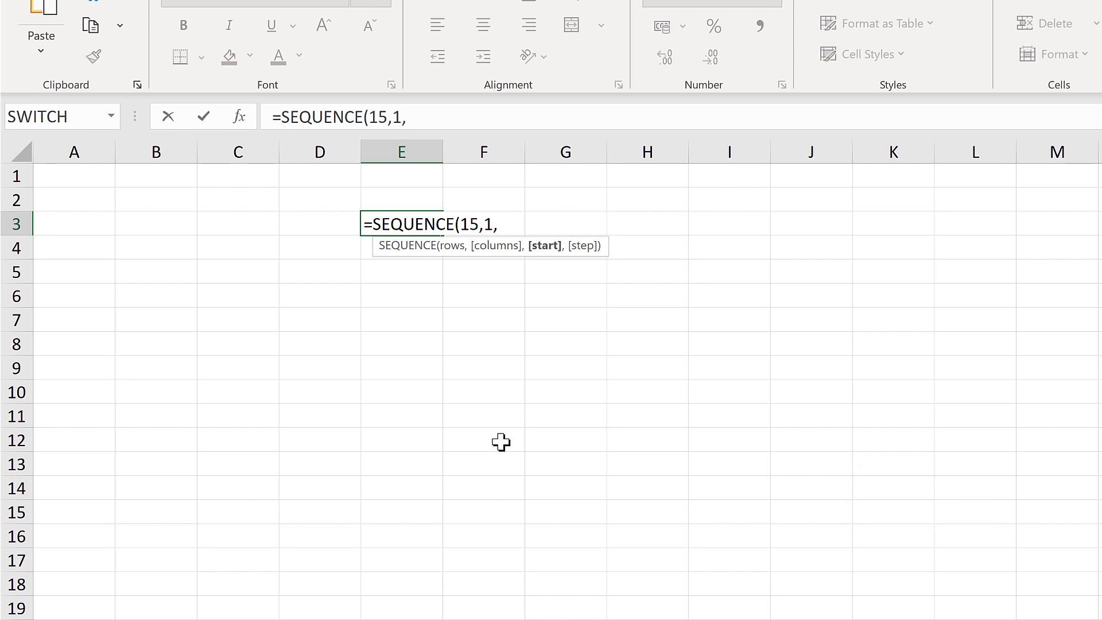
{"action": "type", "text": "0,1"}
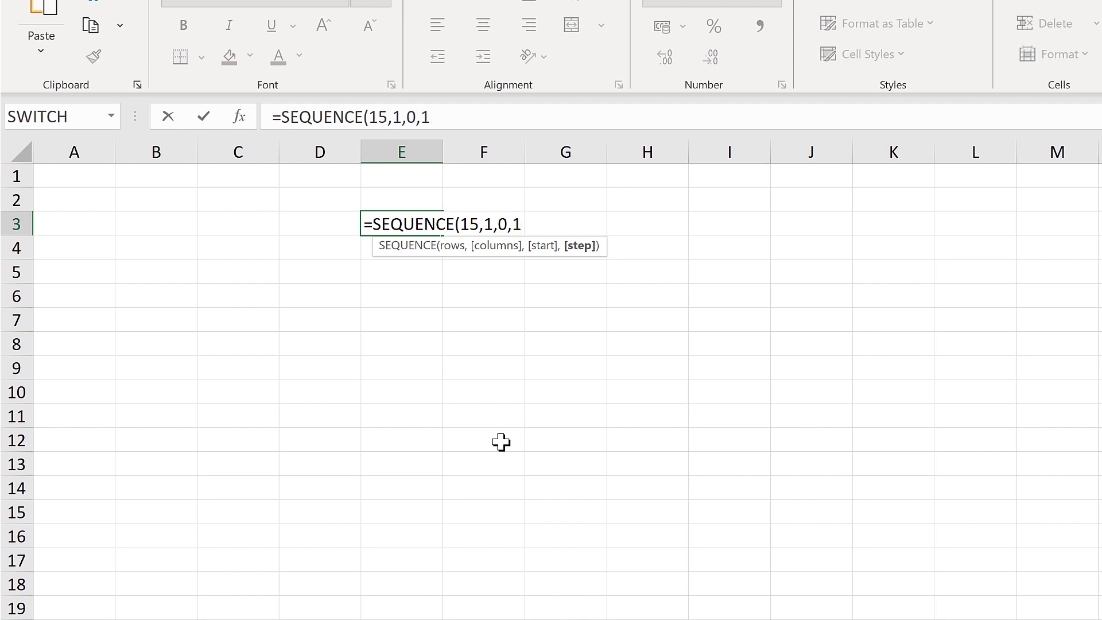
{"action": "type", "text": ")"}
{"action": "key", "text": "Return"}
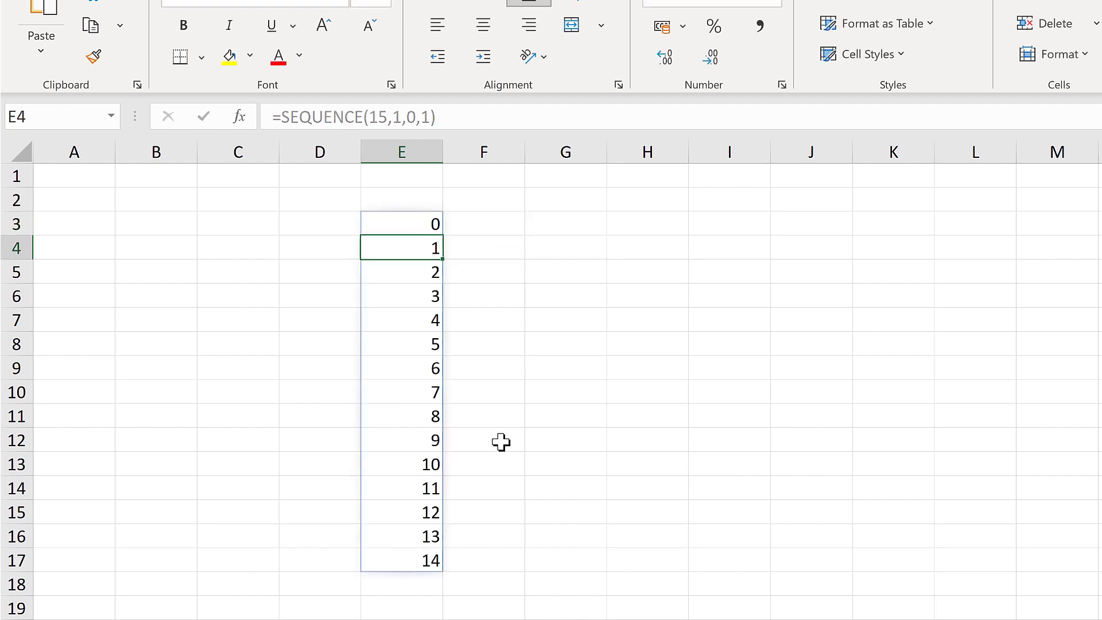
- Examine the spilled sequence in E3:E17, comparing the formula cell with the first cells below it
{"action": "left_click", "coordinate": [426, 224]}
{"action": "left_click_drag", "start_coordinate": [425, 416], "coordinate": [424, 561]}
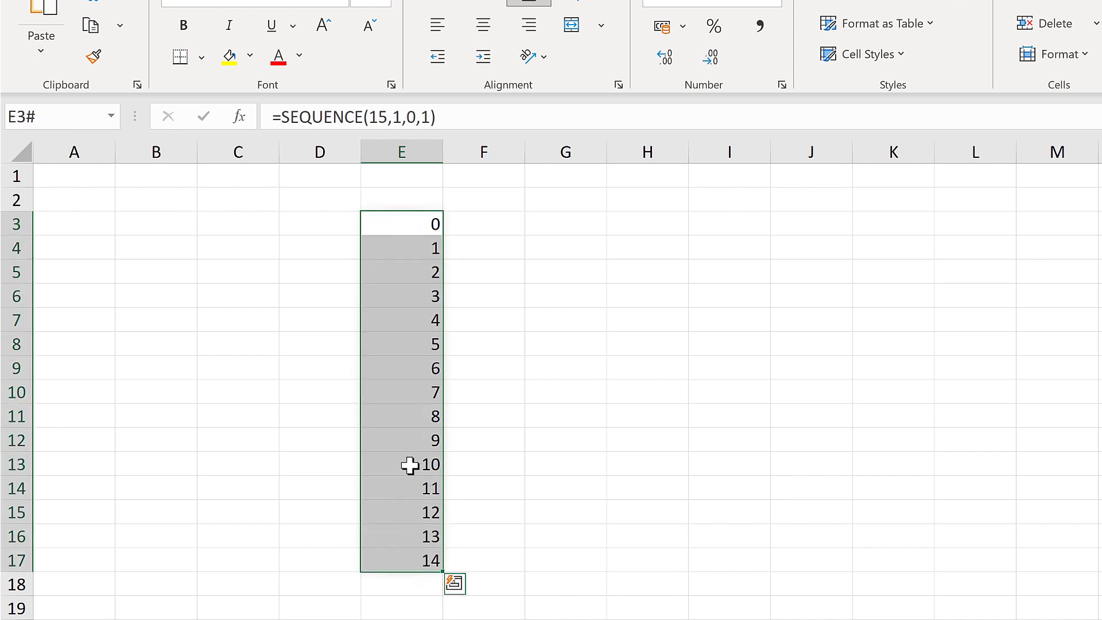
{"action": "left_click", "coordinate": [397, 220]}
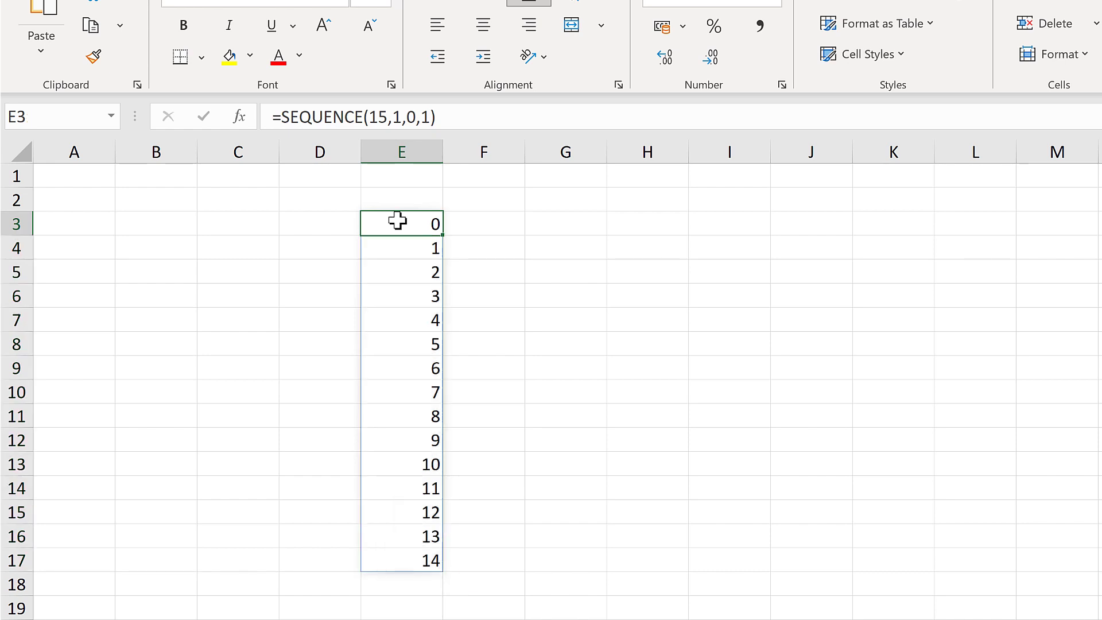
{"action": "left_click", "coordinate": [404, 251]}
{"action": "left_click", "coordinate": [411, 276]}
{"action": "left_click", "coordinate": [415, 302]}
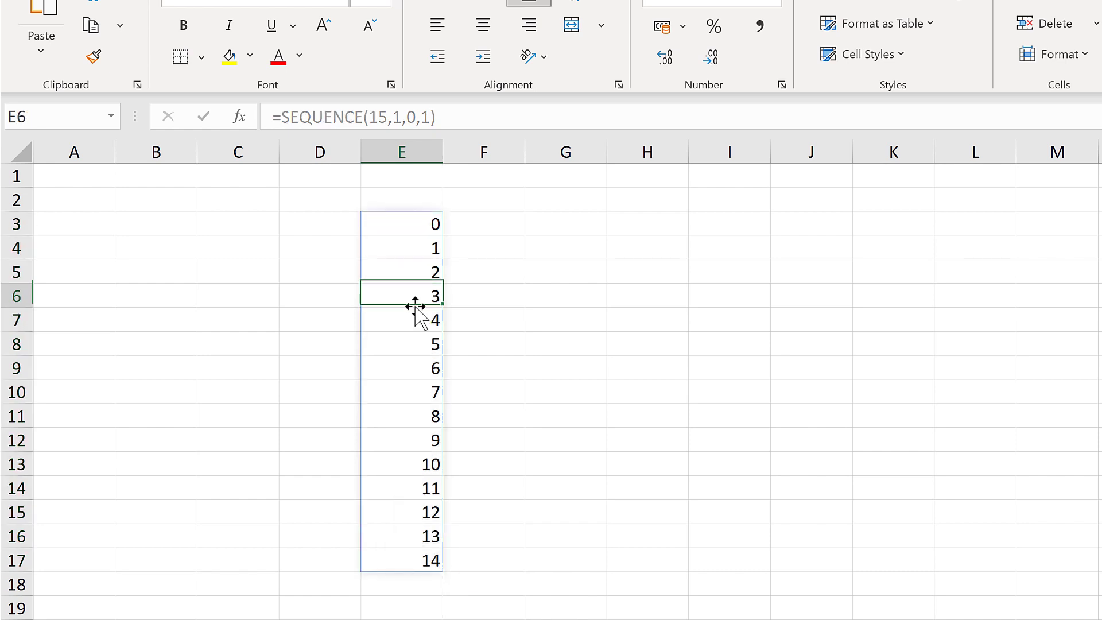
{"action": "left_click", "coordinate": [417, 320]}
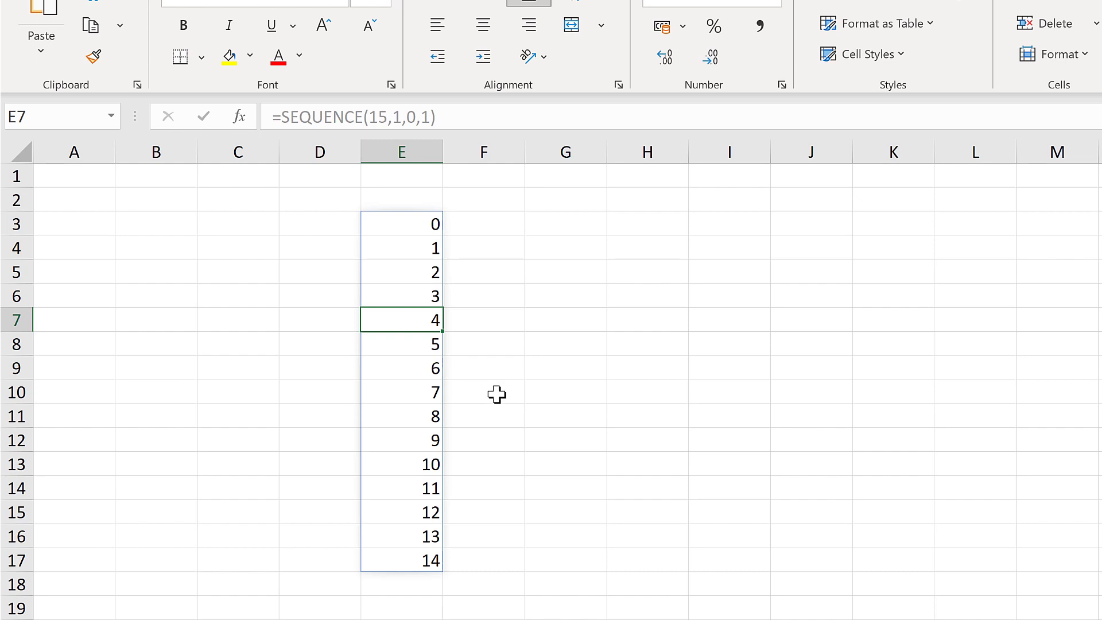
- Wrap the SEQUENCE formula in E3 in QUOTIENT with a denominator of 3
{"action": "left_click", "coordinate": [422, 224]}
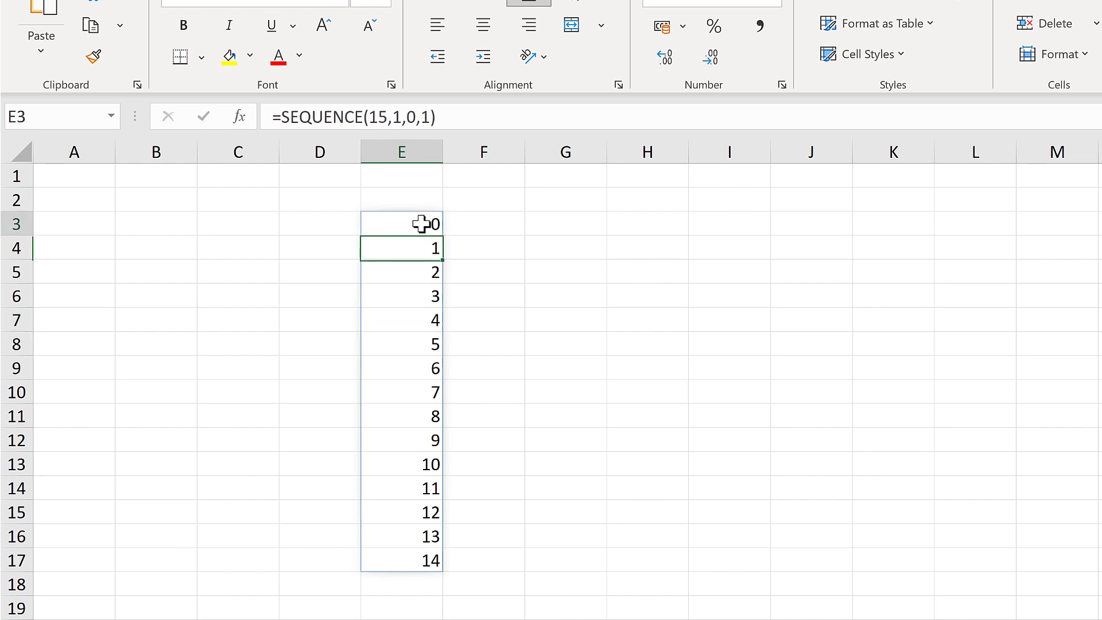
{"action": "left_click", "coordinate": [282, 117]}
{"action": "type", "text": "qu"}
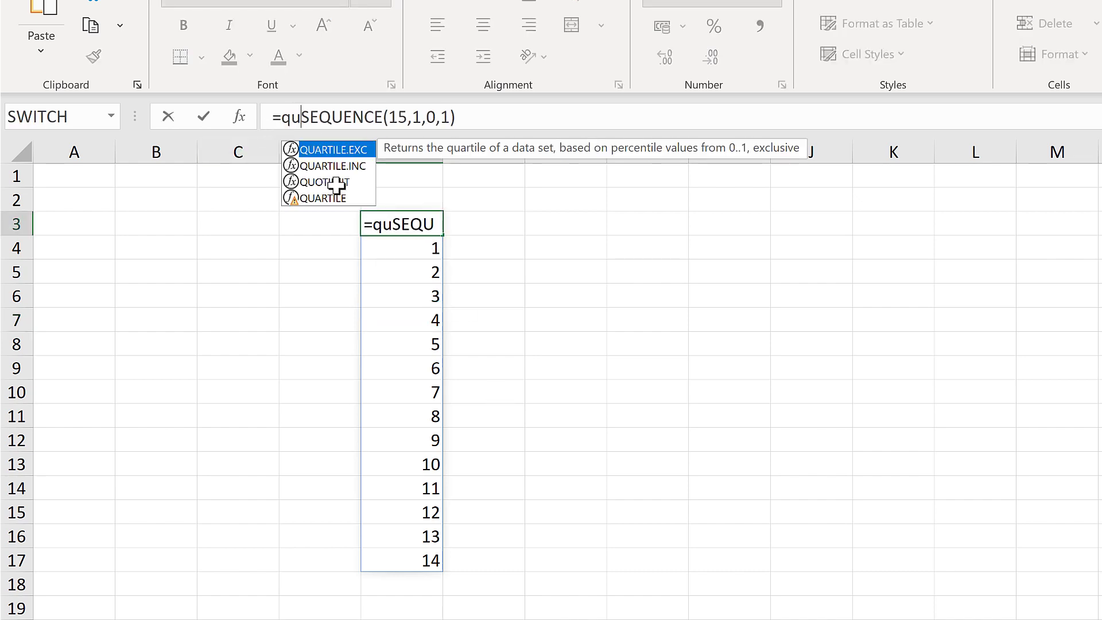
{"action": "left_click", "coordinate": [337, 184]}
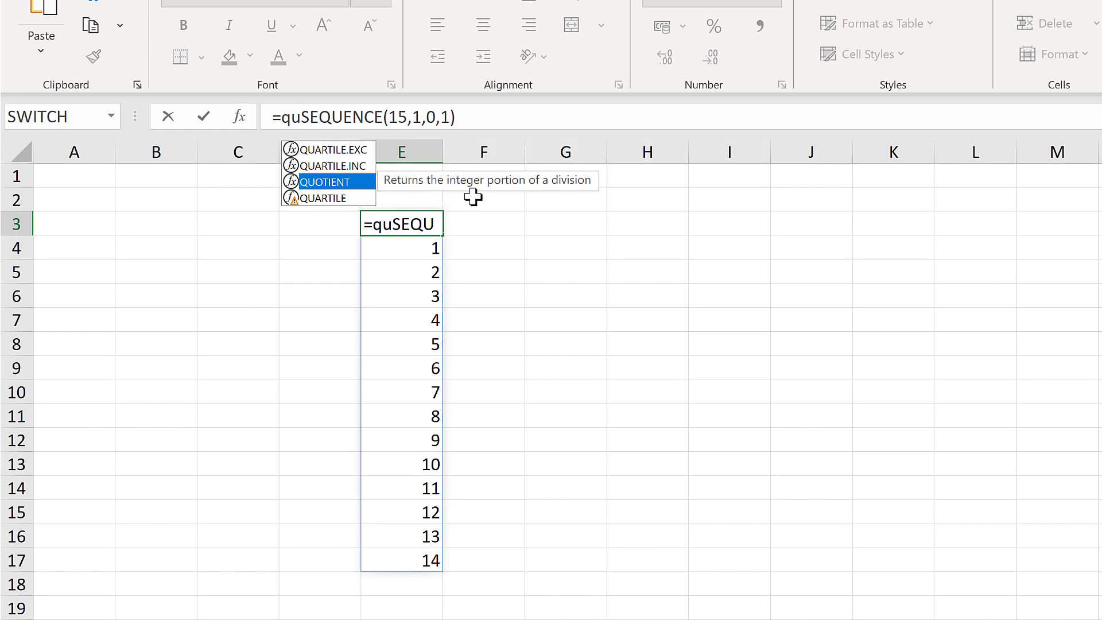
{"action": "double_click", "coordinate": [337, 185]}
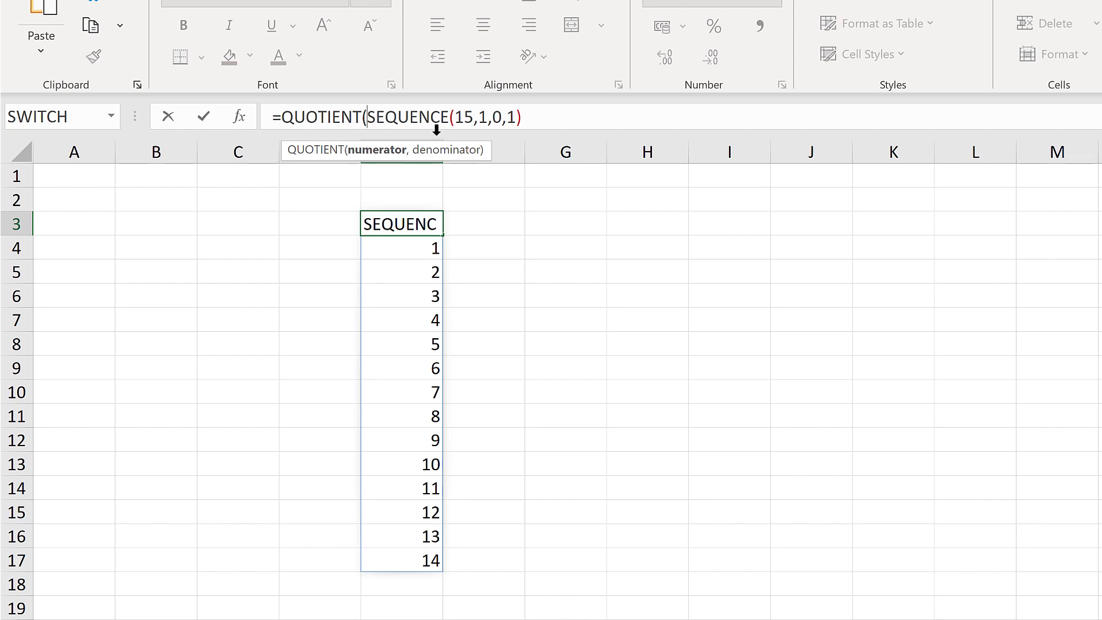
{"action": "left_click_drag", "start_coordinate": [551, 121], "coordinate": [372, 120]}
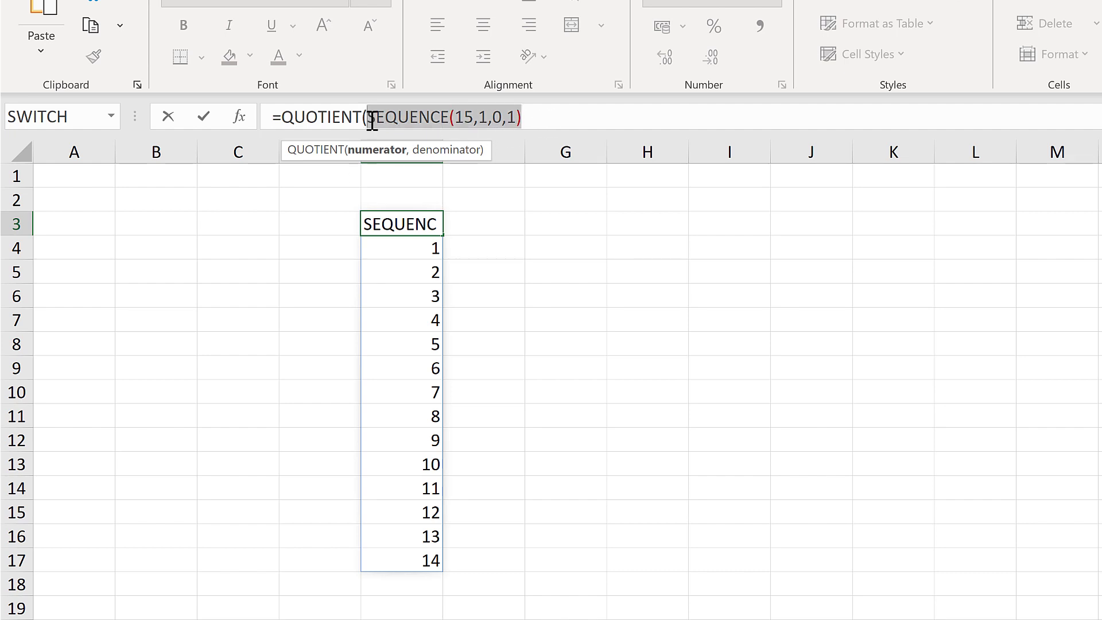
{"action": "left_click", "coordinate": [544, 117]}
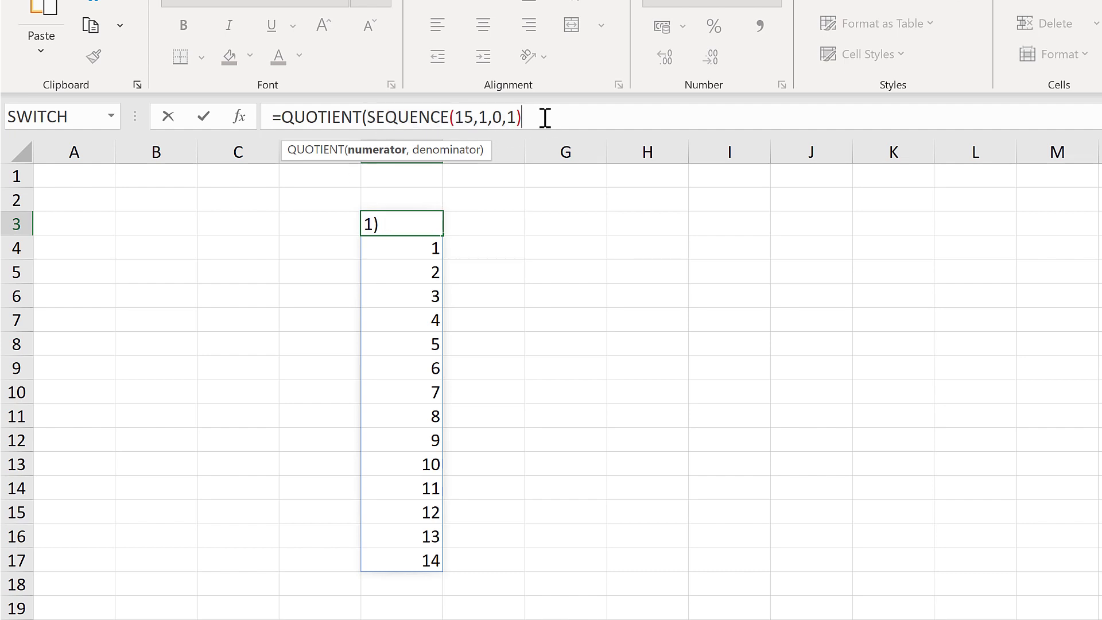
{"action": "type", "text": ",3)"}
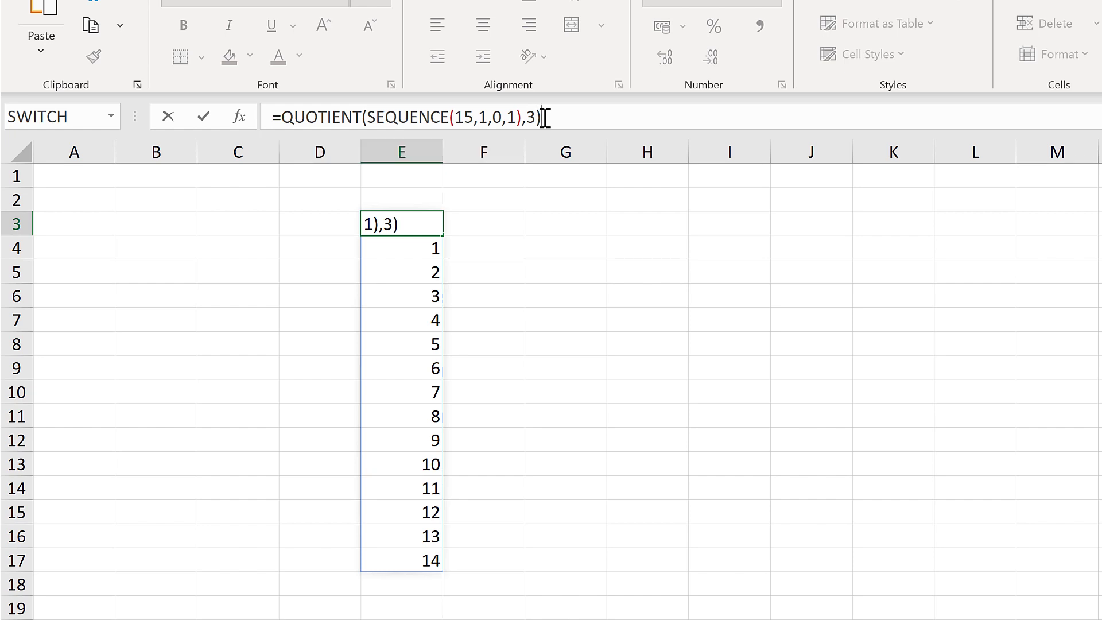
{"action": "key", "text": "Return"}
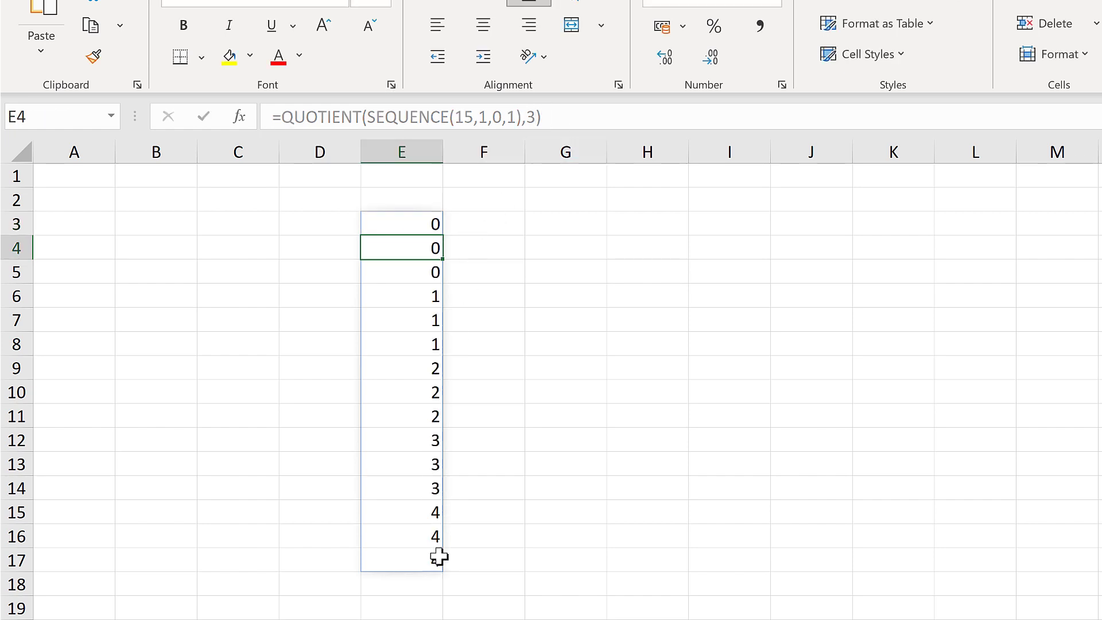
- Multiply the QUOTIENT result in E3 by 2 by appending *2 to the formula
{"action": "left_click", "coordinate": [421, 225]}
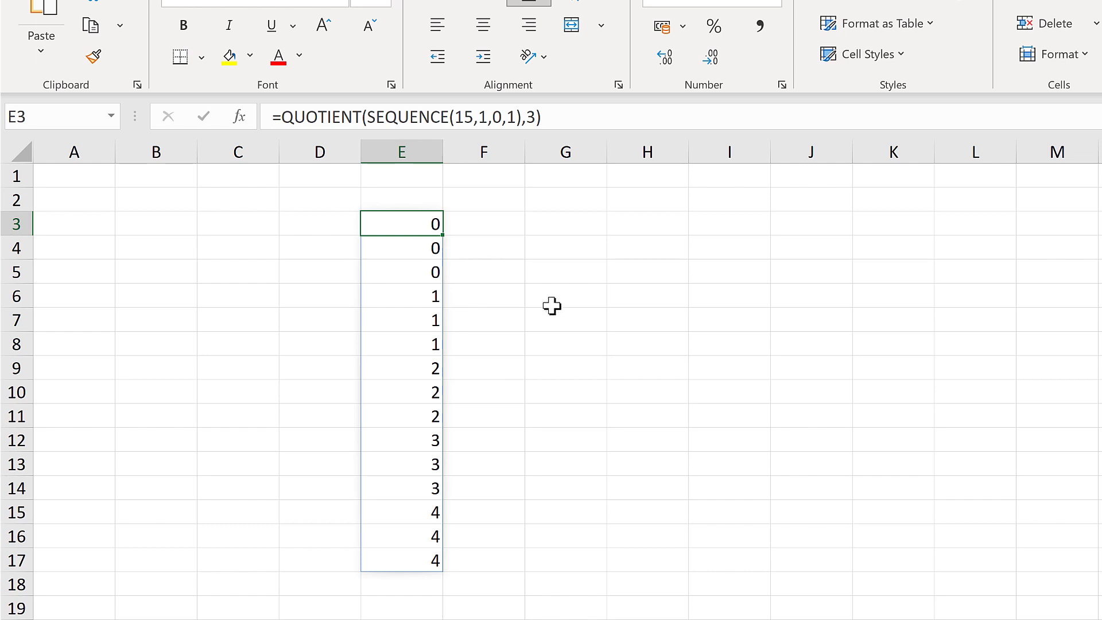
{"action": "key", "text": "F2"}
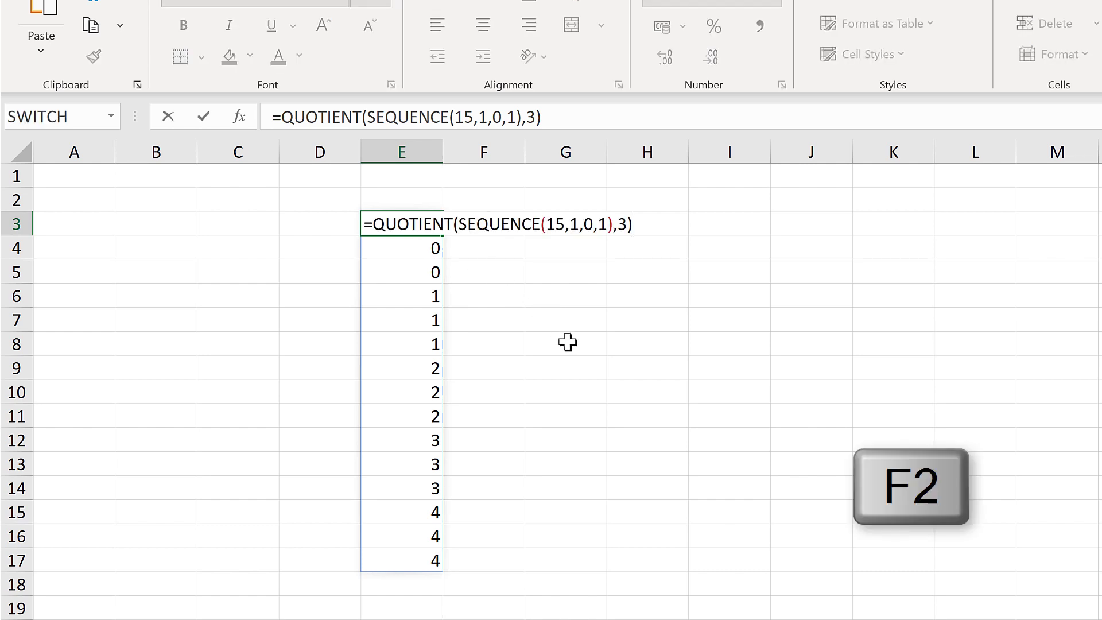
{"action": "type", "text": "*2"}
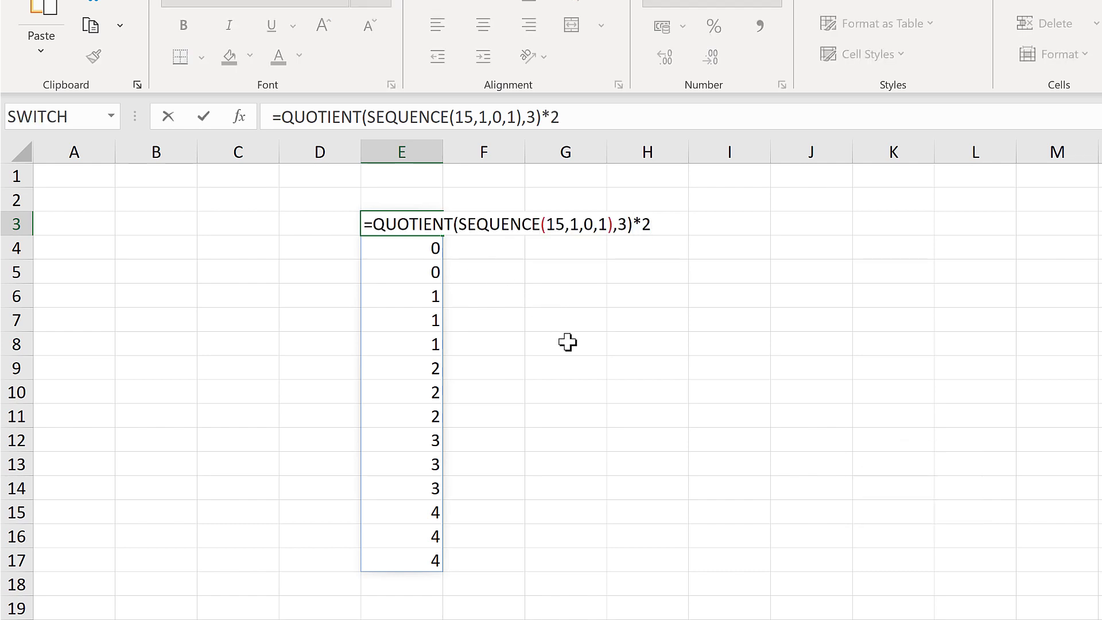
{"action": "key", "text": "Return"}
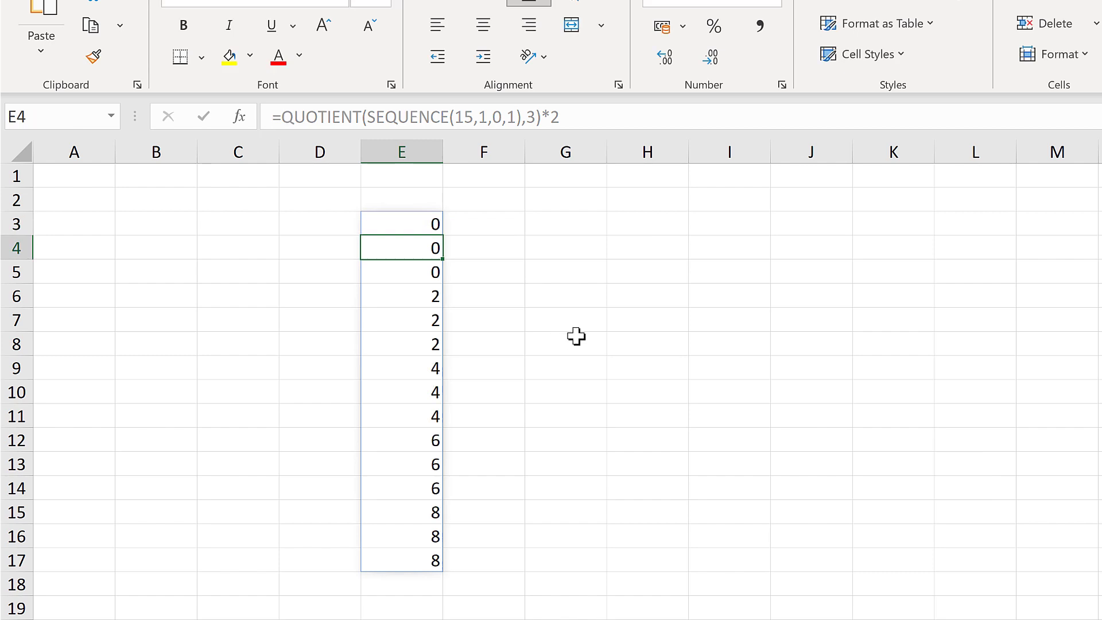
- Check the first cell of each repeated group in the spilled range E3:E17
{"action": "left_click", "coordinate": [418, 223]}
{"action": "left_click", "coordinate": [421, 294]}
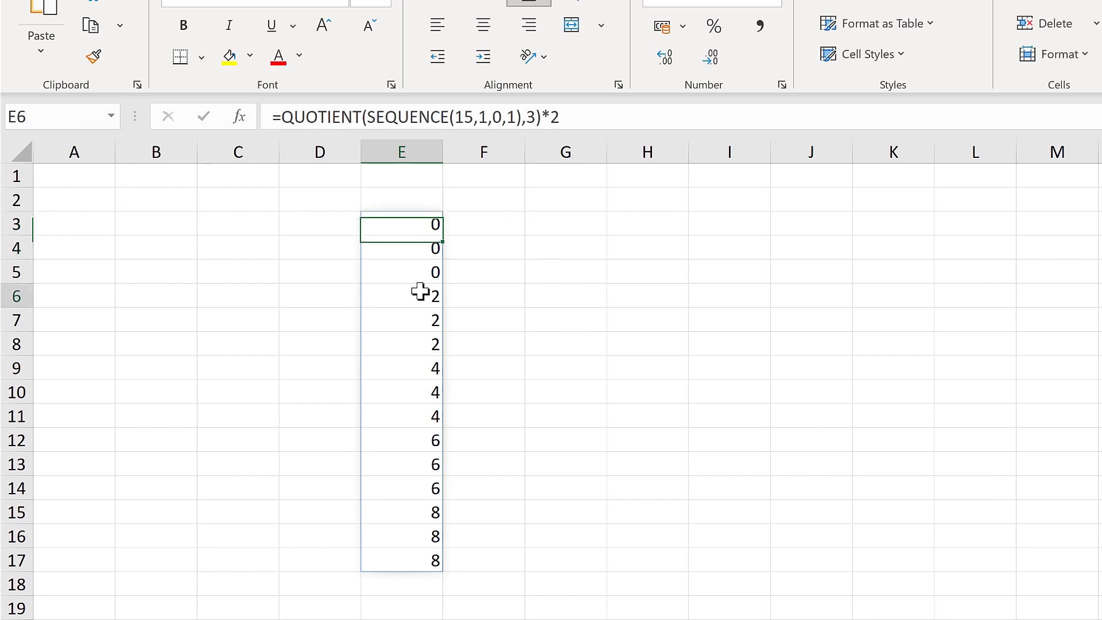
{"action": "left_click", "coordinate": [426, 368]}
{"action": "left_click", "coordinate": [425, 441]}
{"action": "left_click", "coordinate": [433, 513]}
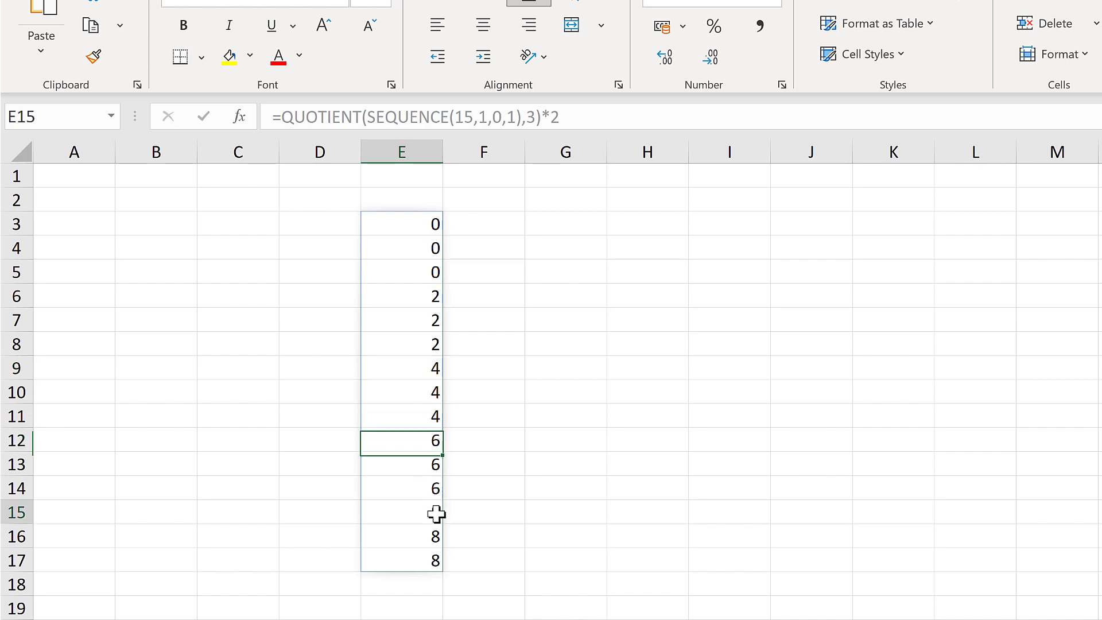
- Offset the sequence in E3 by appending +10 to the formula
{"action": "left_click", "coordinate": [410, 228]}
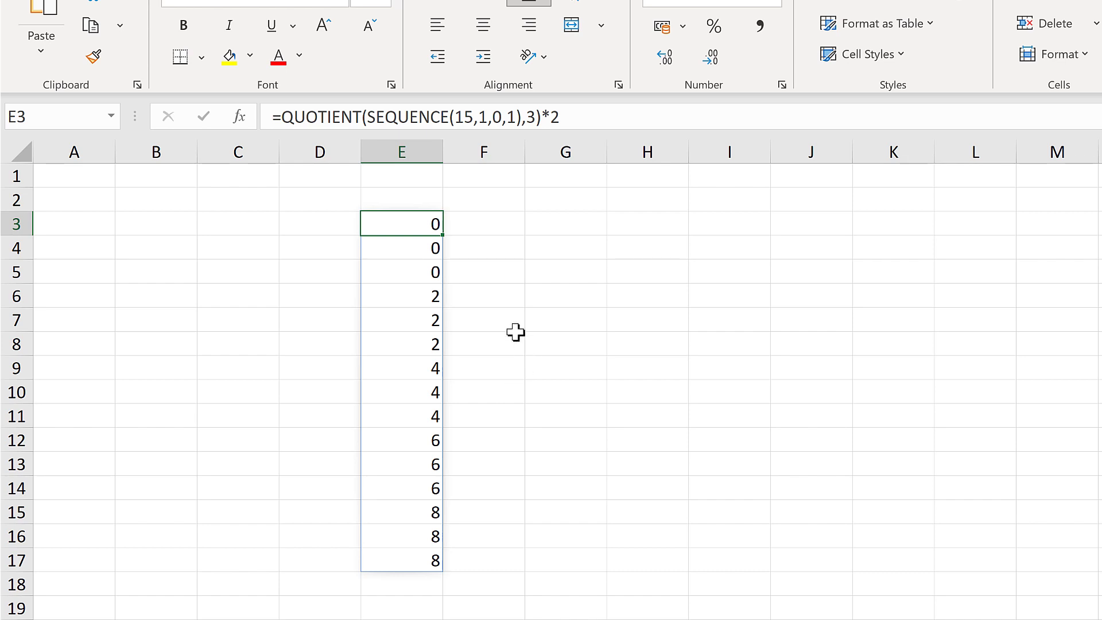
{"action": "key", "text": "F2"}
{"action": "type", "text": "+"}
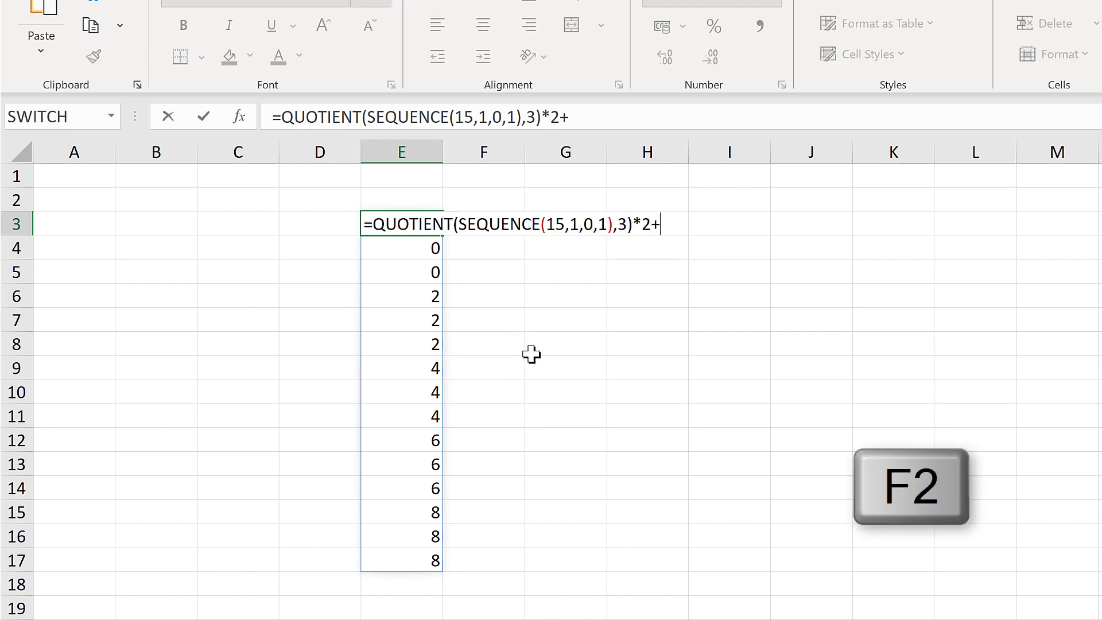
{"action": "type", "text": "10"}
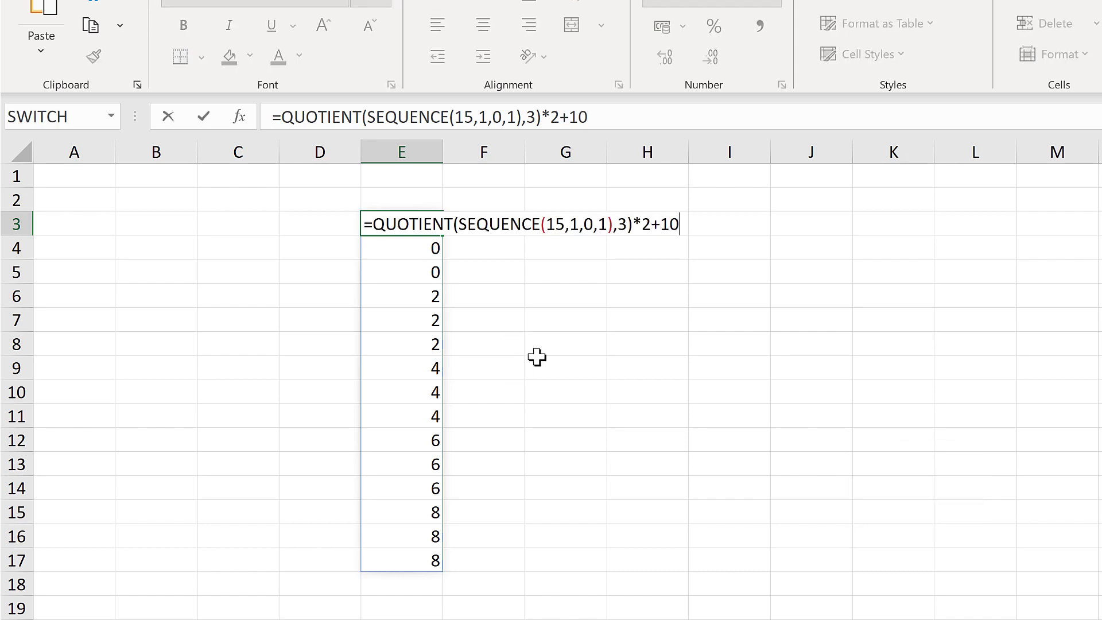
{"action": "key", "text": "Return"}
{"action": "left_click", "coordinate": [485, 299]}
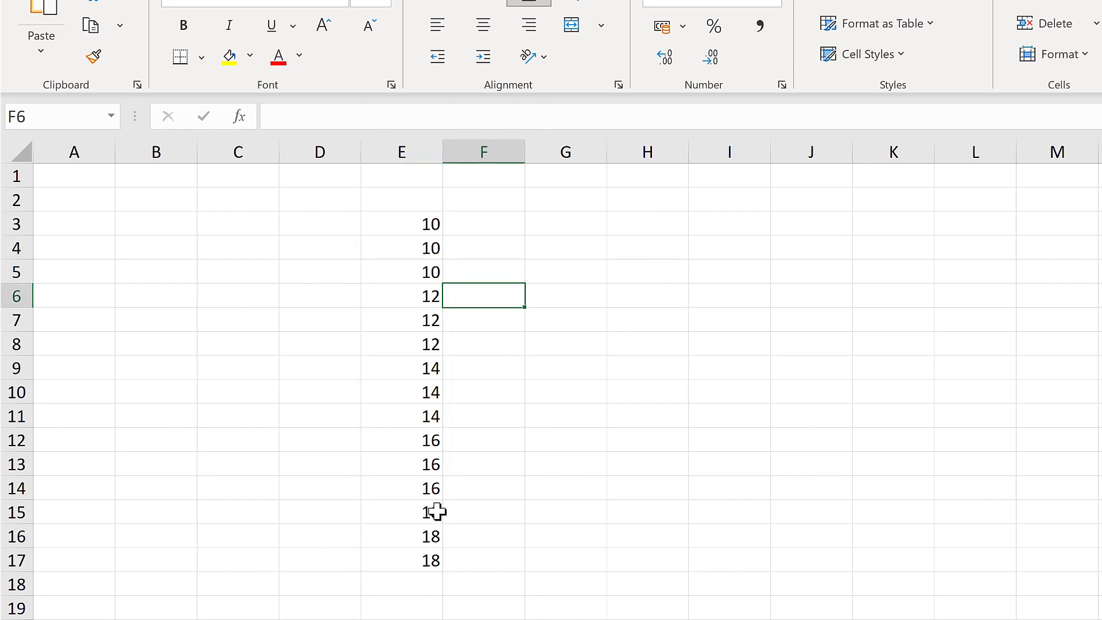
- Enter the parameter labels "repeat" in B3 and "start" in C3
{"action": "left_click", "coordinate": [156, 218]}
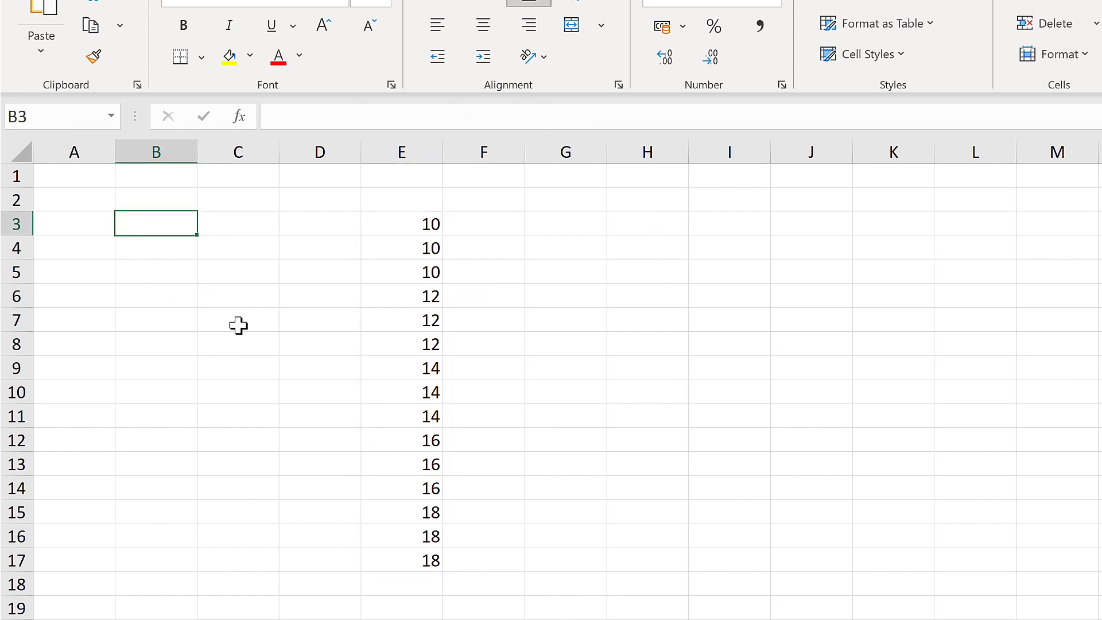
{"action": "type", "text": "repeat"}
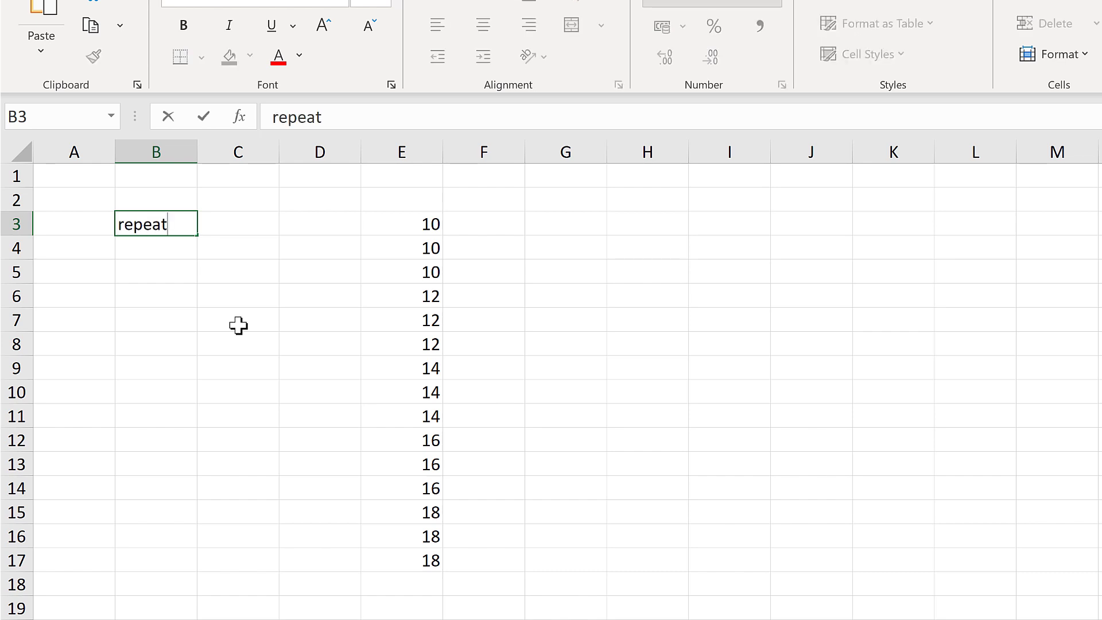
{"action": "key", "text": "Tab"}
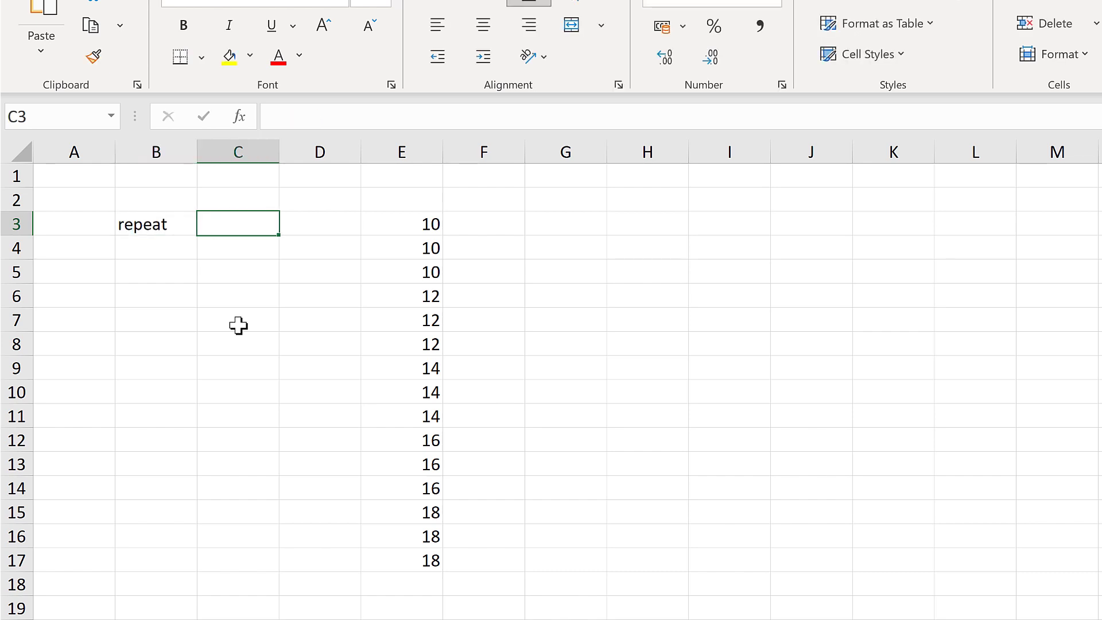
{"action": "type", "text": "start"}
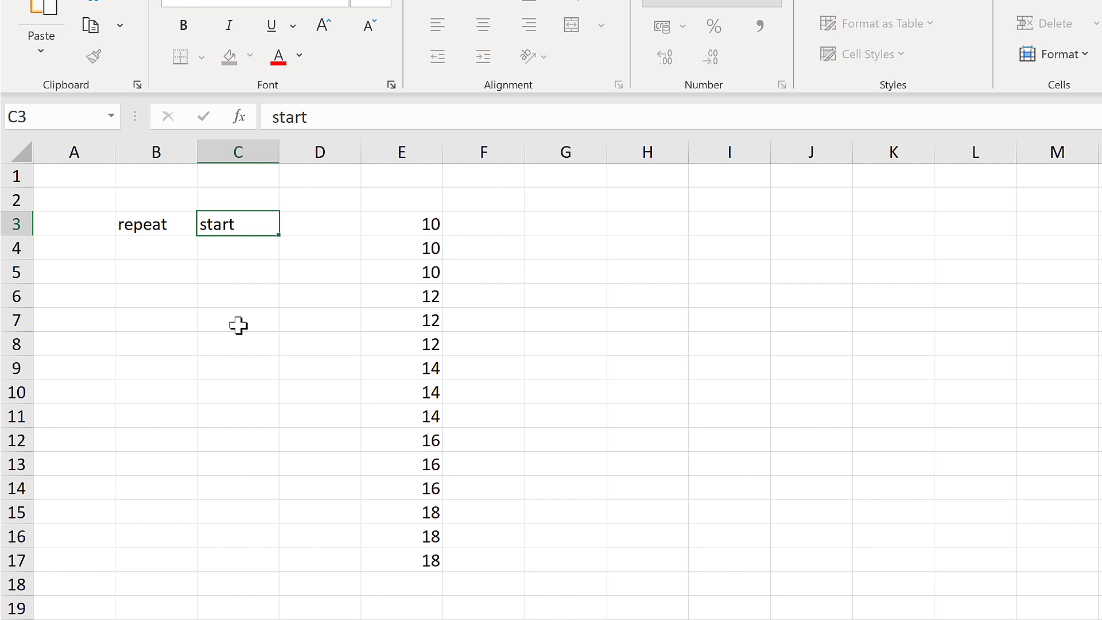
{"action": "key", "text": "Return"}
- Enter the parameter labels "step" in B6 and "stop" in C6
{"action": "key", "text": "Down"}
{"action": "key", "text": "Down"}
{"action": "key", "text": "Left"}
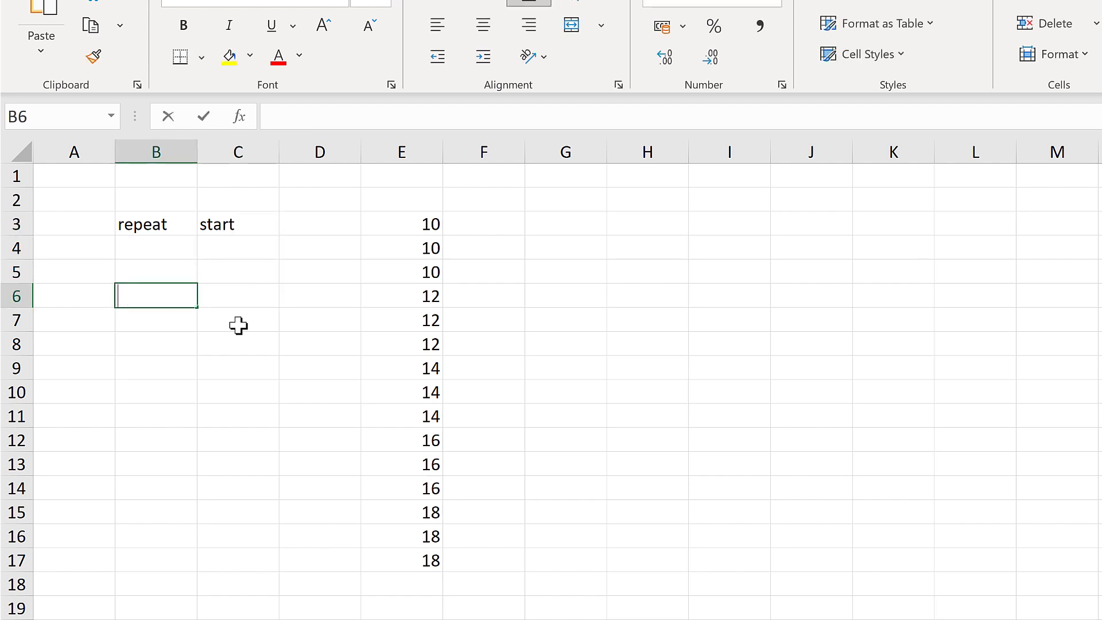
{"action": "type", "text": "step"}
{"action": "key", "text": "Tab"}
{"action": "type", "text": "s"}
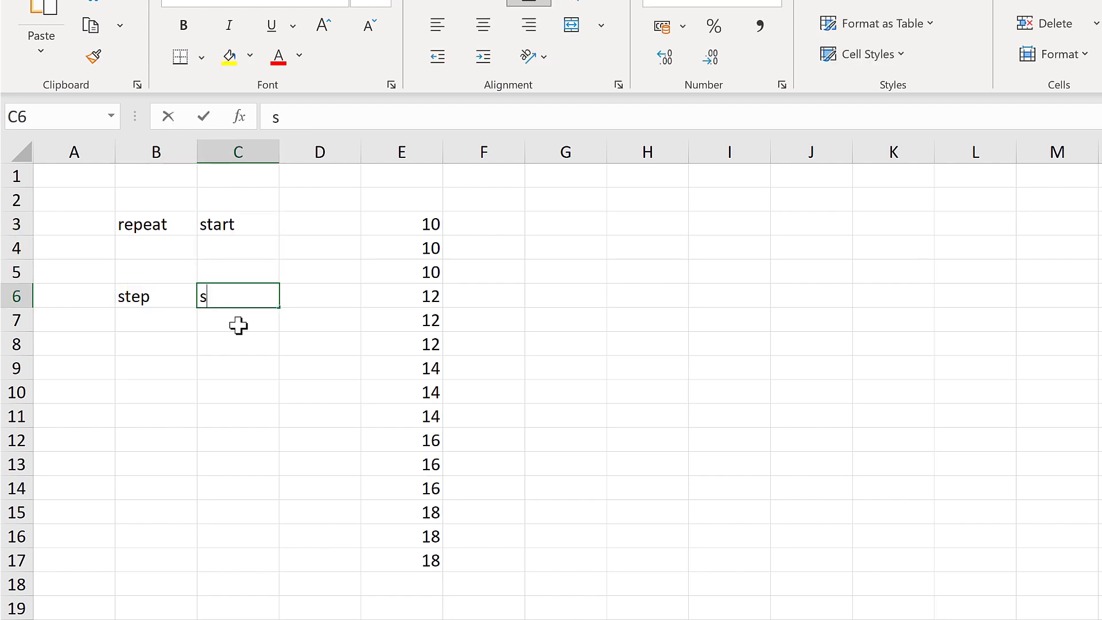
{"action": "type", "text": "top"}
{"action": "key", "text": "Tab"}
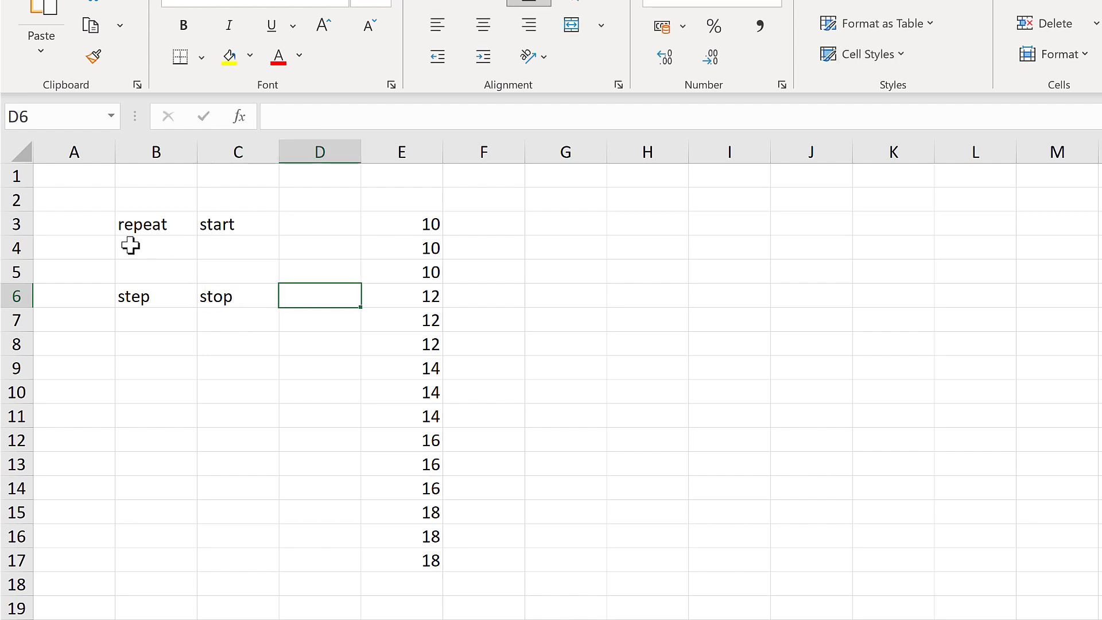
- Fill in the parameter values: repeat 3 in B4, start 10 in C4, step 2 in B7 and stop 5 in C7
{"action": "left_click", "coordinate": [131, 244]}
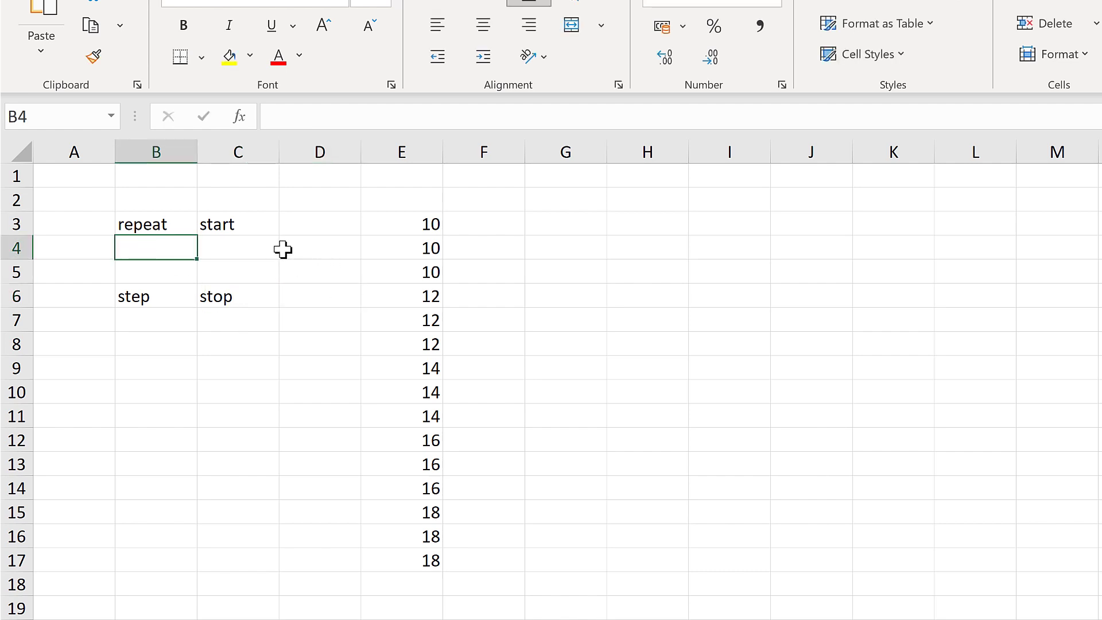
{"action": "type", "text": "3"}
{"action": "left_click", "coordinate": [258, 249]}
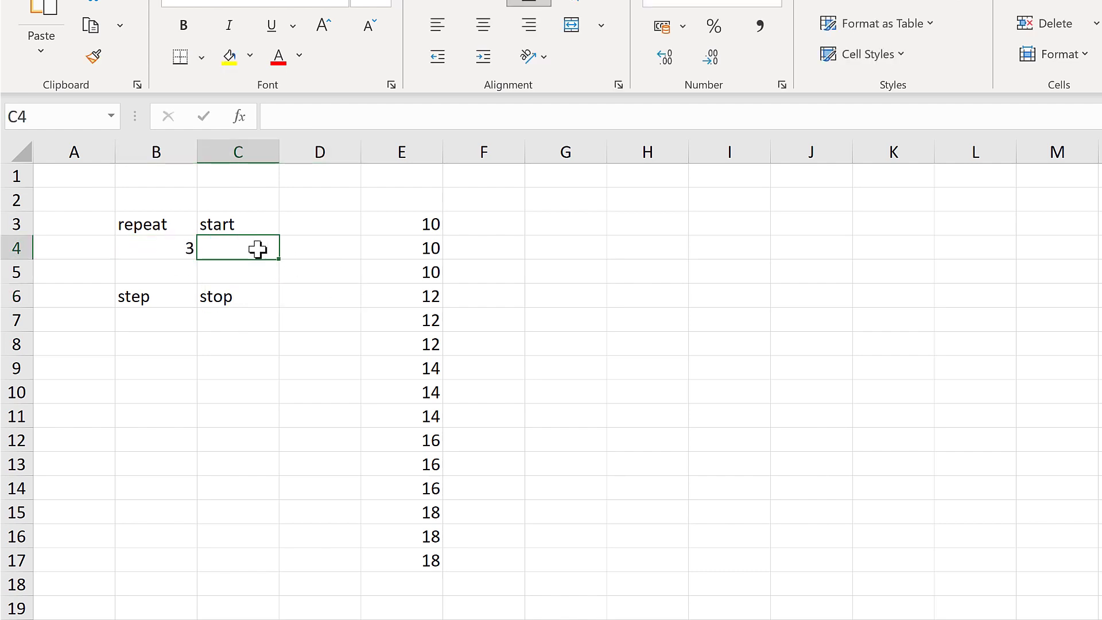
{"action": "type", "text": "10"}
{"action": "left_click", "coordinate": [144, 317]}
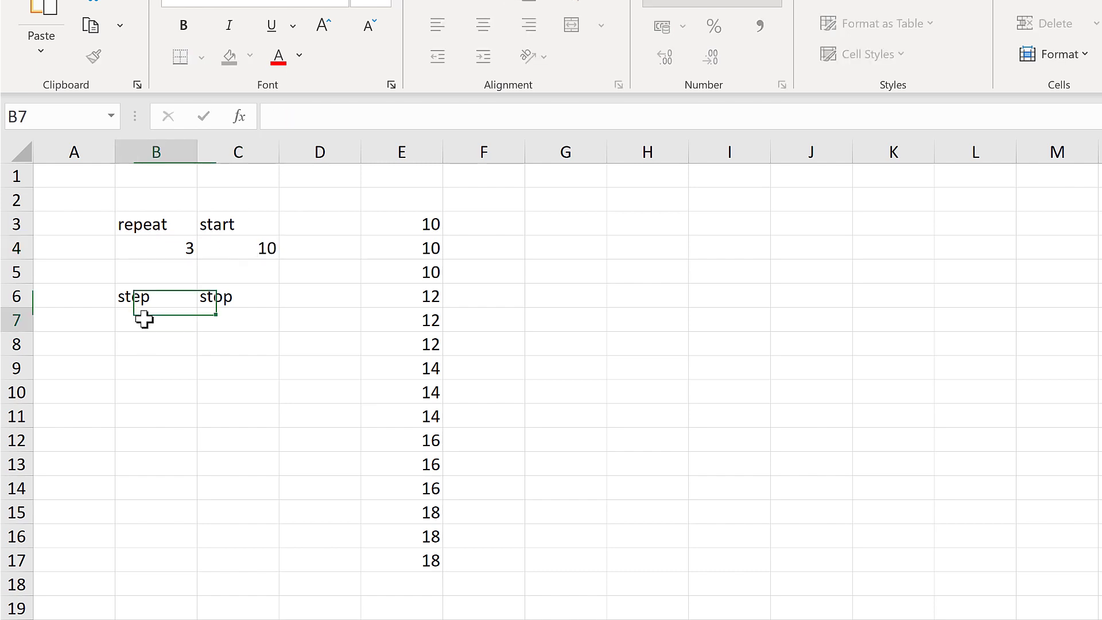
{"action": "type", "text": "2"}
{"action": "left_click", "coordinate": [234, 314]}
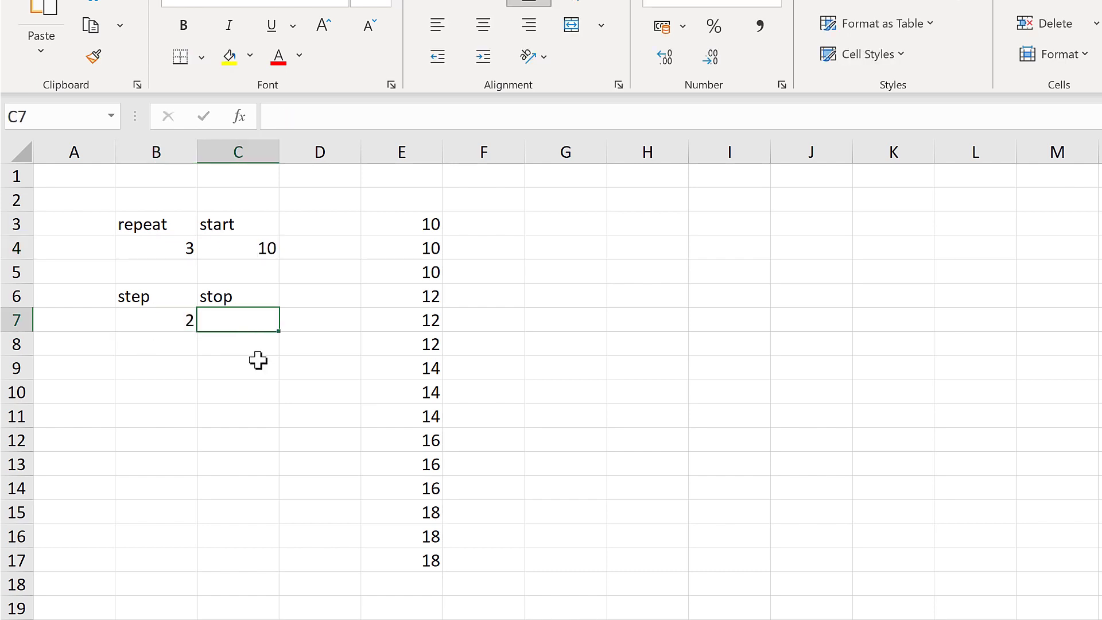
{"action": "type", "text": "5"}
{"action": "key", "text": "Return"}
{"action": "left_click", "coordinate": [252, 365]}
{"action": "left_click", "coordinate": [302, 323]}
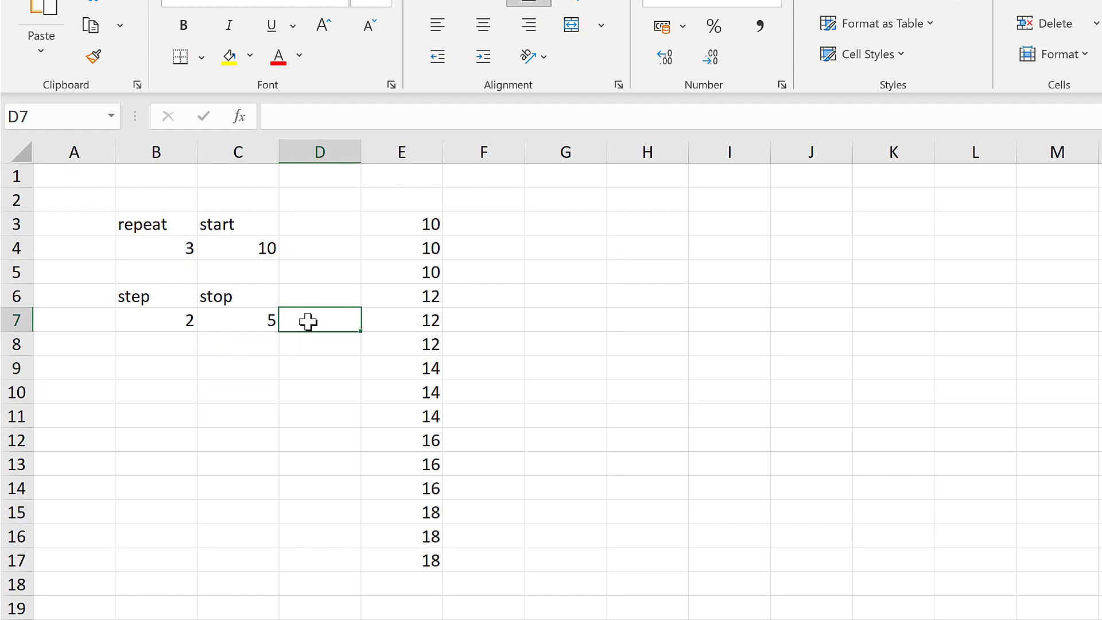
- In the E3 formula, replace SEQUENCE's hardcoded row count with B4*C7
{"action": "left_click_drag", "start_coordinate": [399, 226], "coordinate": [400, 562]}
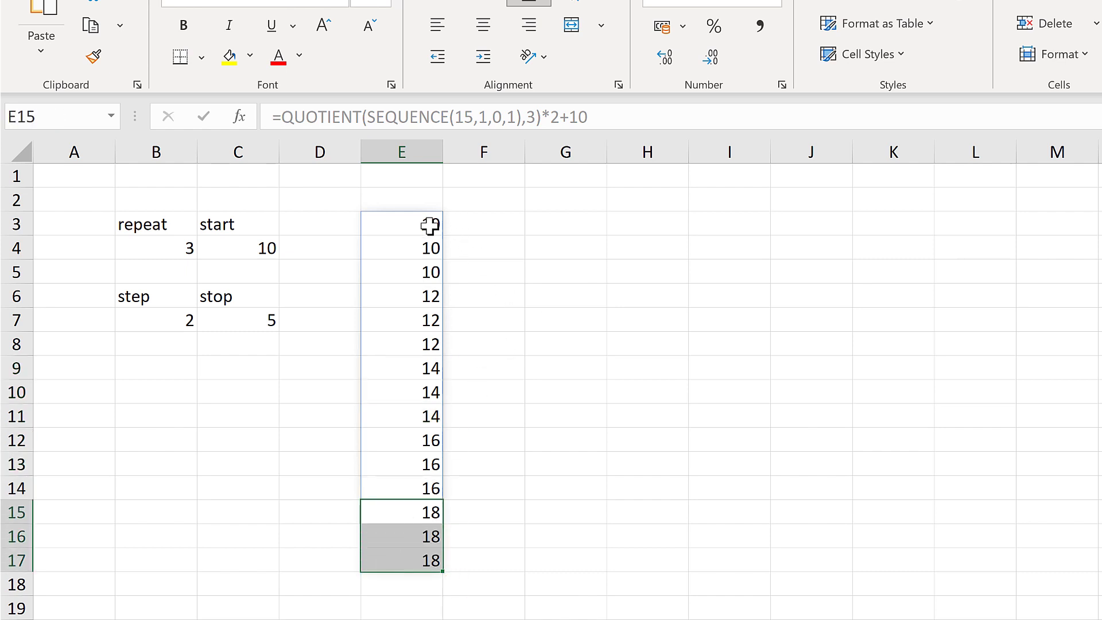
{"action": "left_click", "coordinate": [401, 224]}
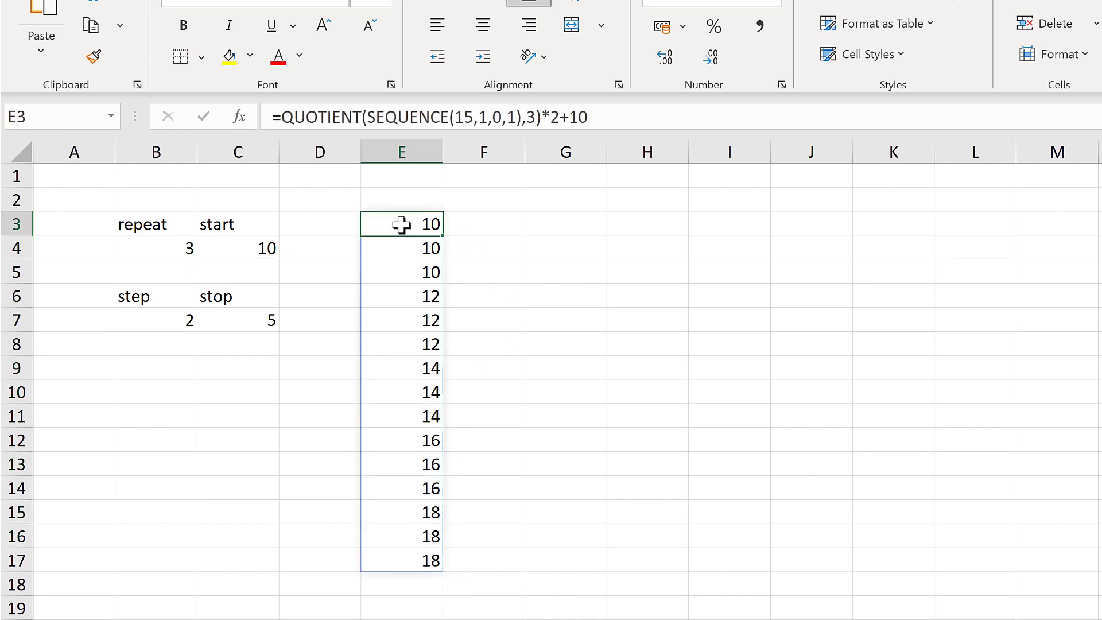
{"action": "left_click", "coordinate": [604, 121]}
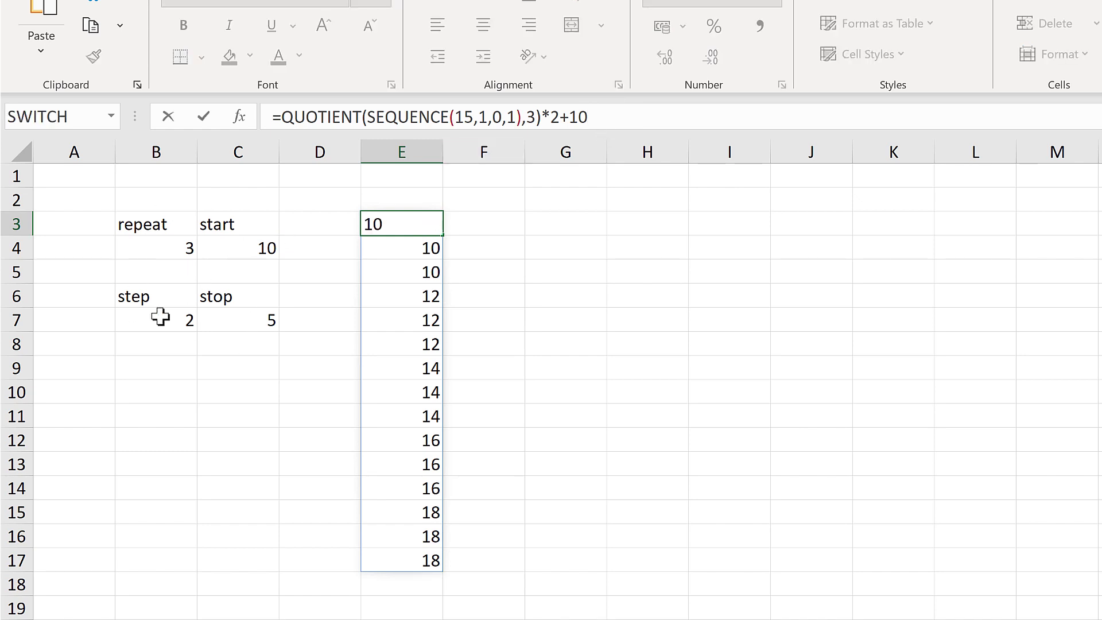
{"action": "left_click", "coordinate": [475, 115]}
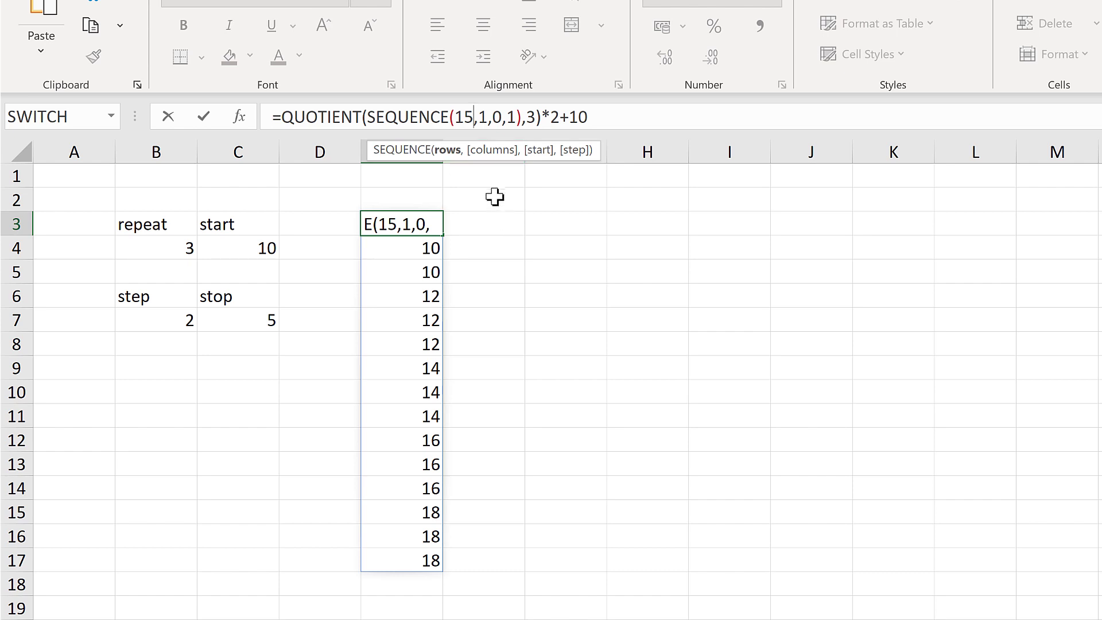
{"action": "key", "text": "BackSpace"}
{"action": "key", "text": "BackSpace"}
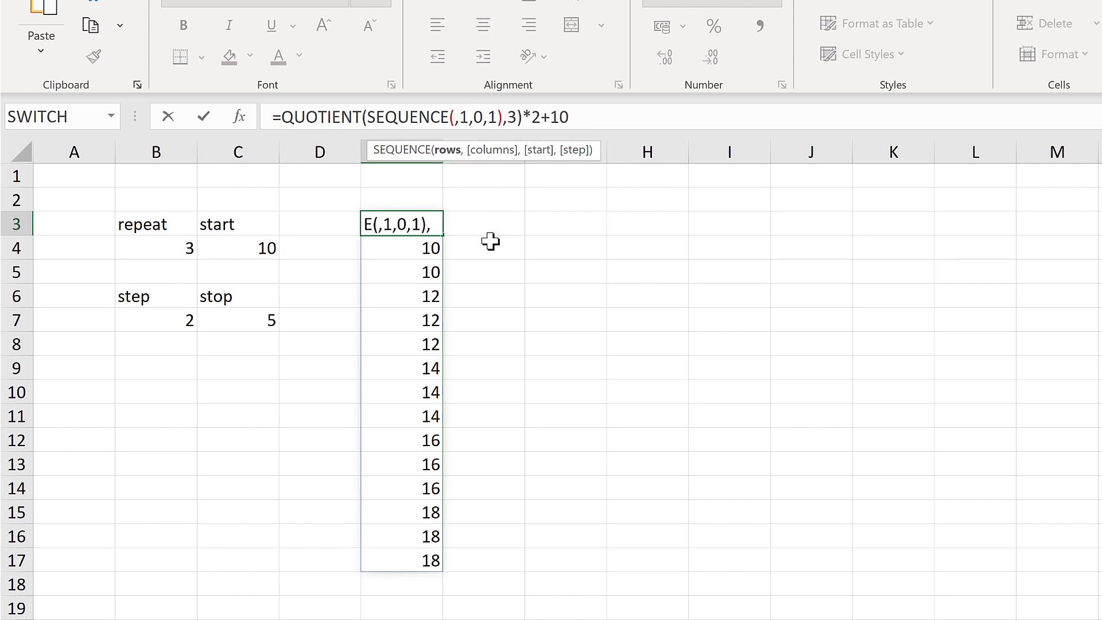
{"action": "left_click", "coordinate": [173, 246]}
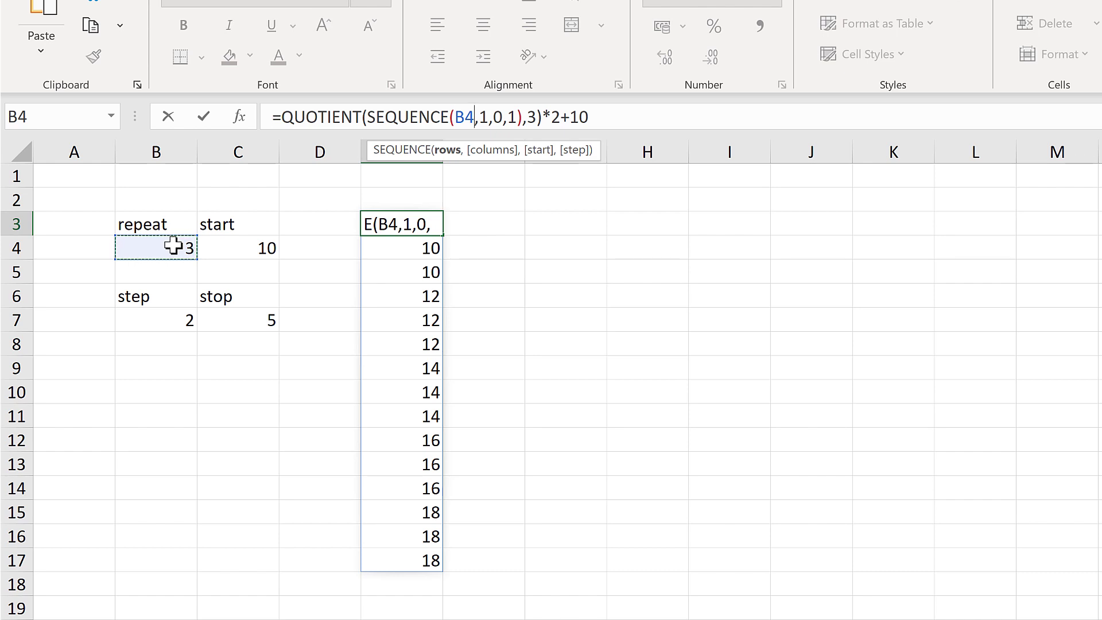
{"action": "type", "text": "*"}
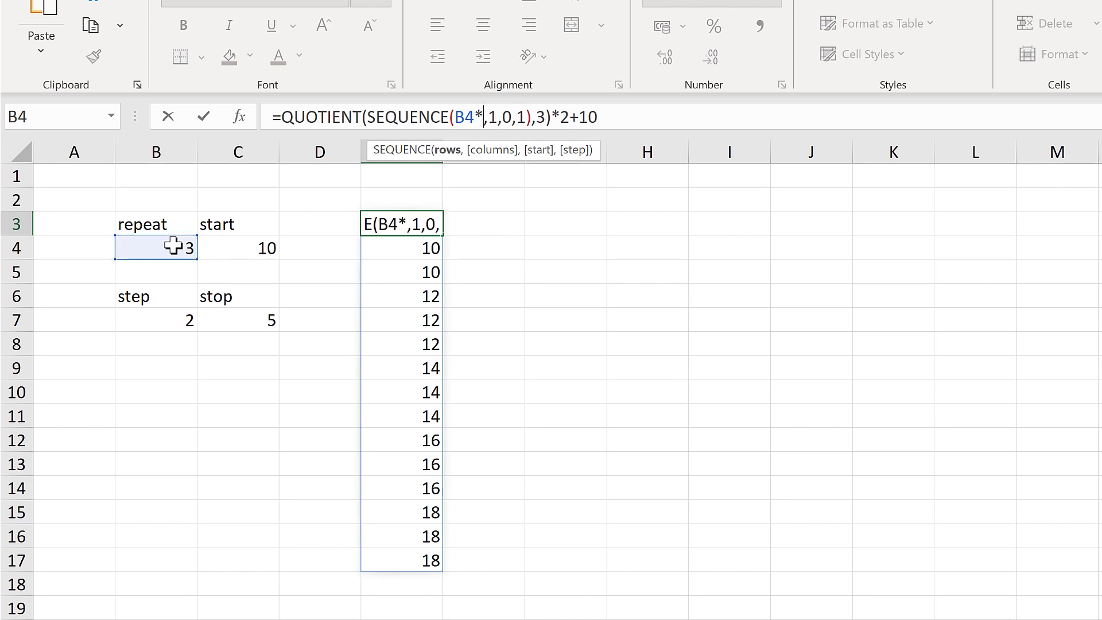
{"action": "left_click", "coordinate": [253, 325]}
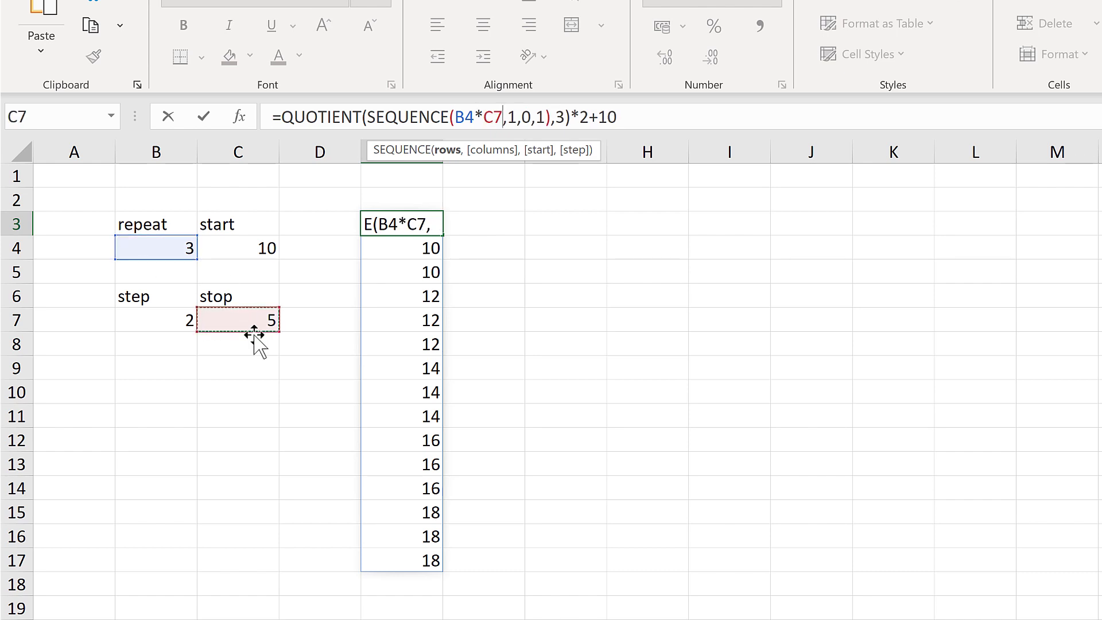
- Replace the QUOTIENT denominator in the E3 formula with a reference to the repeat cell B4
{"action": "left_click", "coordinate": [568, 122]}
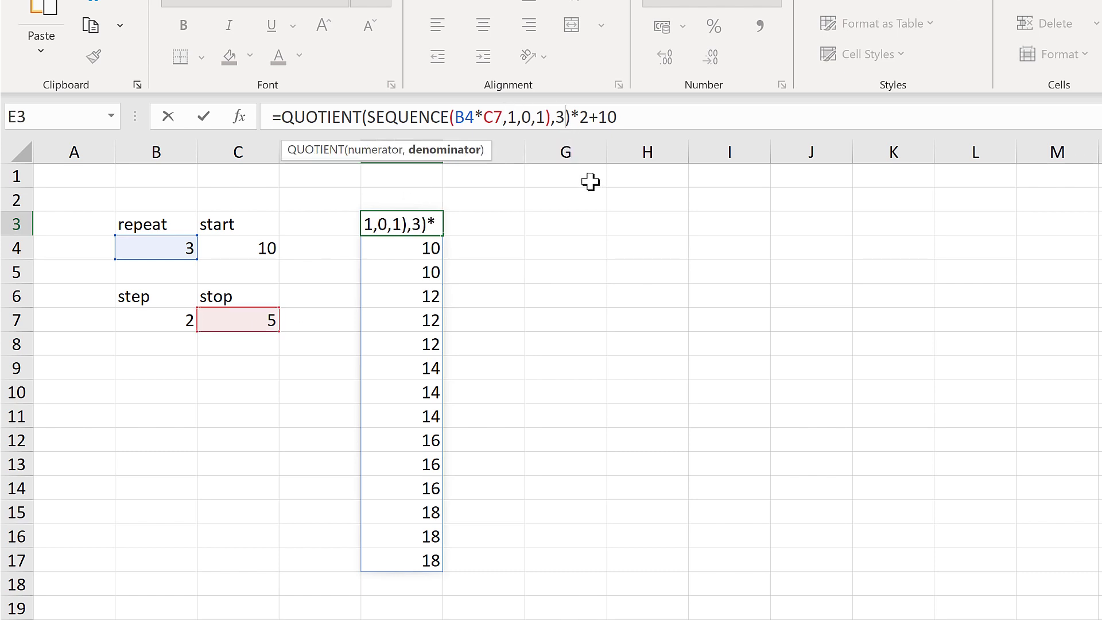
{"action": "key", "text": "BackSpace"}
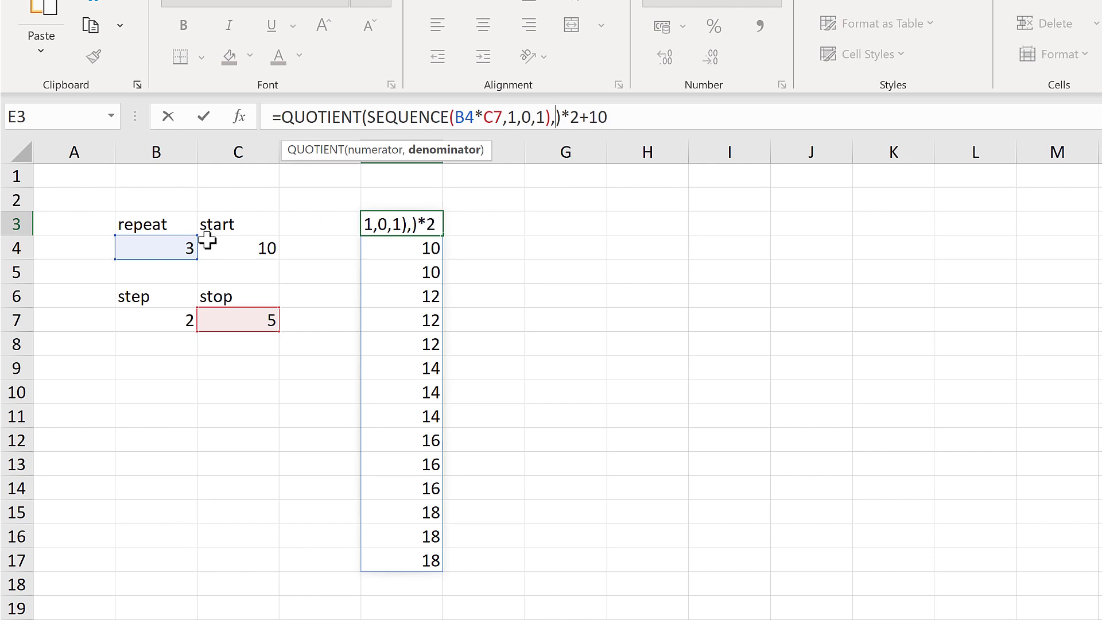
{"action": "left_click", "coordinate": [185, 247]}
- Replace the multiplier in the E3 formula with B7 and the added offset with C4, and commit the formula
{"action": "left_click", "coordinate": [607, 116]}
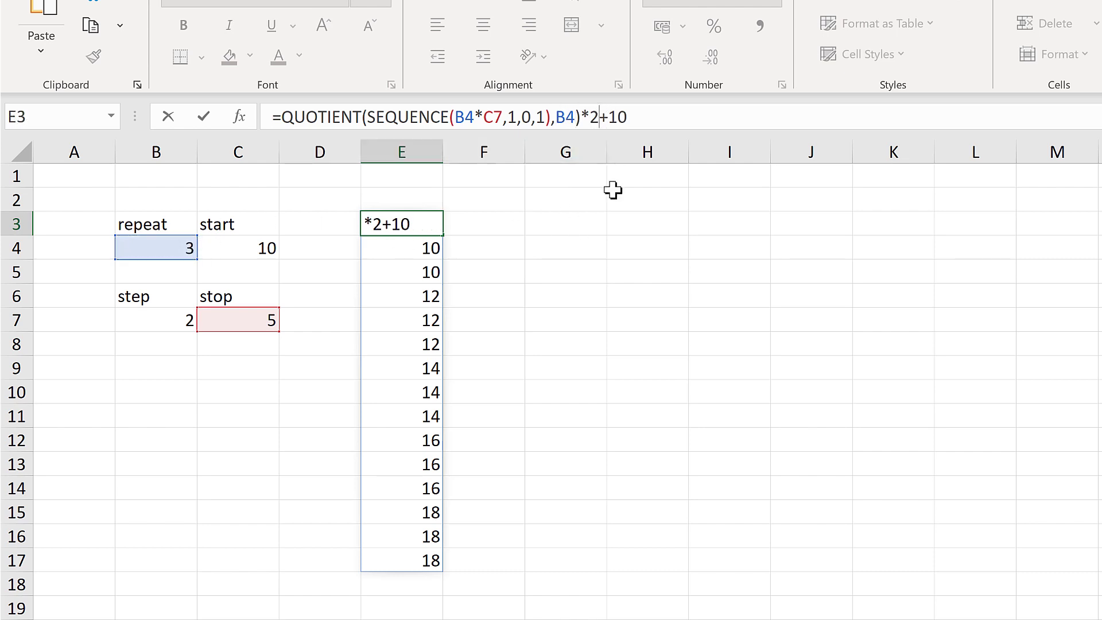
{"action": "key", "text": "BackSpace"}
{"action": "left_click", "coordinate": [172, 320]}
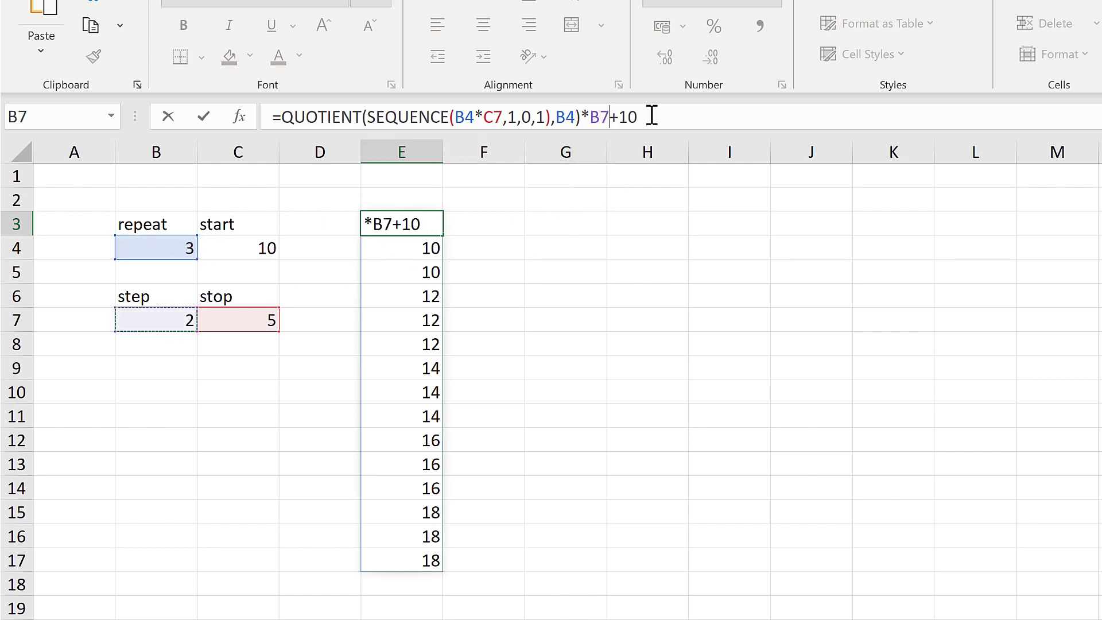
{"action": "left_click", "coordinate": [649, 117]}
{"action": "key", "text": "BackSpace"}
{"action": "key", "text": "BackSpace"}
{"action": "left_click", "coordinate": [246, 248]}
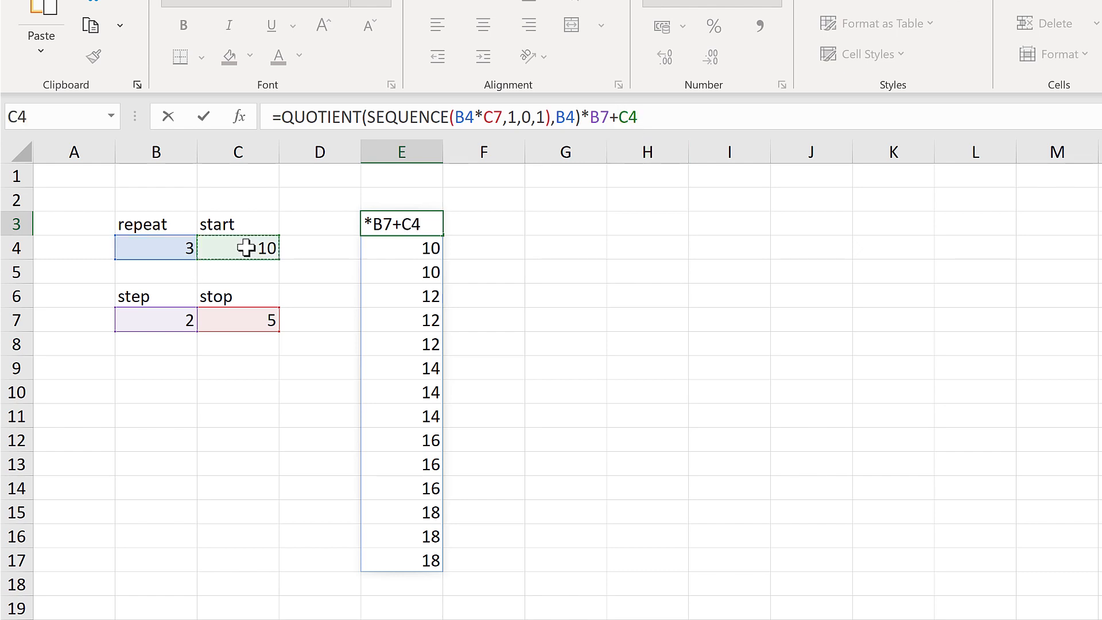
{"action": "key", "text": "Return"}
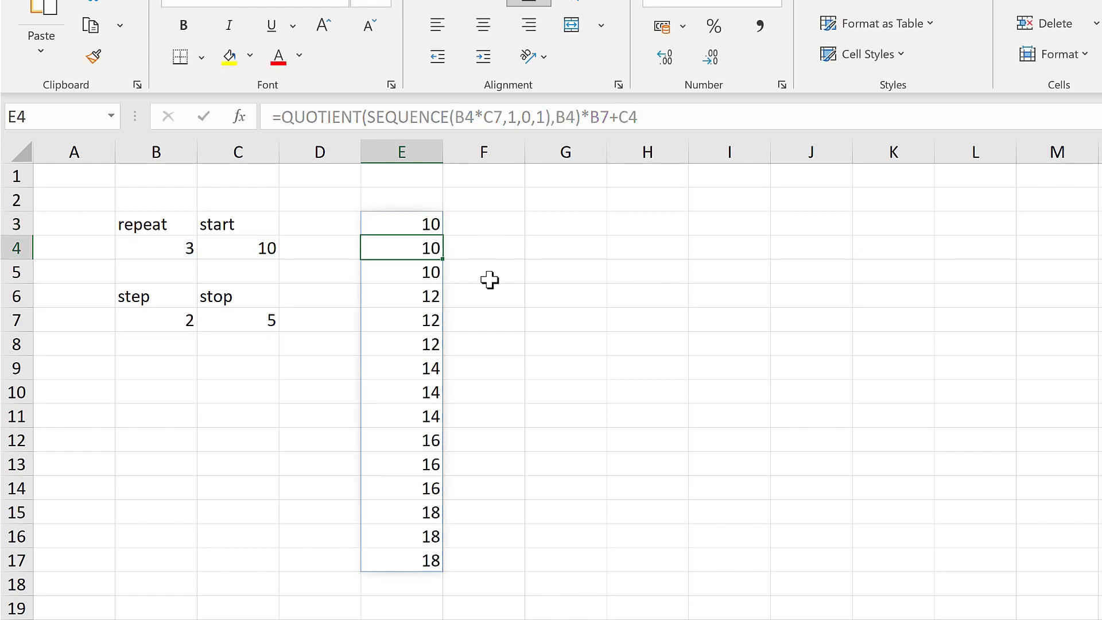
{"action": "left_click", "coordinate": [463, 223]}
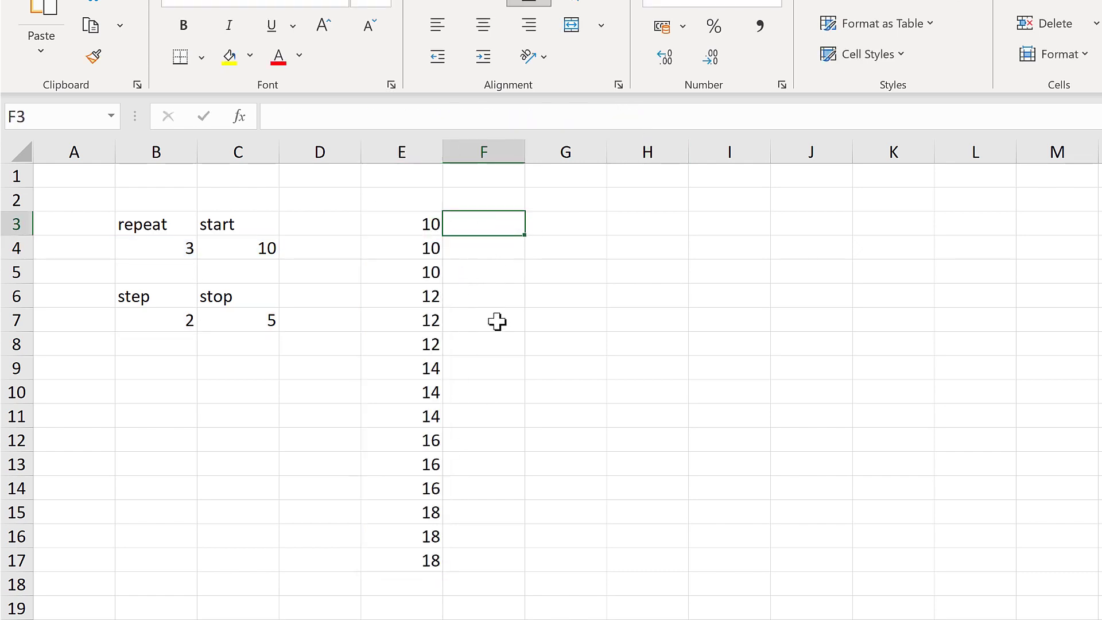
- Set repeat in B4, start in C4 and step in B7 to 1, and stop in C7 to 10
{"action": "left_click", "coordinate": [164, 253]}
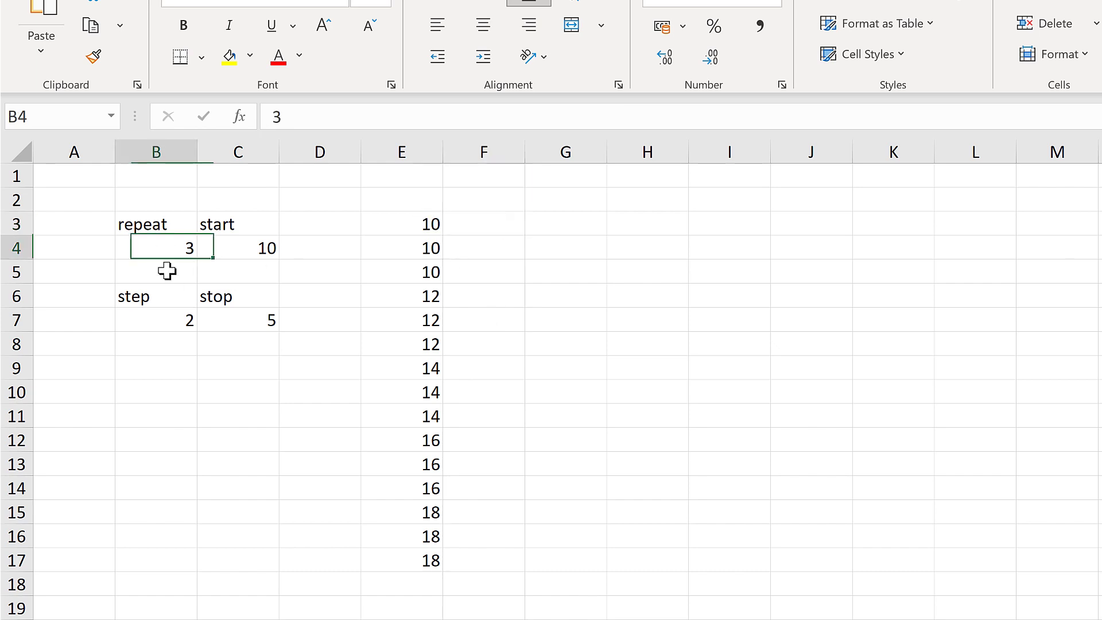
{"action": "type", "text": "1"}
{"action": "left_click", "coordinate": [224, 254]}
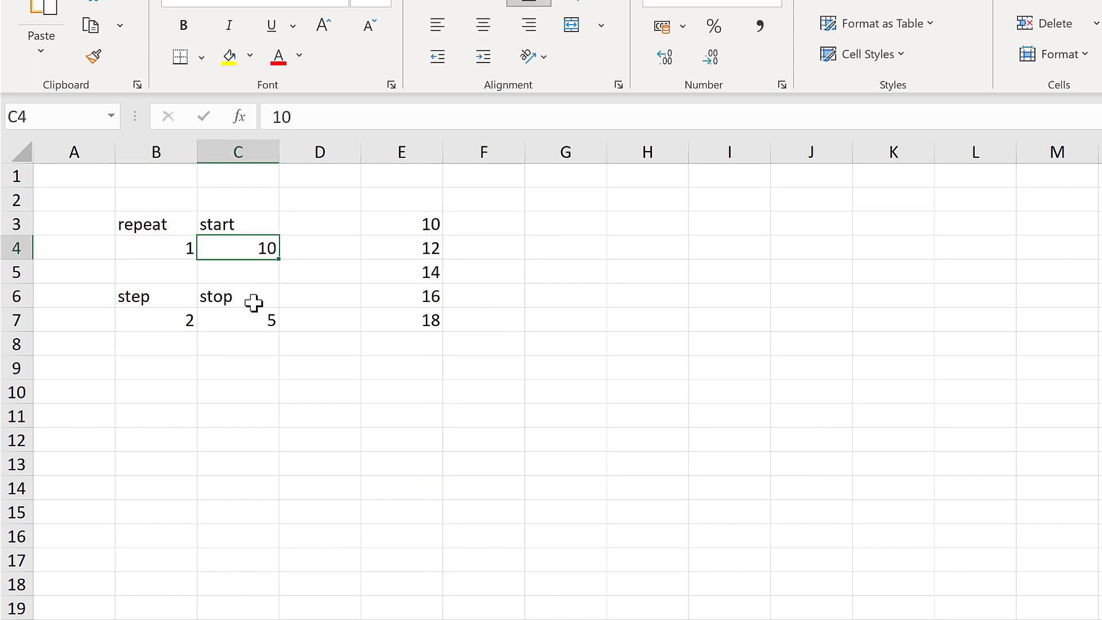
{"action": "type", "text": "1"}
{"action": "left_click", "coordinate": [184, 325]}
{"action": "type", "text": "1"}
{"action": "left_click", "coordinate": [251, 327]}
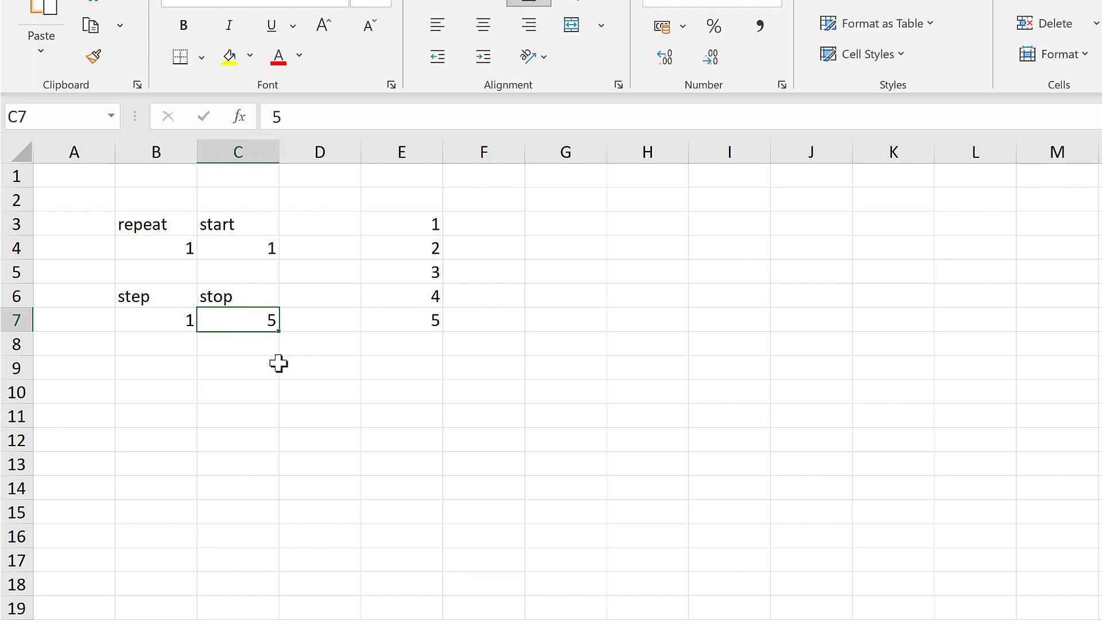
{"action": "type", "text": "10"}
{"action": "key", "text": "Return"}
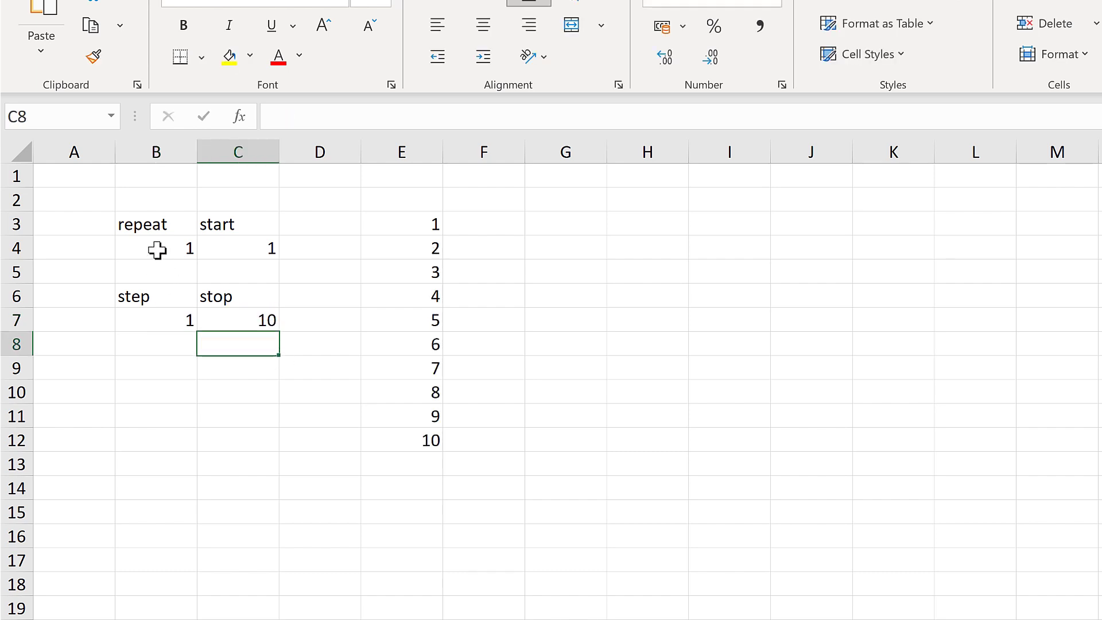
- Test the formula with repeat values of 2 and 3 in B4, leaving it at 3
{"action": "left_click", "coordinate": [155, 249]}
{"action": "type", "text": "2"}
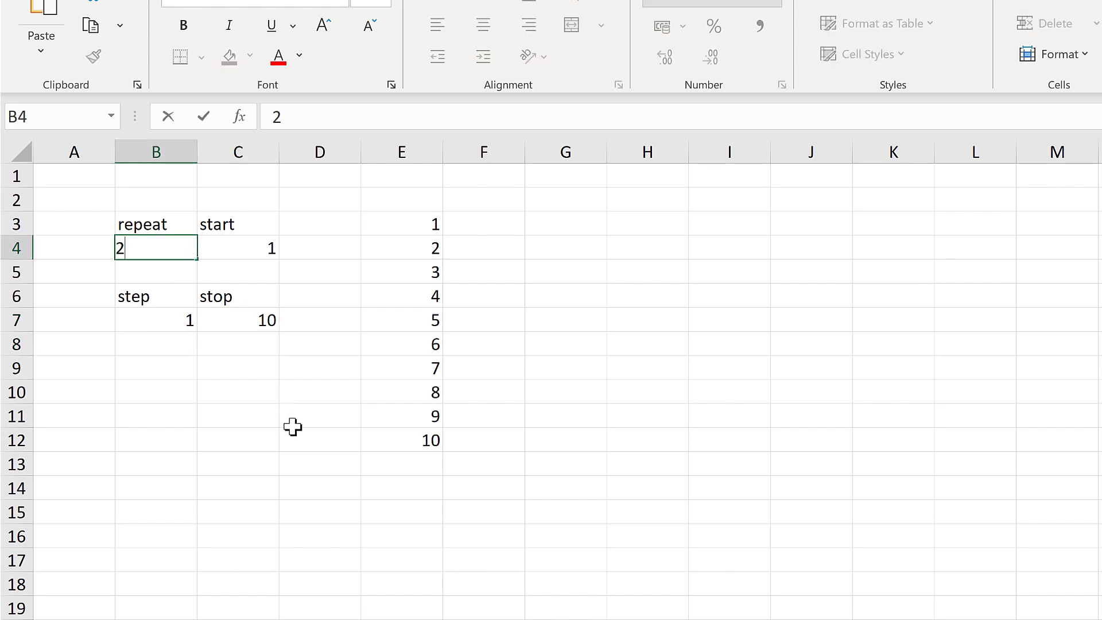
{"action": "key", "text": "Return"}
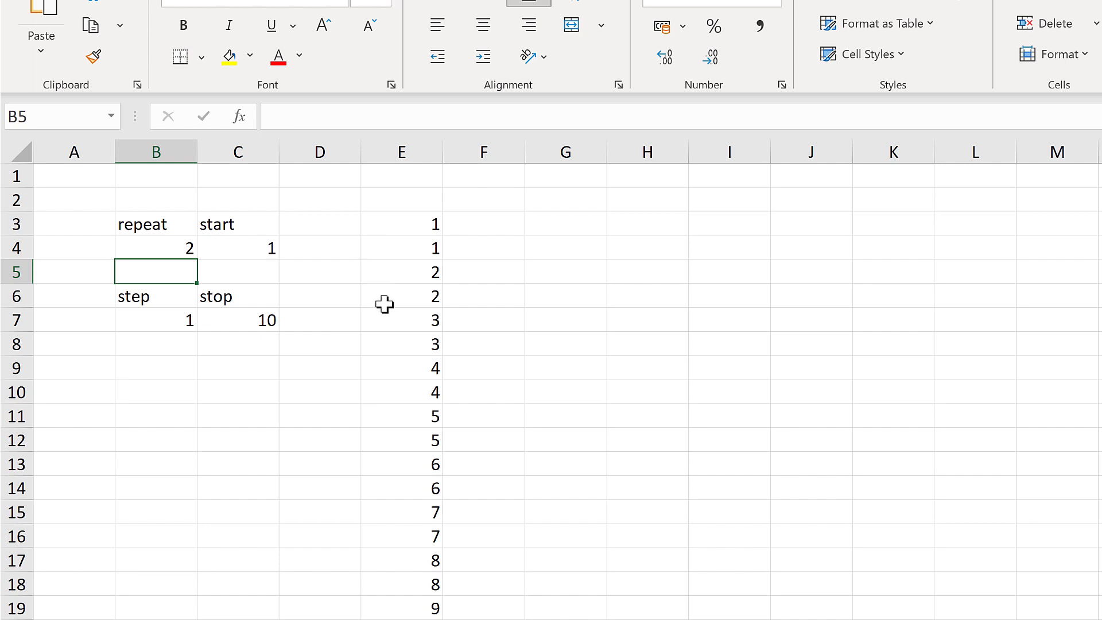
{"action": "left_click", "coordinate": [157, 250]}
{"action": "type", "text": "3"}
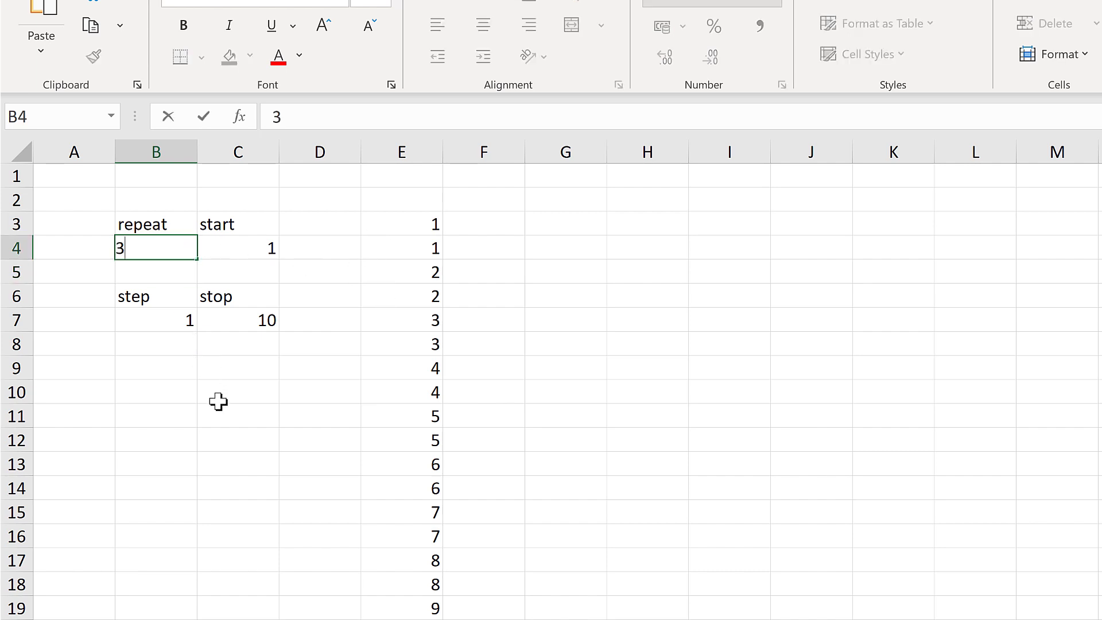
{"action": "key", "text": "Return"}
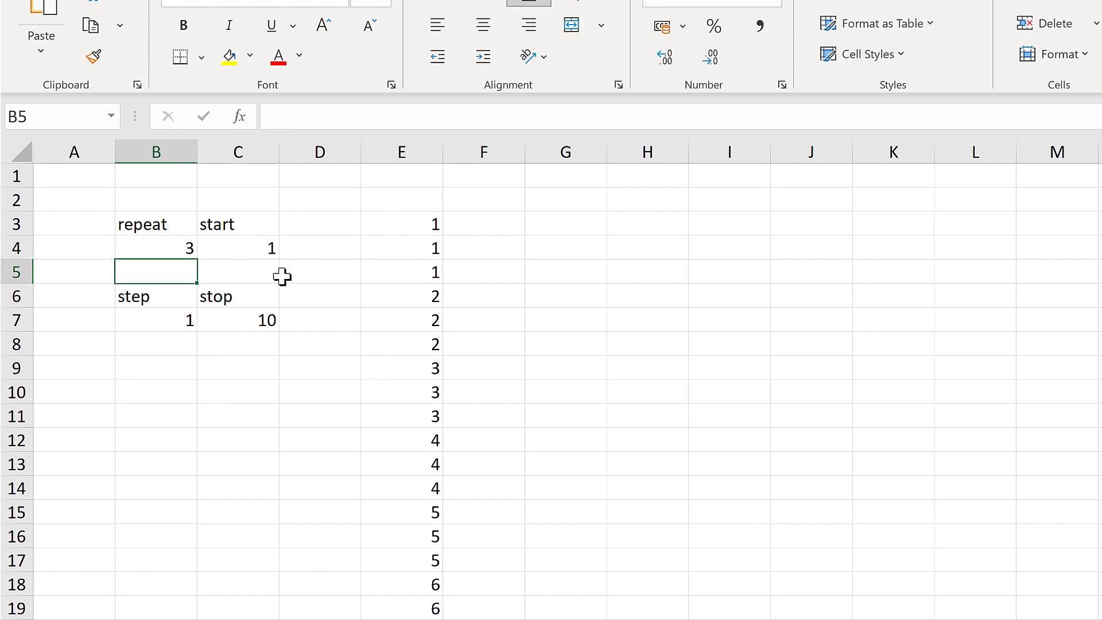
- Test the formula with start values of 2 and 3 in C4, leaving it at 3
{"action": "left_click", "coordinate": [253, 247]}
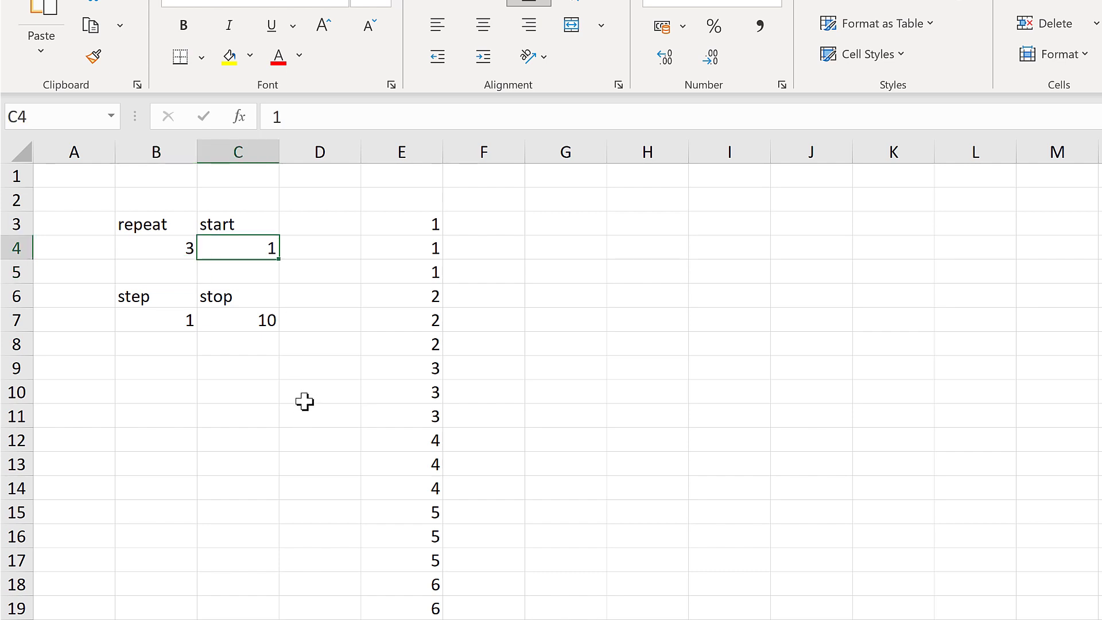
{"action": "type", "text": "2"}
{"action": "key", "text": "Return"}
{"action": "left_click", "coordinate": [399, 224]}
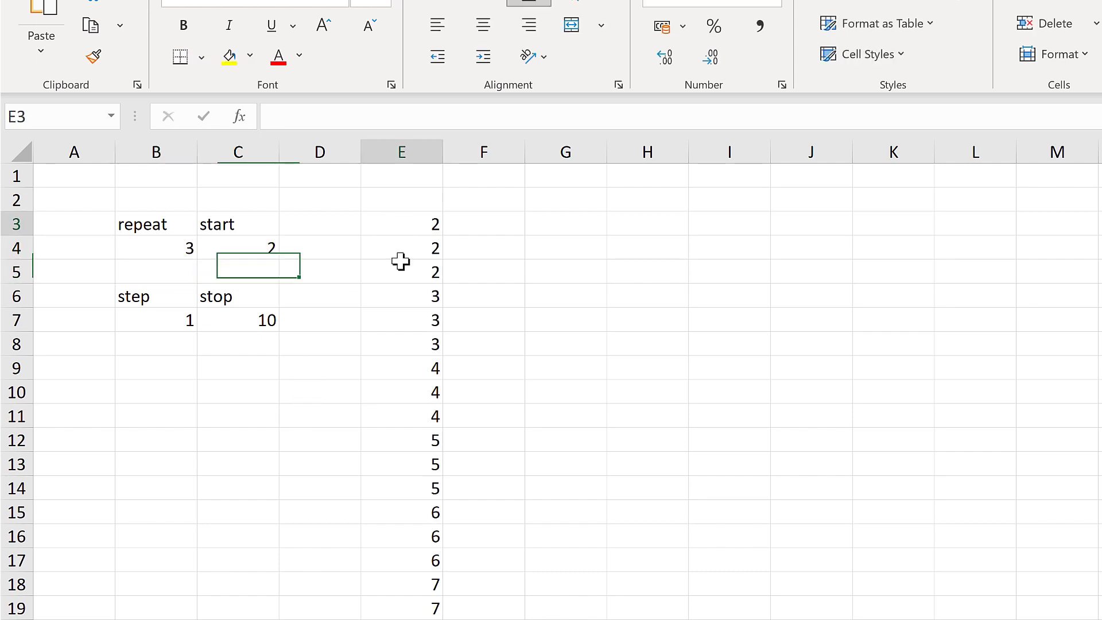
{"action": "left_click", "coordinate": [249, 248]}
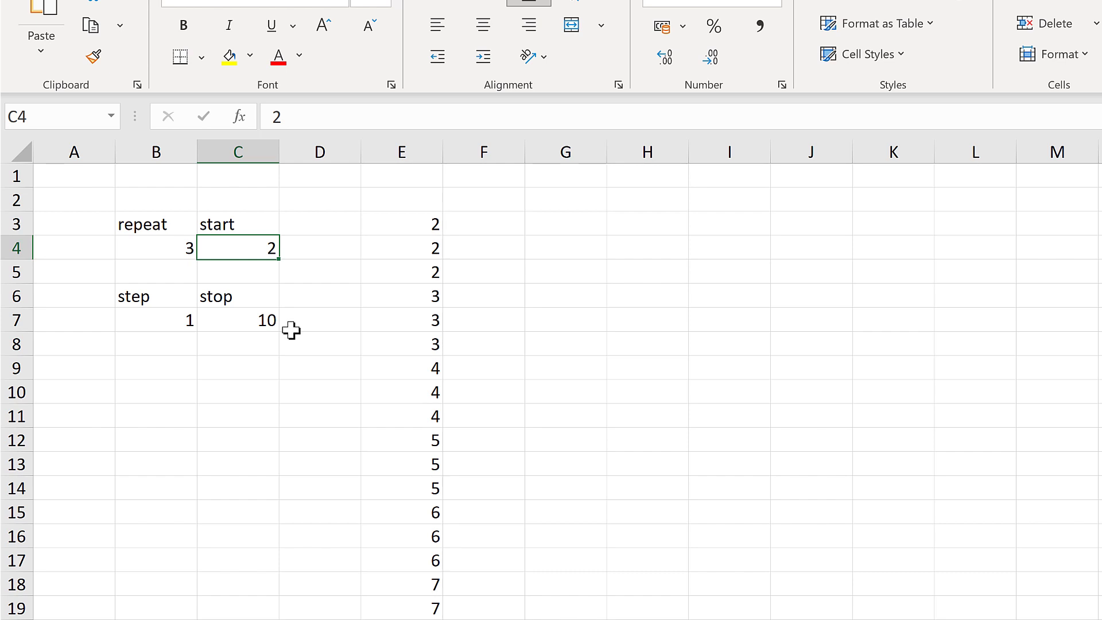
{"action": "type", "text": "3"}
{"action": "key", "text": "Return"}
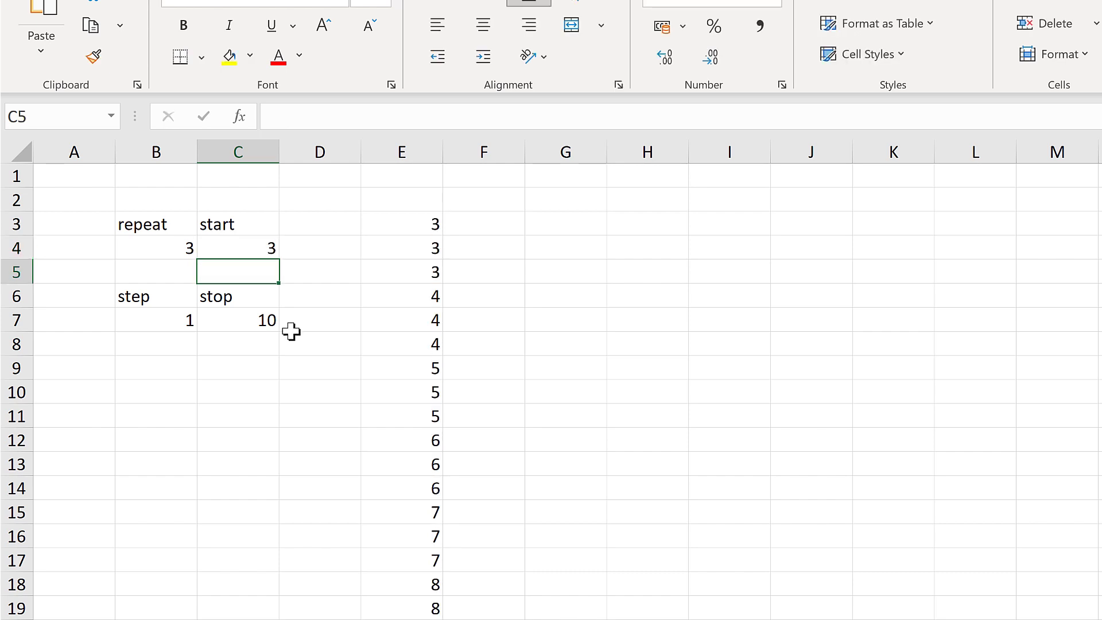
- Test the formula with step values of 2 and 3 in B7, leaving it at 3
{"action": "left_click", "coordinate": [187, 317]}
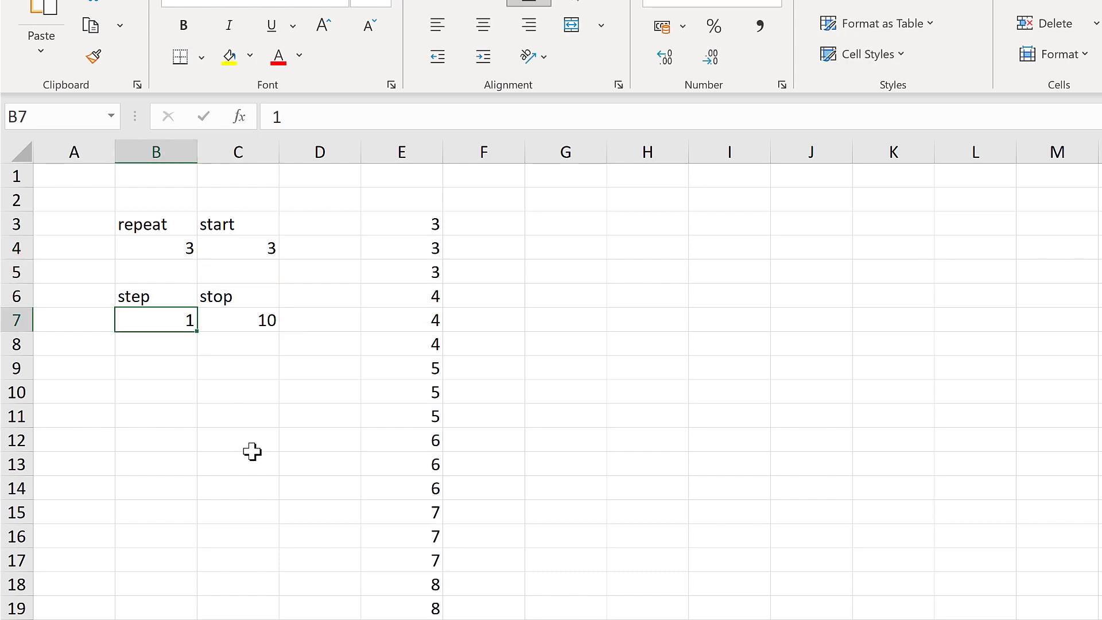
{"action": "type", "text": "2"}
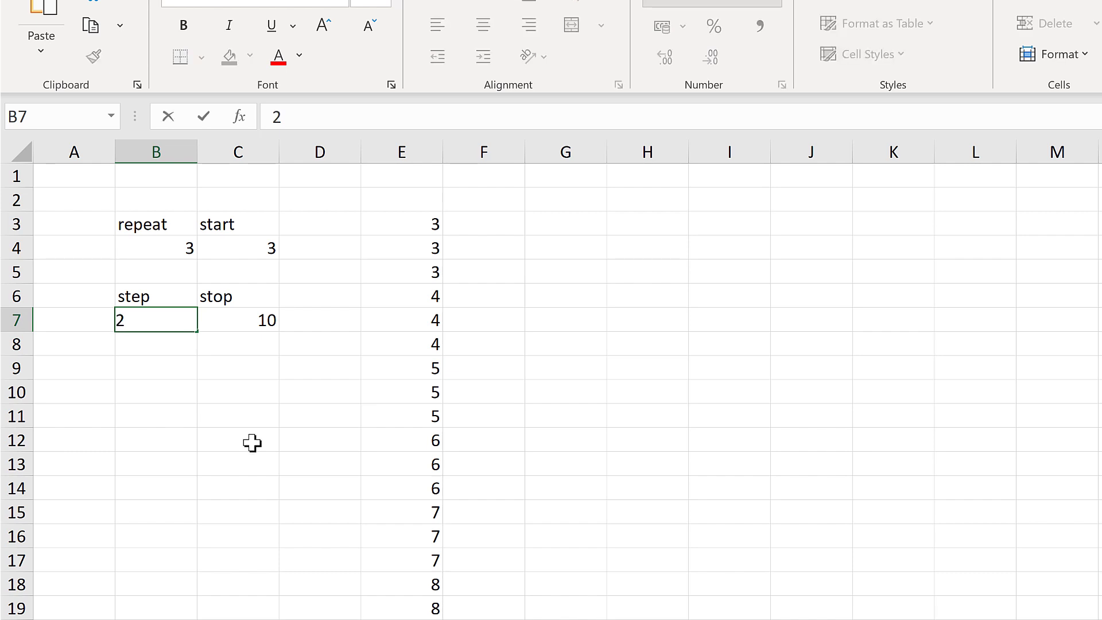
{"action": "key", "text": "Return"}
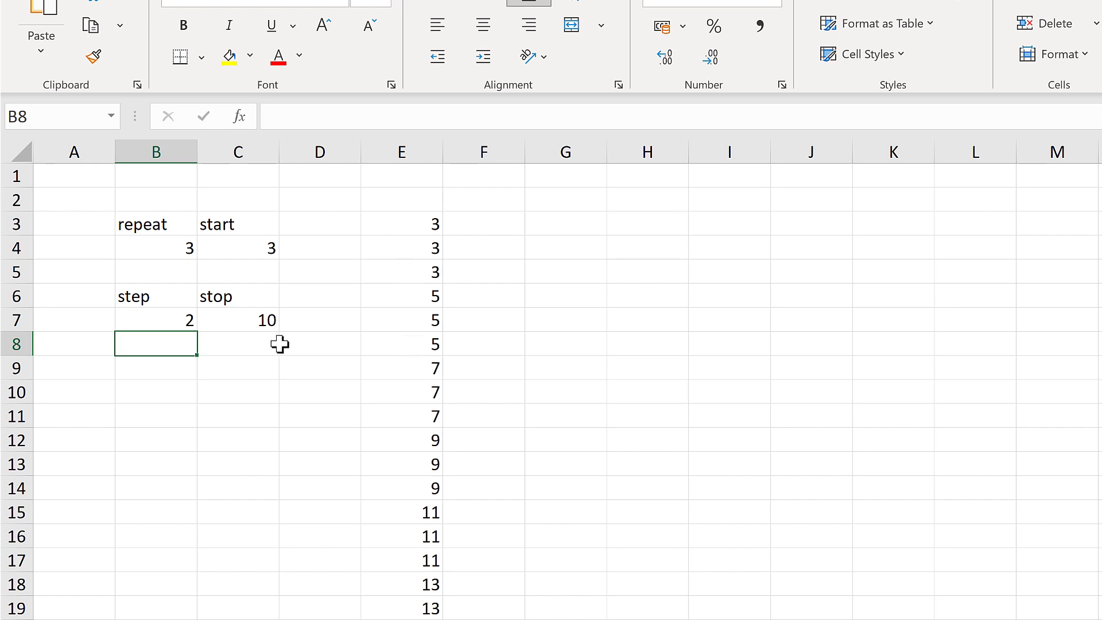
{"action": "double_click", "coordinate": [167, 315]}
{"action": "key", "text": "BackSpace"}
{"action": "type", "text": "3"}
{"action": "left_click", "coordinate": [228, 389]}
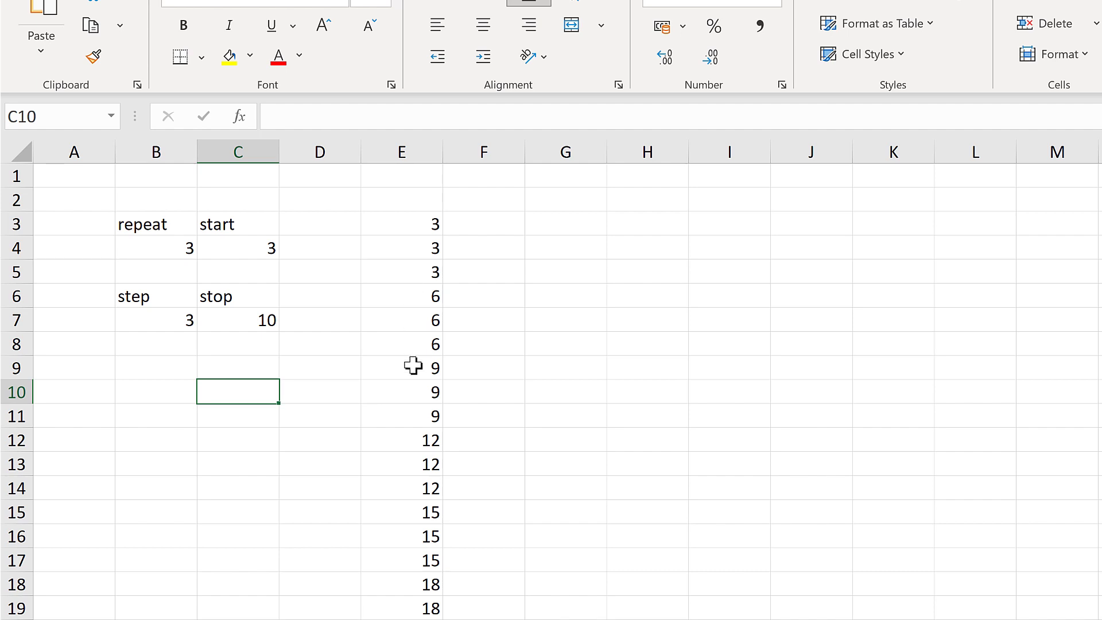
- Test the formula with stop values of 2, 3 and 5 in C7, leaving it at 5
{"action": "left_click", "coordinate": [263, 326]}
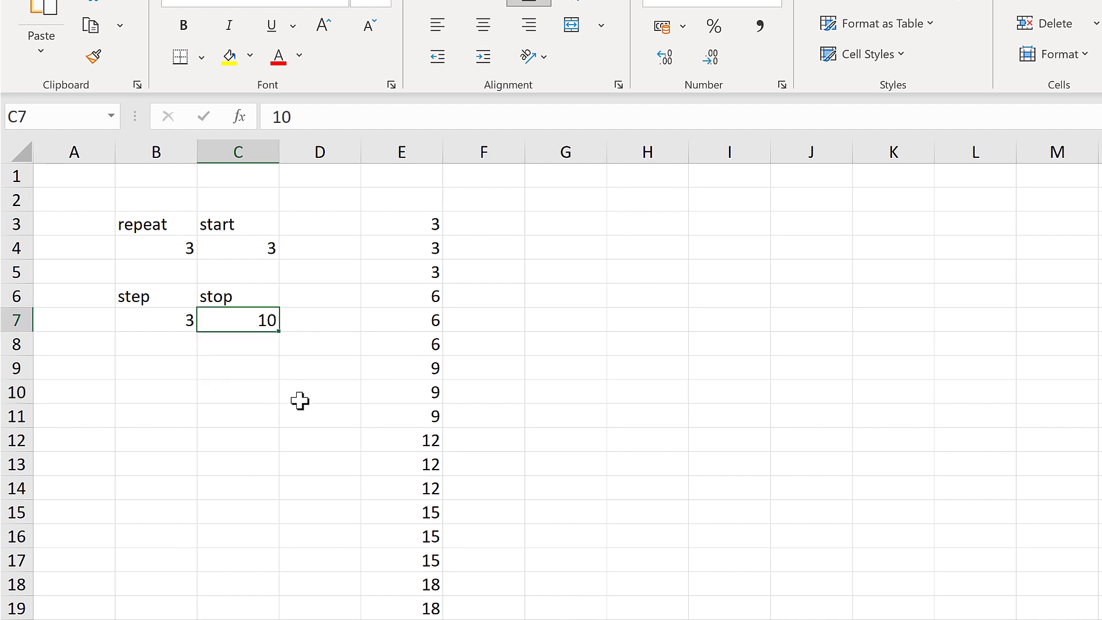
{"action": "type", "text": "2"}
{"action": "key", "text": "Return"}
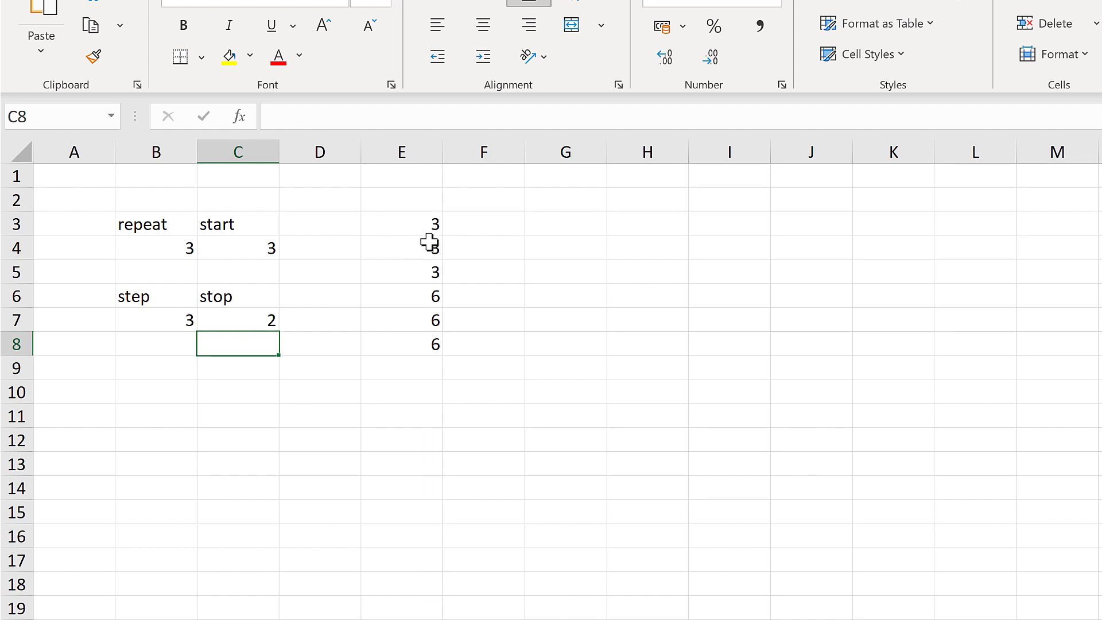
{"action": "left_click_drag", "start_coordinate": [428, 225], "coordinate": [413, 283]}
{"action": "left_click_drag", "start_coordinate": [402, 338], "coordinate": [402, 340]}
{"action": "left_click", "coordinate": [253, 318]}
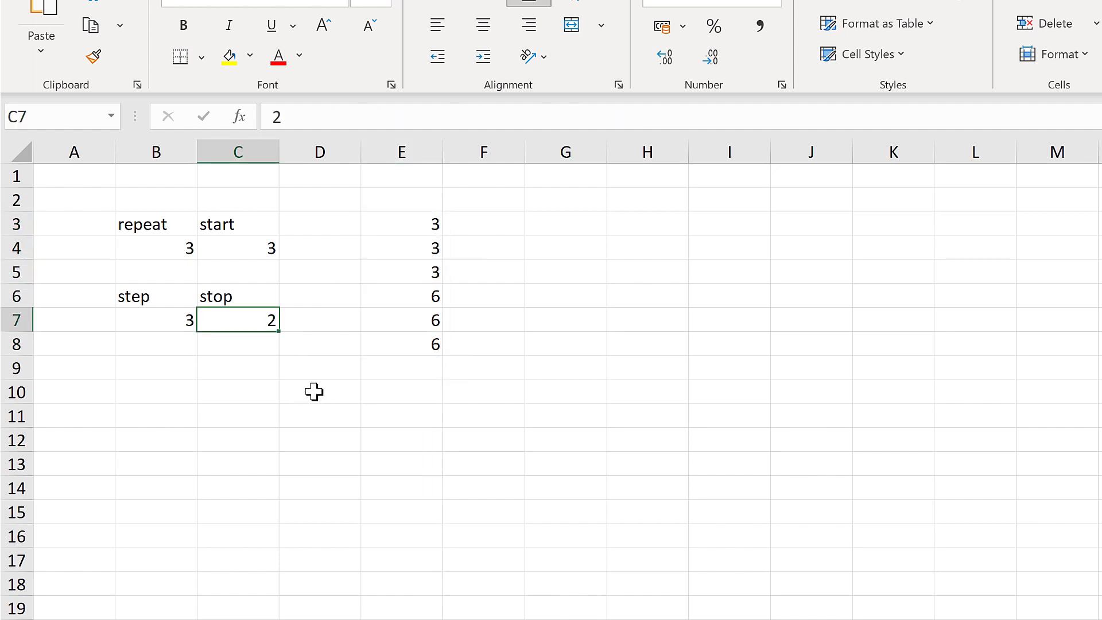
{"action": "type", "text": "3"}
{"action": "key", "text": "Return"}
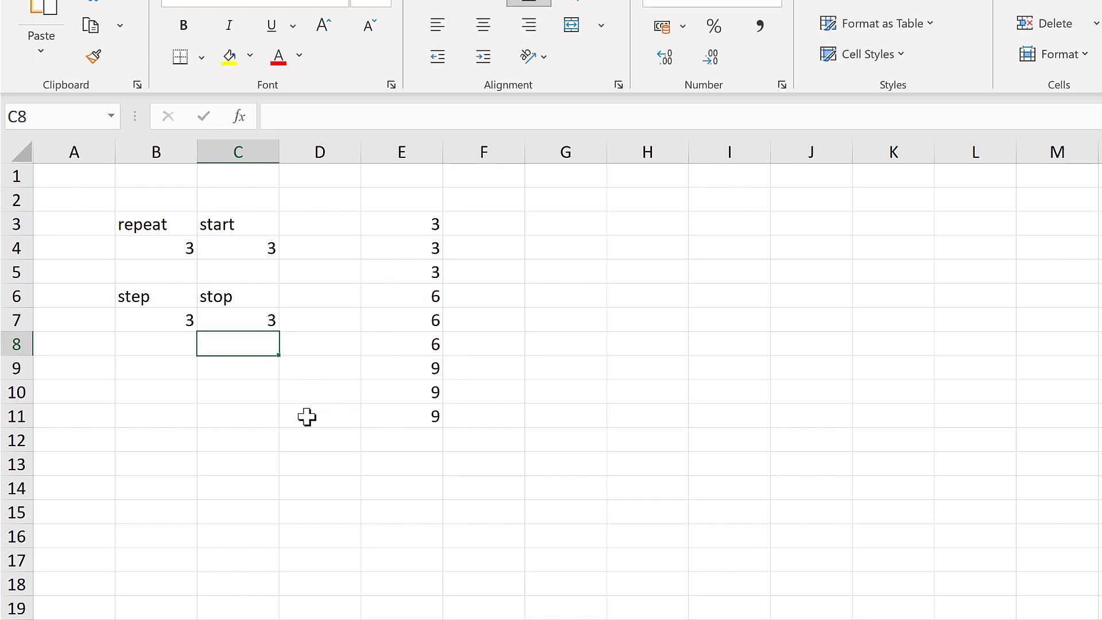
{"action": "left_click", "coordinate": [262, 320]}
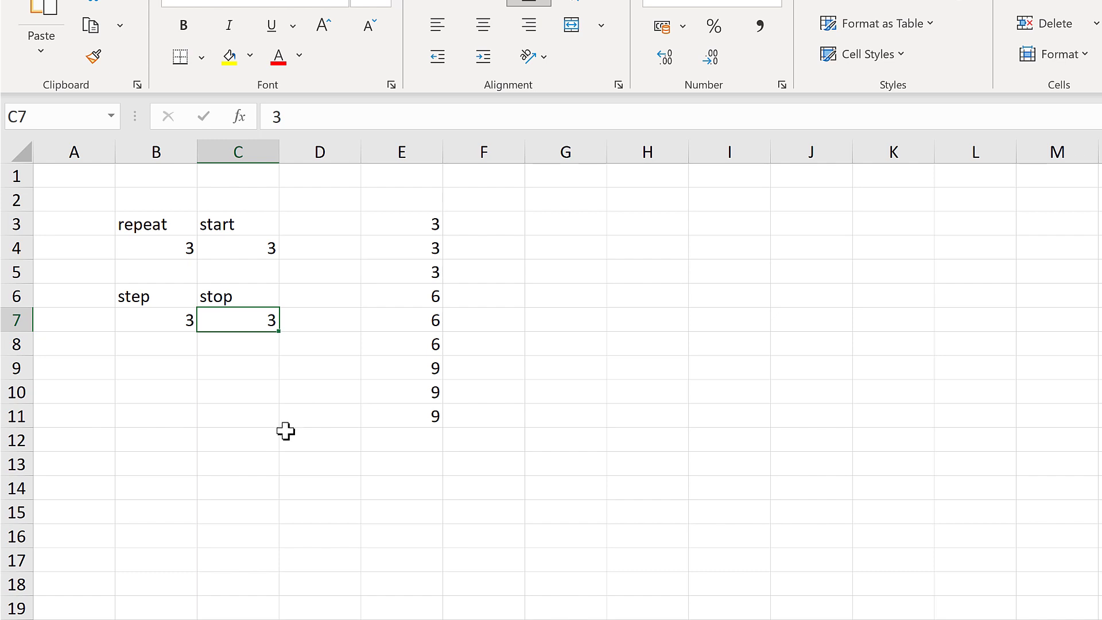
{"action": "type", "text": "5"}
{"action": "key", "text": "Return"}
- Set the start value in C4 to 10 and the step value in B7 to 2
{"action": "left_click", "coordinate": [258, 258]}
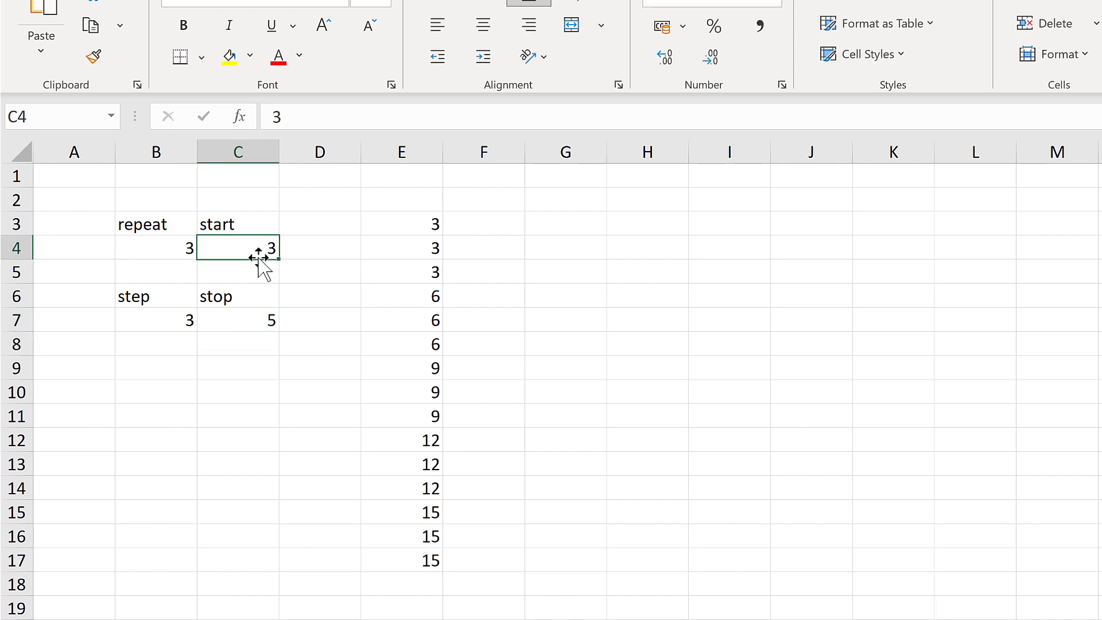
{"action": "type", "text": "10"}
{"action": "key", "text": "Return"}
{"action": "left_click", "coordinate": [164, 326]}
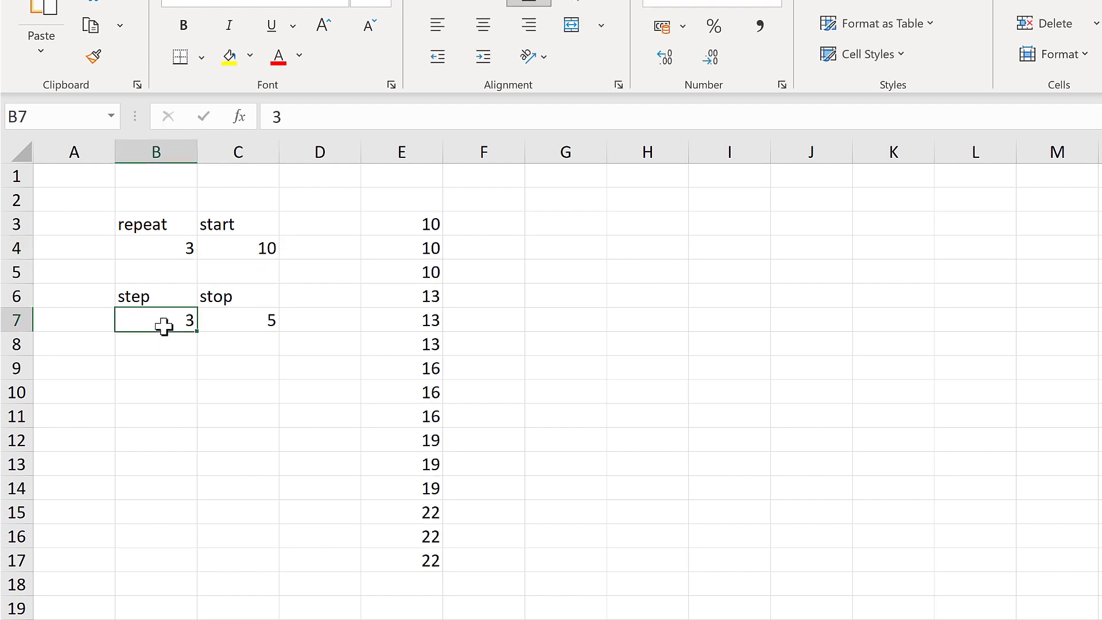
{"action": "type", "text": "2"}
{"action": "left_click", "coordinate": [256, 415]}
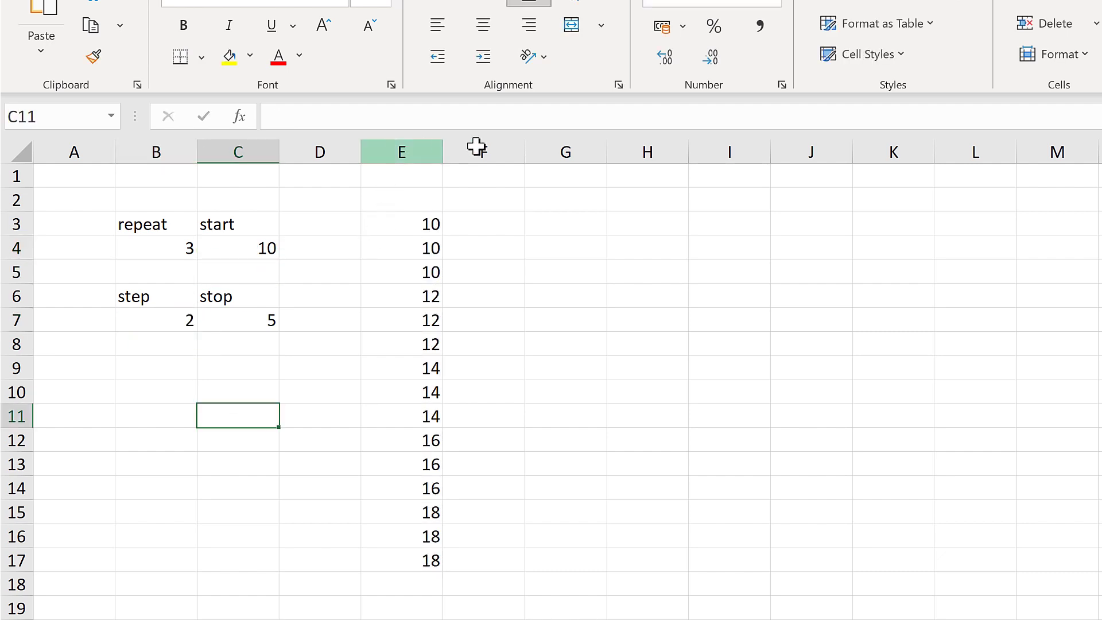
- Insert two blank columns before column E to move the repeated-number sequence over to column G
{"action": "left_click_drag", "start_coordinate": [476, 147], "coordinate": [480, 144]}
{"action": "right_click", "coordinate": [480, 143]}
{"action": "left_click", "coordinate": [505, 312]}
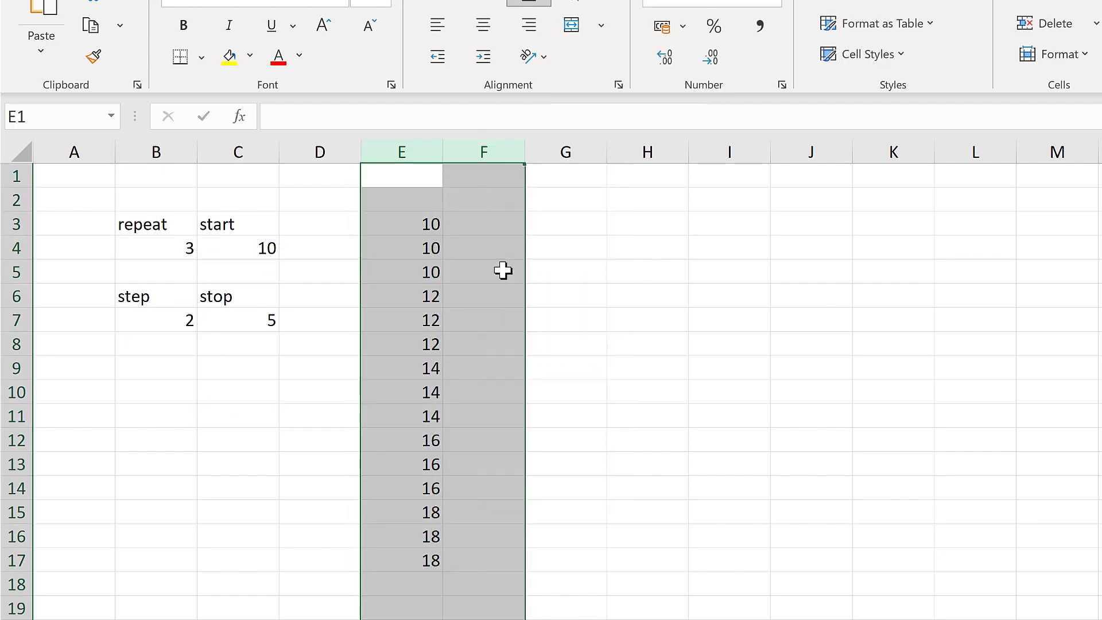
- Enter =SEQUENCE(15,1,0,1) in E3 to generate a single column of 15 numbers starting at 0
{"action": "left_click", "coordinate": [385, 220]}
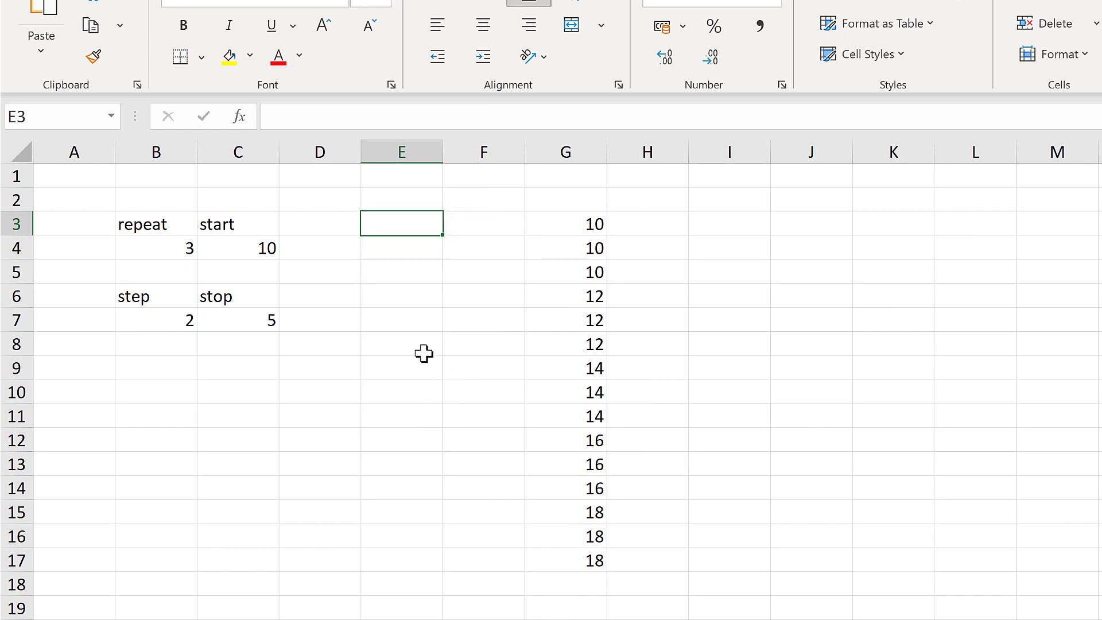
{"action": "type", "text": "=seq"}
{"action": "key", "text": "Tab"}
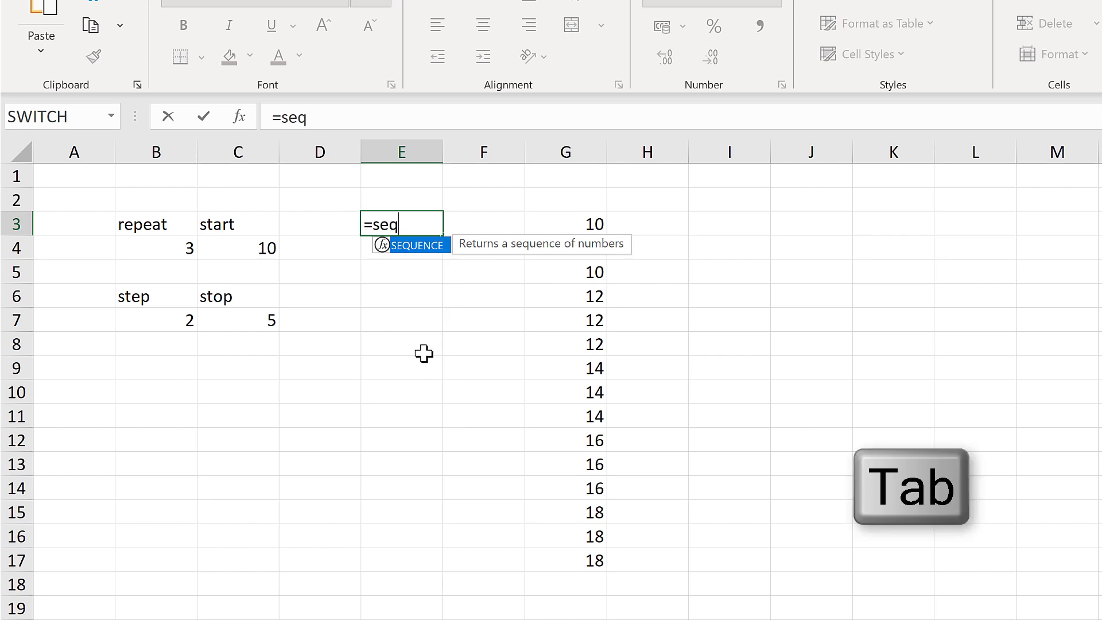
{"action": "type", "text": "15"}
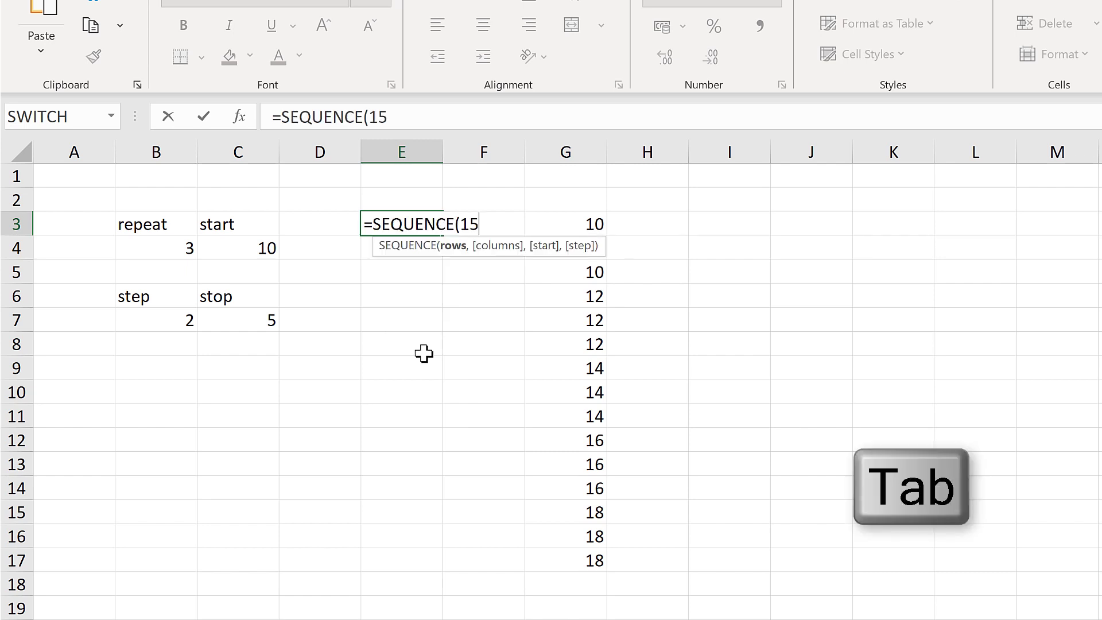
{"action": "type", "text": ",1,"}
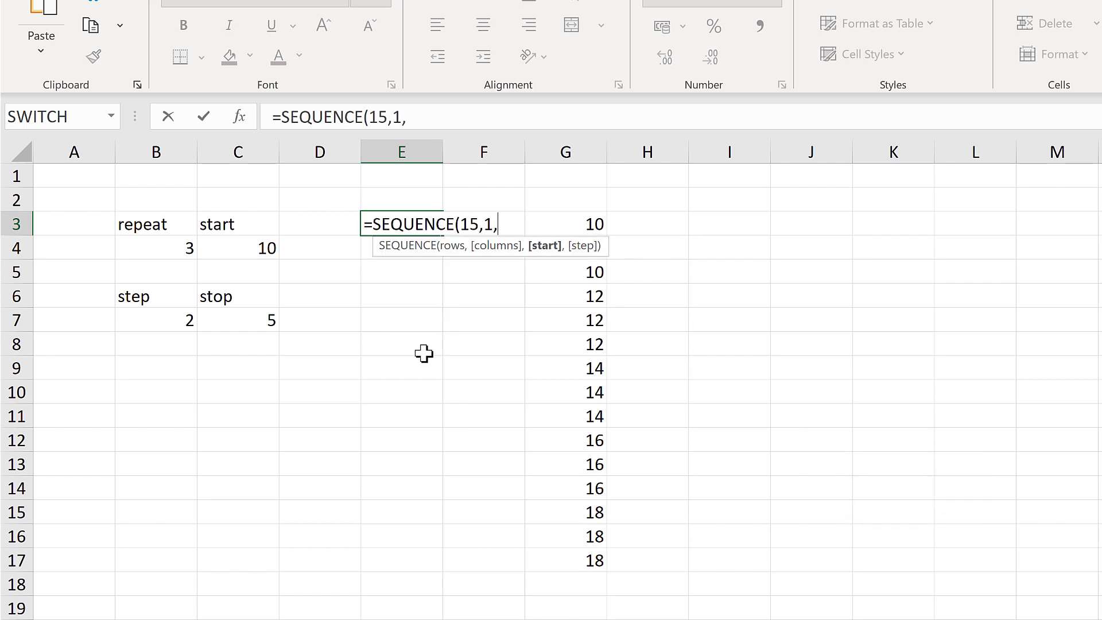
{"action": "type", "text": "0,1"}
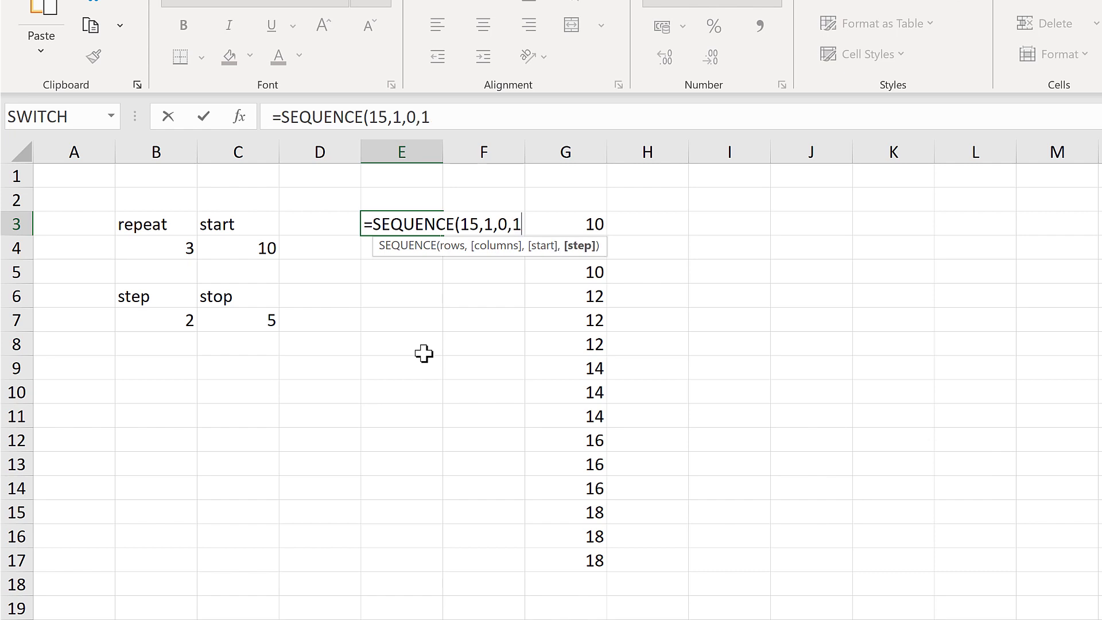
{"action": "type", "text": ")"}
{"action": "key", "text": "Return"}
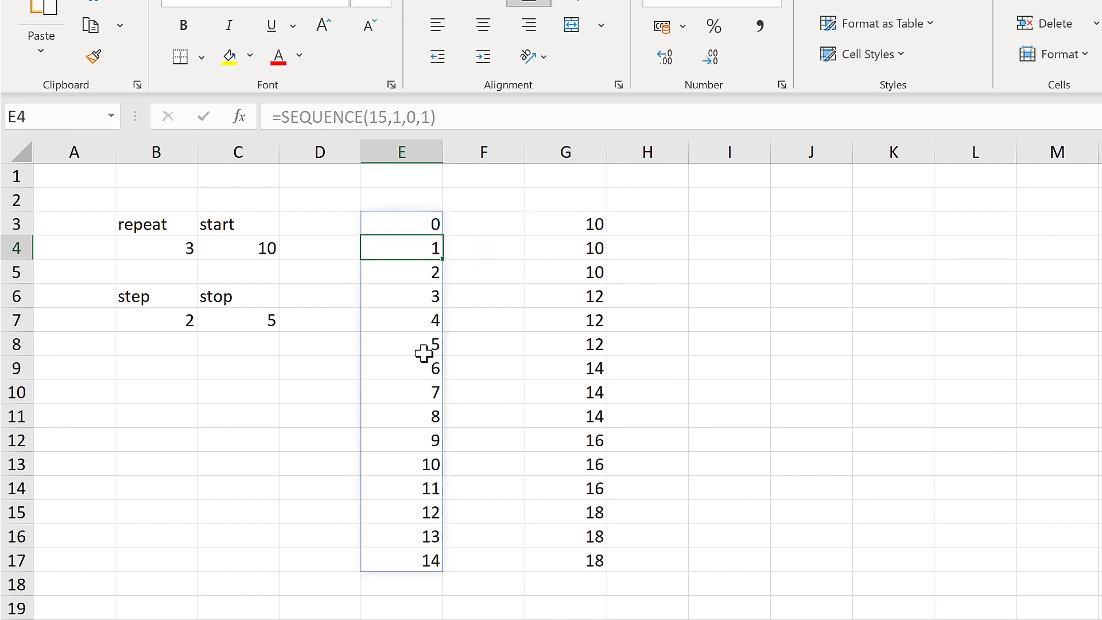
- Wrap the SEQUENCE in E3 in MOD with divisor 3, and check the repeating groups in column E
{"action": "key", "text": "Up"}
{"action": "key", "text": "F2"}
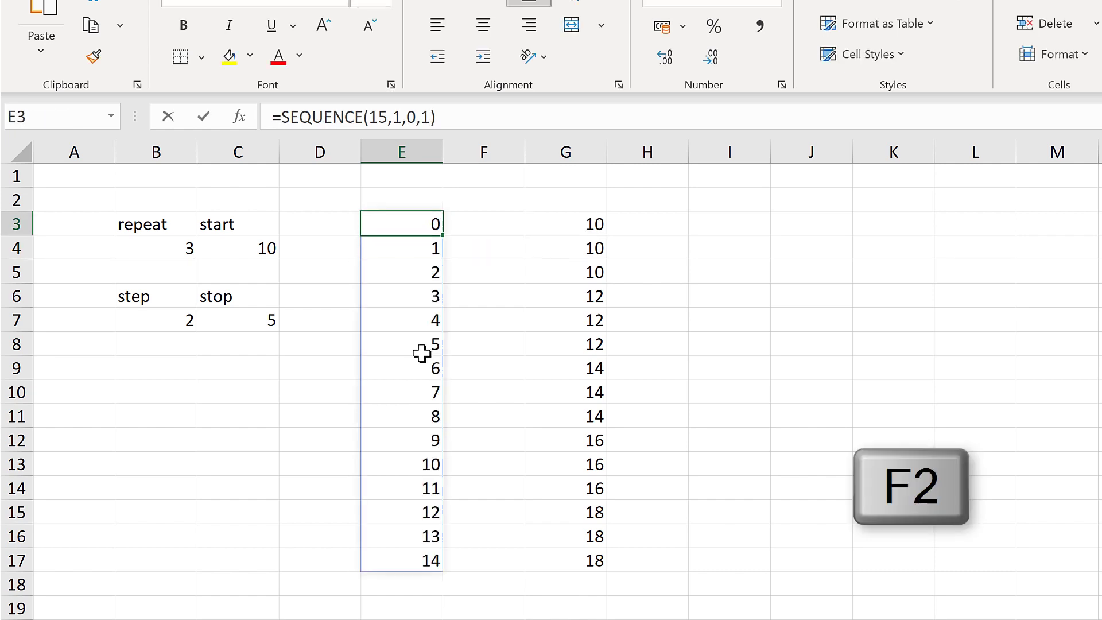
{"action": "left_click", "coordinate": [373, 223]}
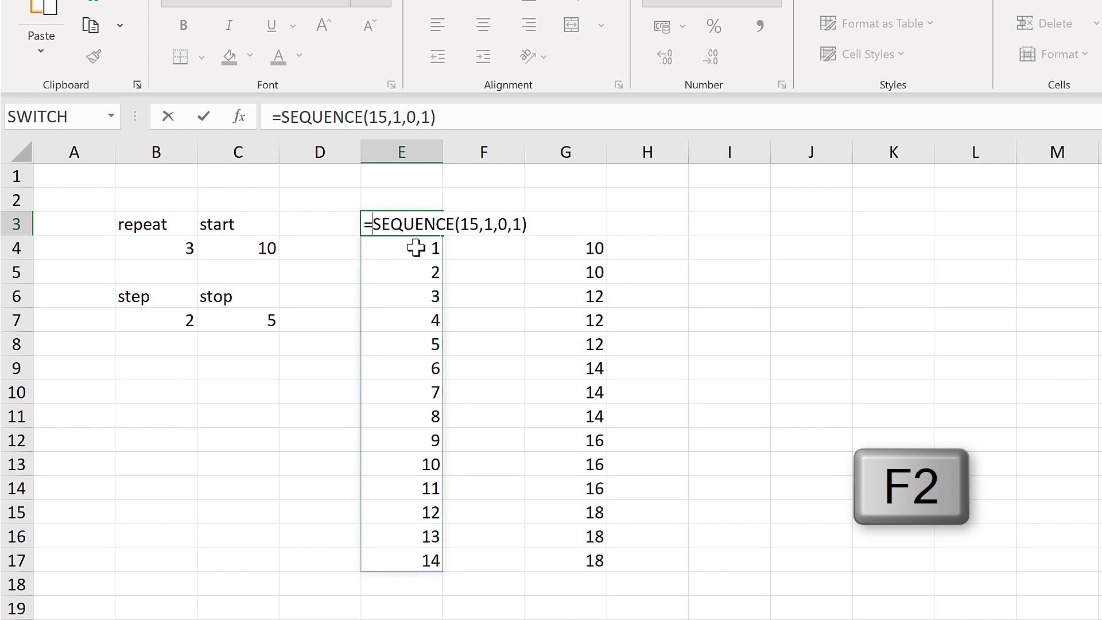
{"action": "type", "text": "MOD("}
{"action": "key", "text": "BackSpace"}
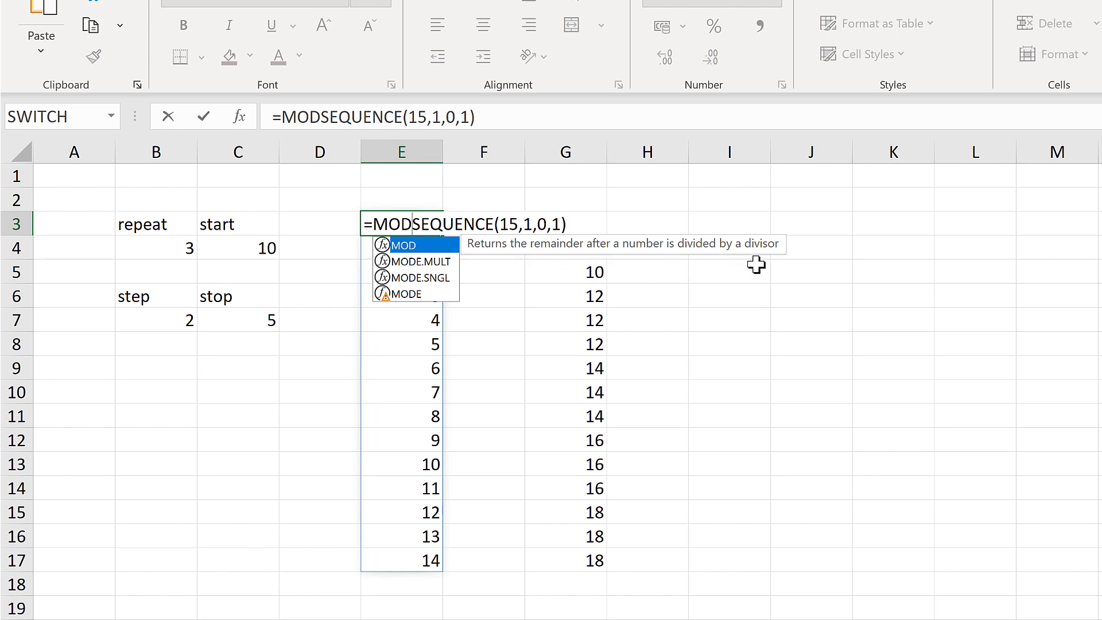
{"action": "type", "text": "("}
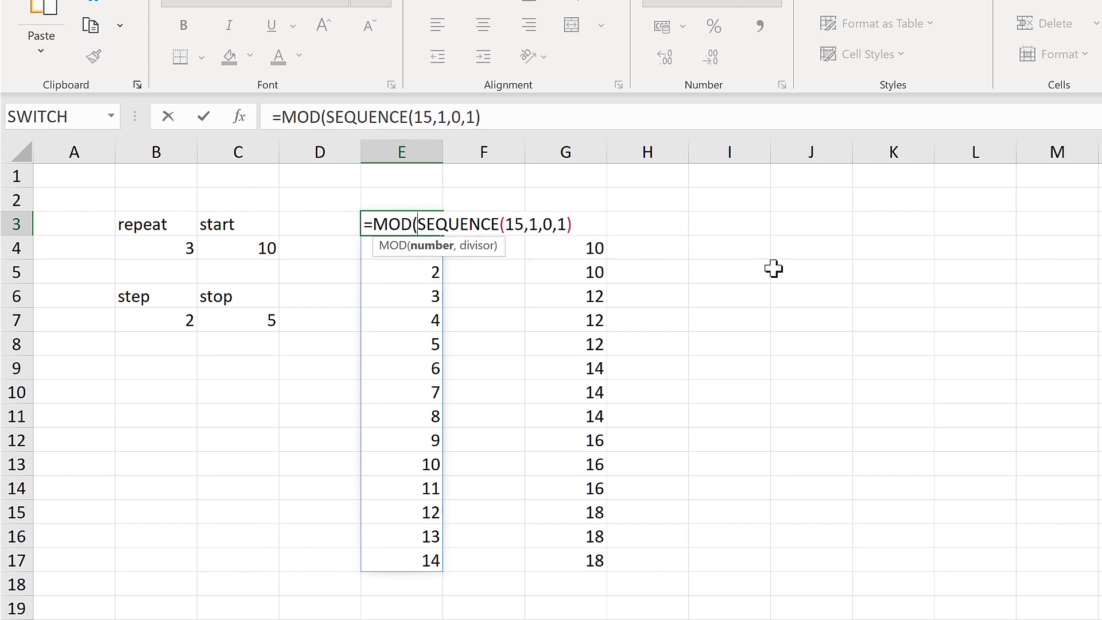
{"action": "left_click_drag", "start_coordinate": [579, 220], "coordinate": [419, 221]}
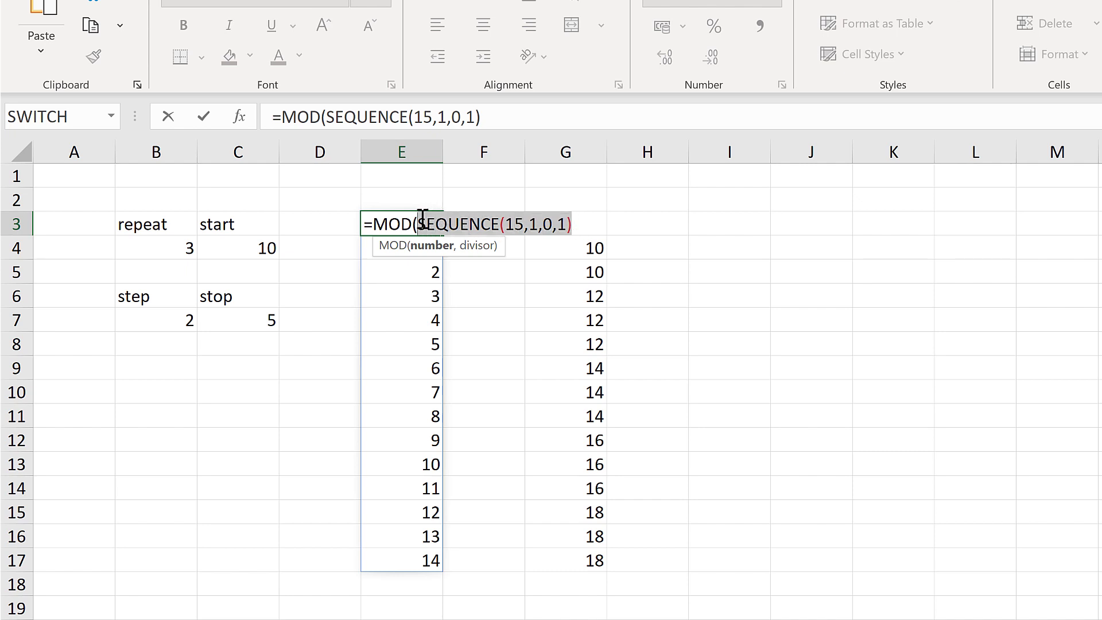
{"action": "left_click", "coordinate": [577, 224]}
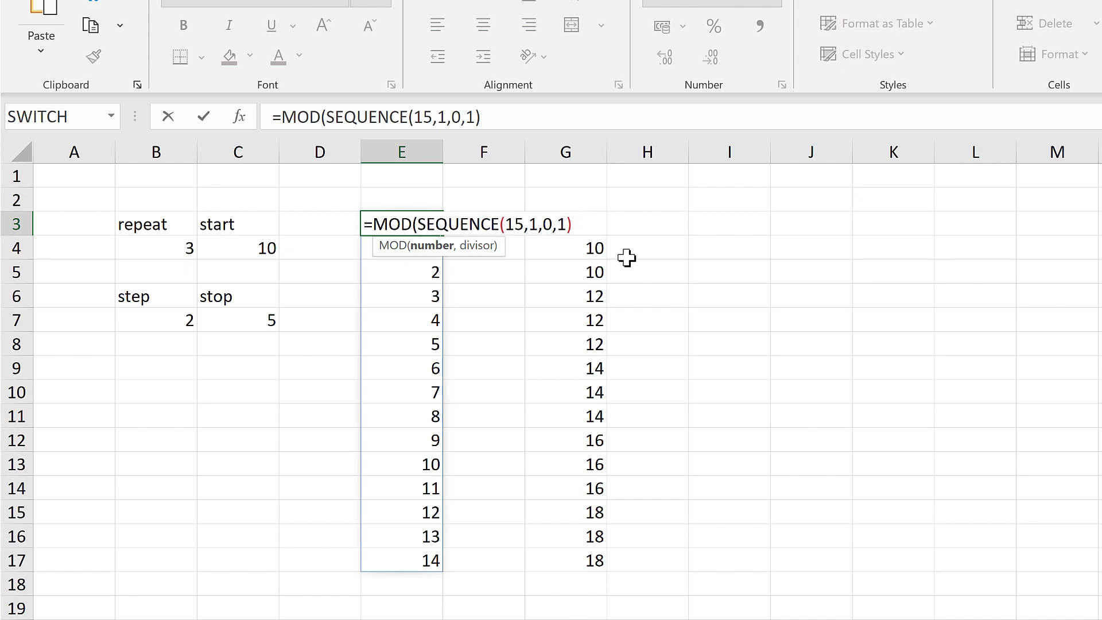
{"action": "type", "text": ",3"}
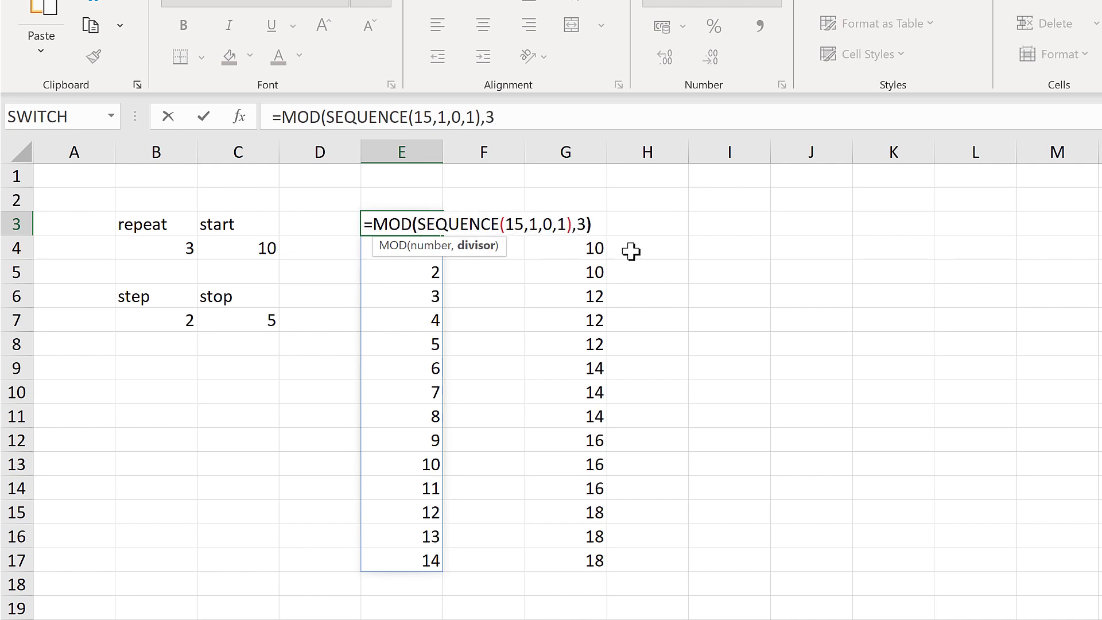
{"action": "type", "text": ")"}
{"action": "key", "text": "Return"}
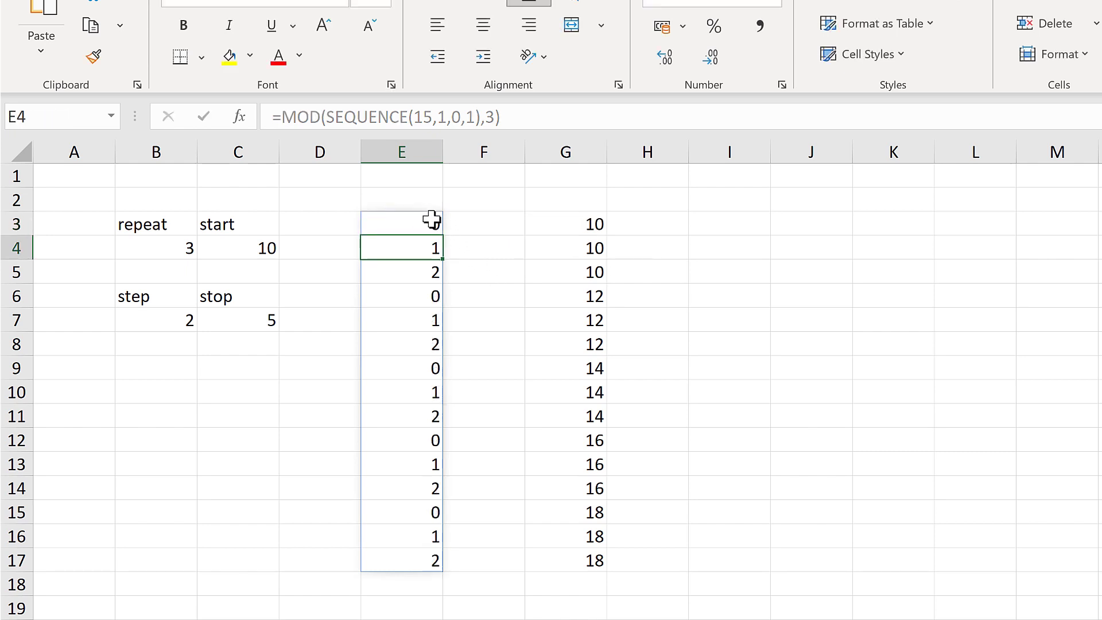
{"action": "left_click_drag", "start_coordinate": [432, 219], "coordinate": [431, 280]}
{"action": "left_click", "coordinate": [425, 291]}
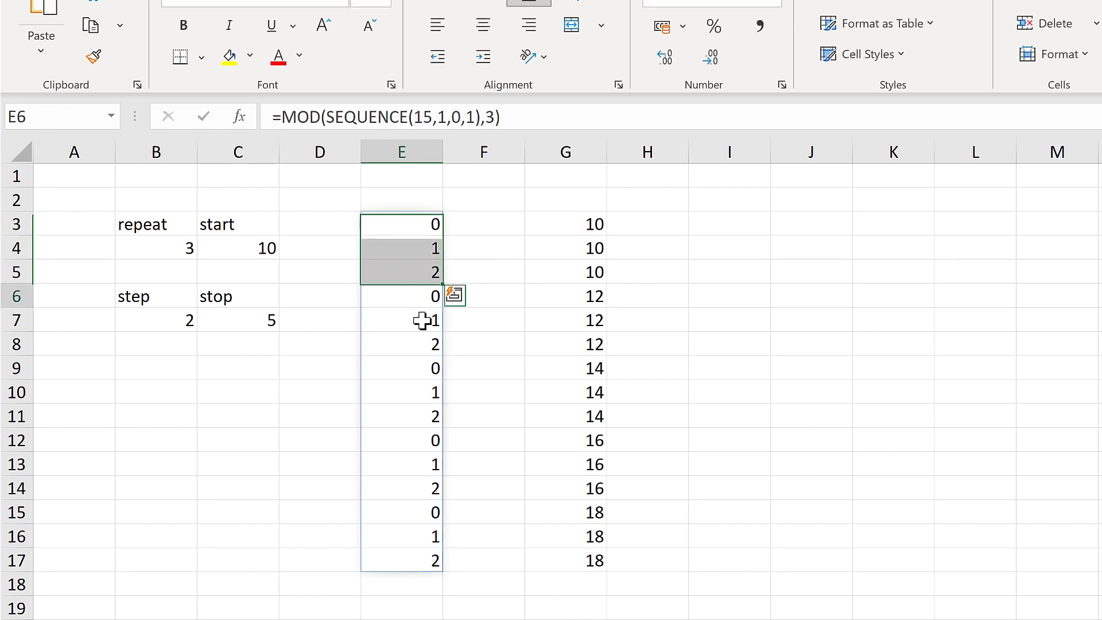
{"action": "left_click_drag", "start_coordinate": [422, 321], "coordinate": [422, 418]}
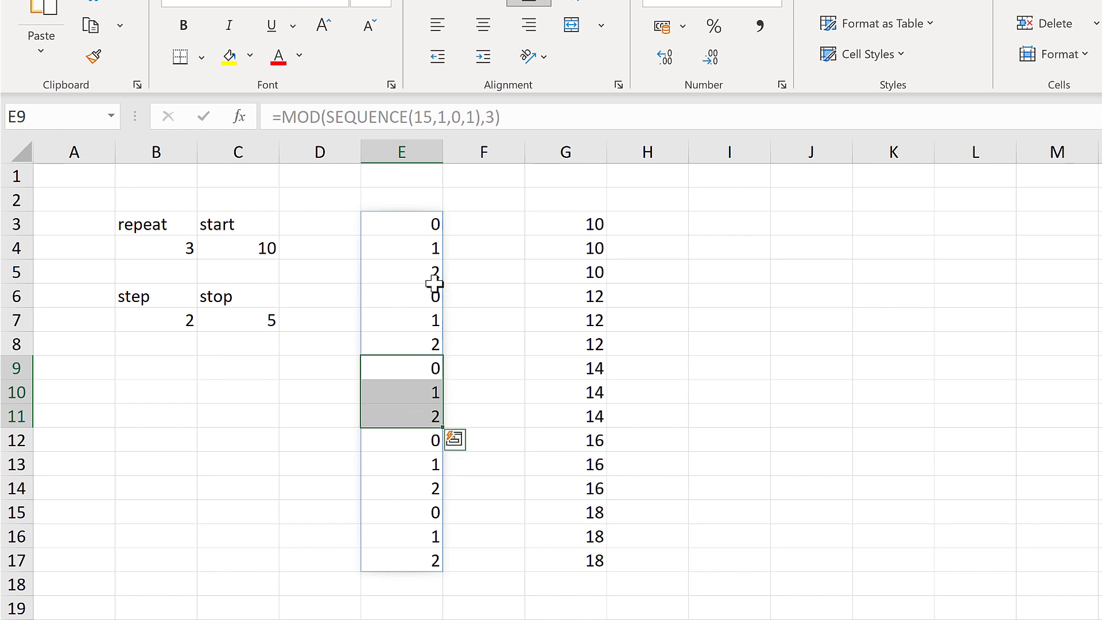
- Multiply the MOD formula in E3 by 2 and check the spilled values
{"action": "left_click", "coordinate": [406, 220]}
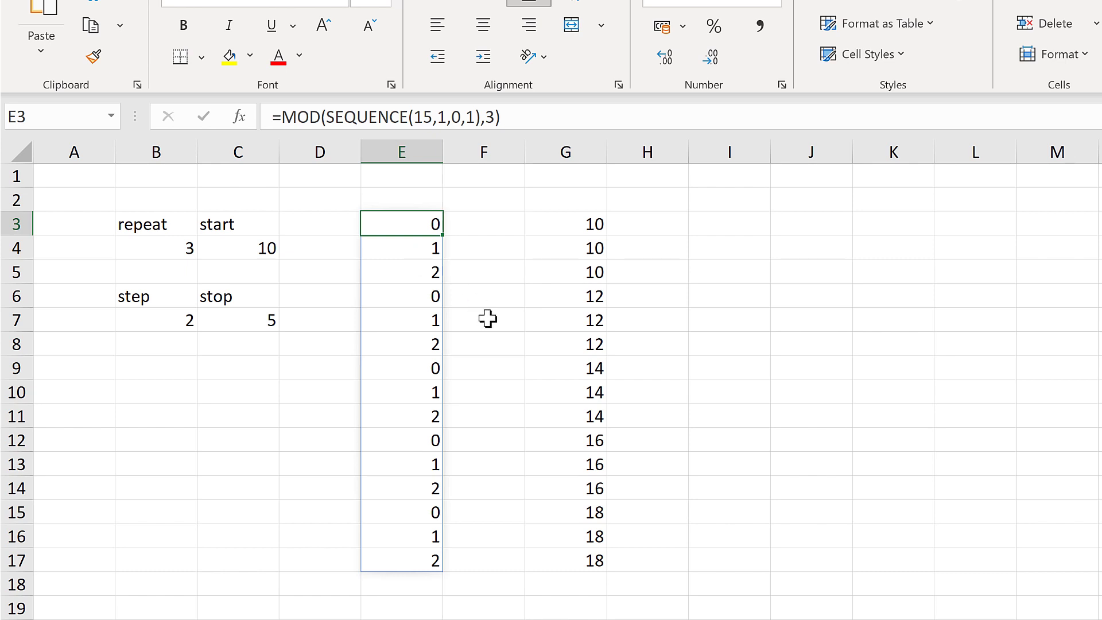
{"action": "key", "text": "F2"}
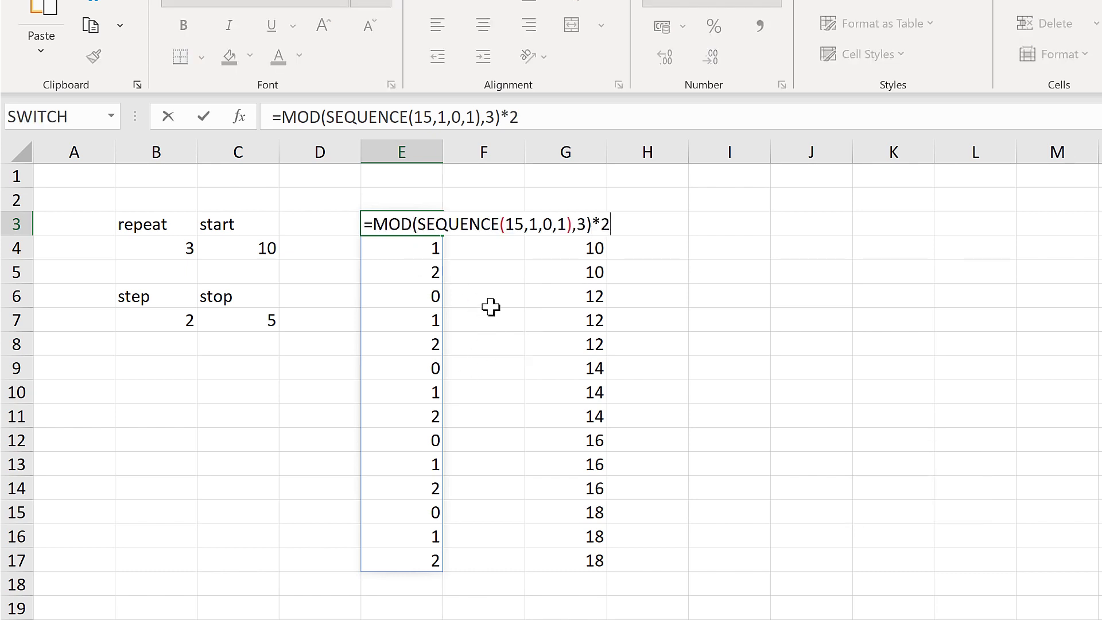
{"action": "key", "text": "Return"}
{"action": "left_click", "coordinate": [413, 226]}
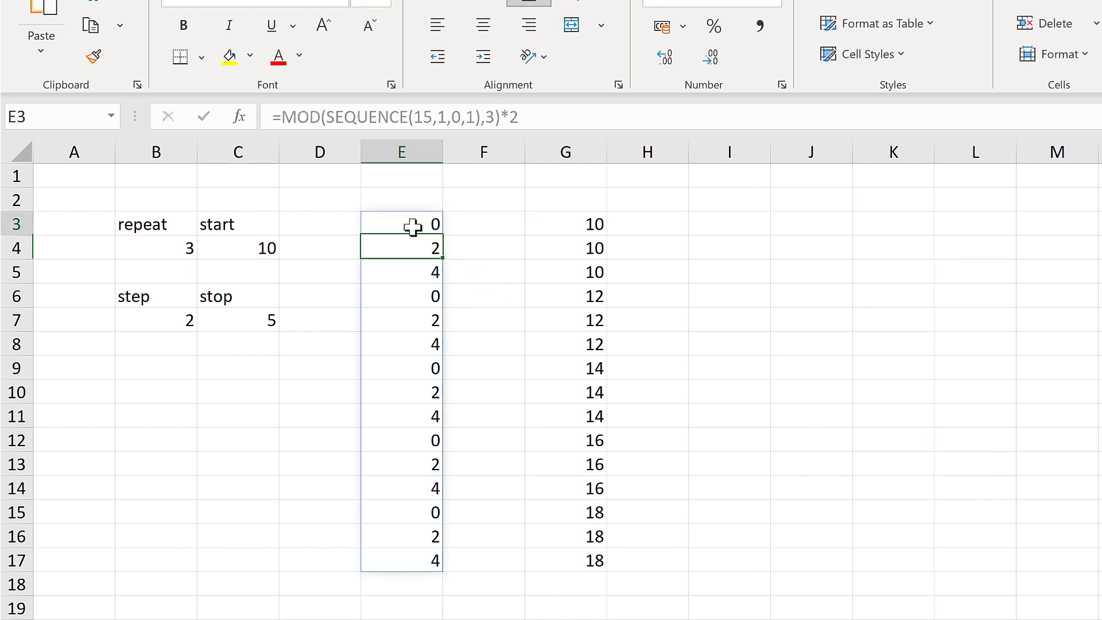
{"action": "key", "text": "Down"}
{"action": "key", "text": "Down"}
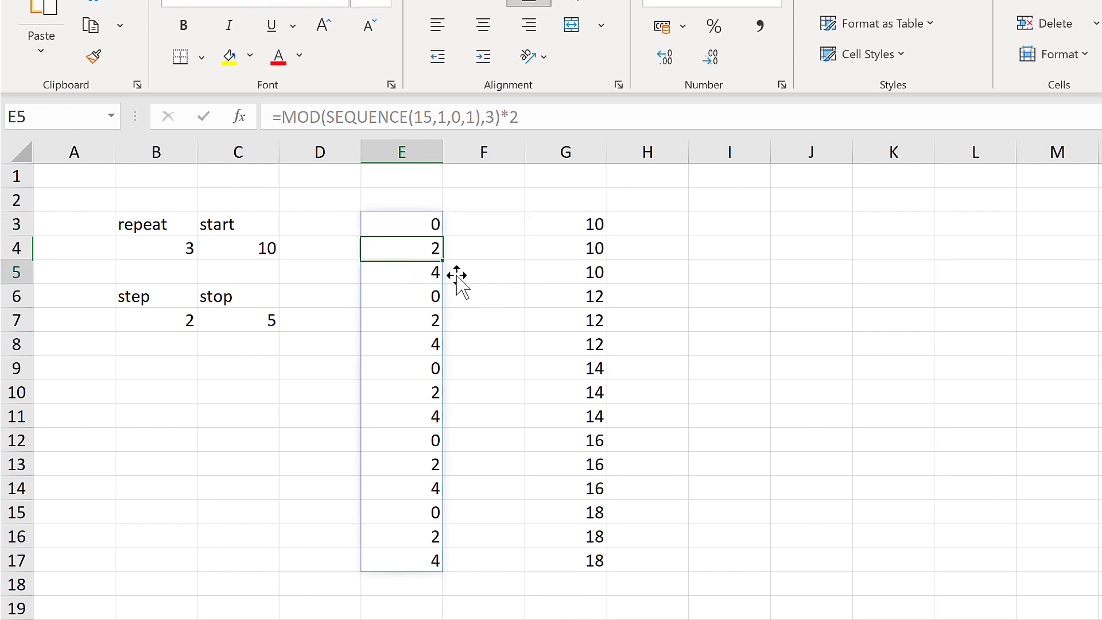
- Add 10 to the end of the MOD formula in E3 so the repeating sequence starts from 10
{"action": "left_click", "coordinate": [413, 221]}
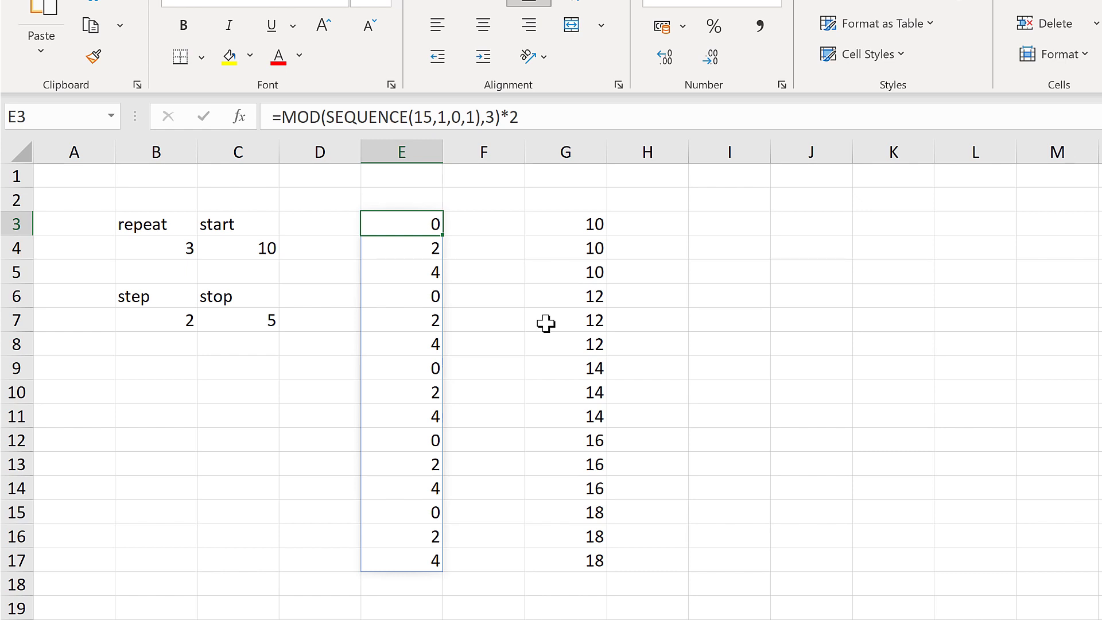
{"action": "key", "text": "F2"}
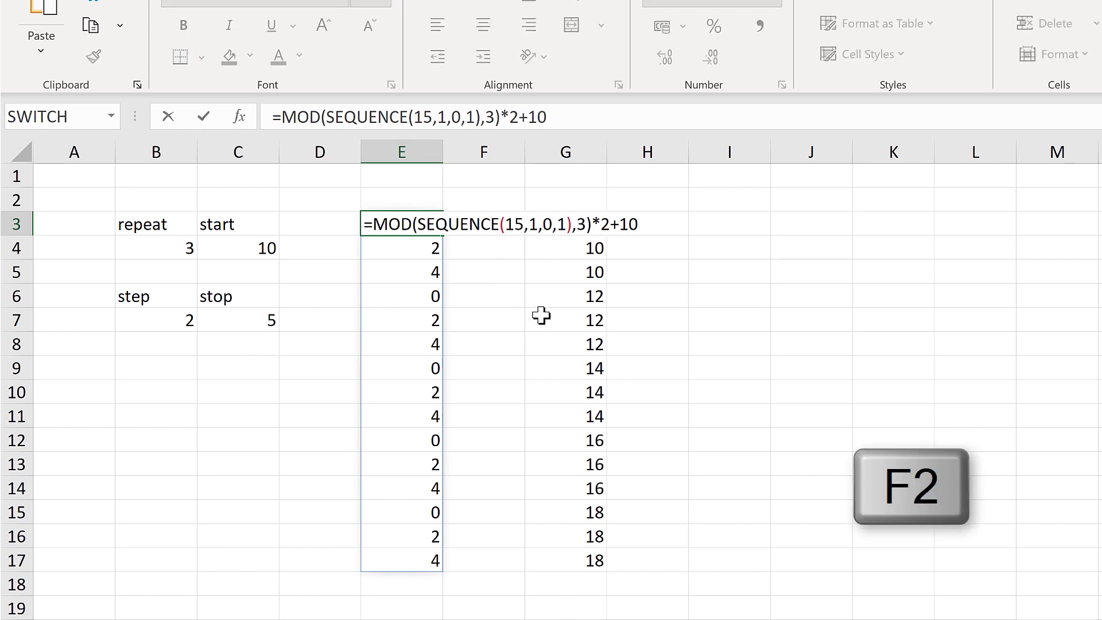
{"action": "key", "text": "Return"}
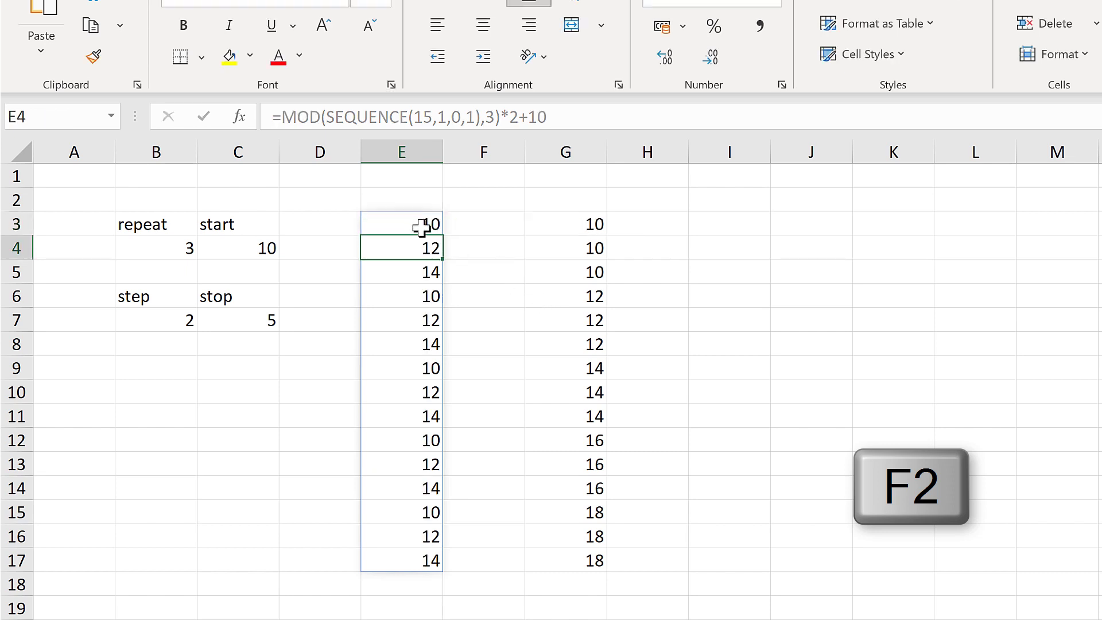
- Replace the hard-coded 15 rows in the E3 SEQUENCE with B4*C7, the repeat count times the stop value
{"action": "left_click", "coordinate": [418, 222]}
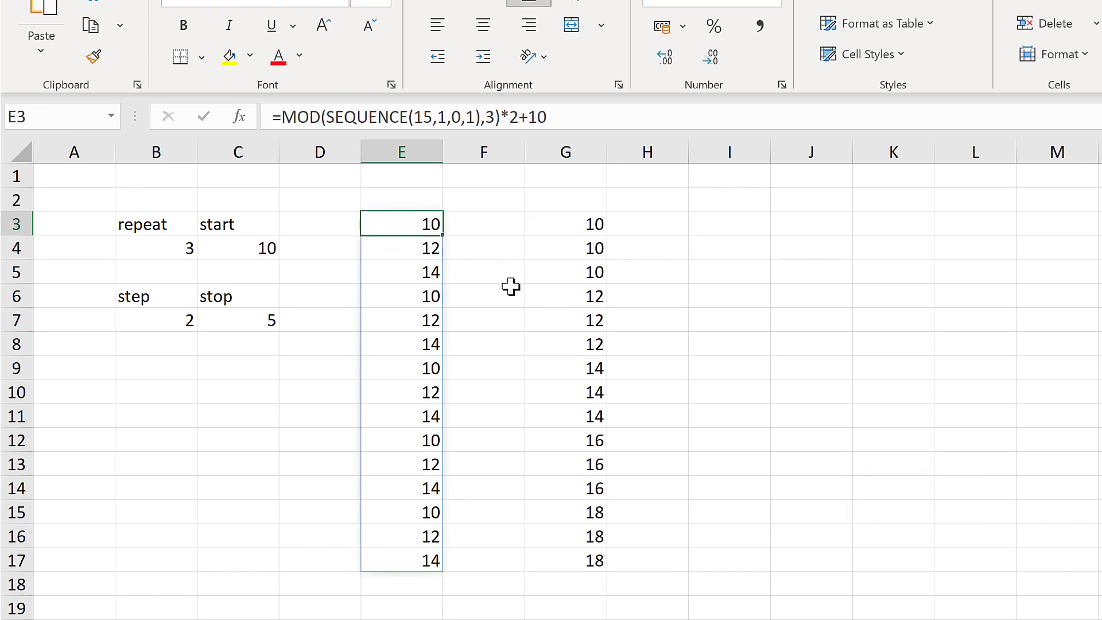
{"action": "left_click", "coordinate": [558, 114]}
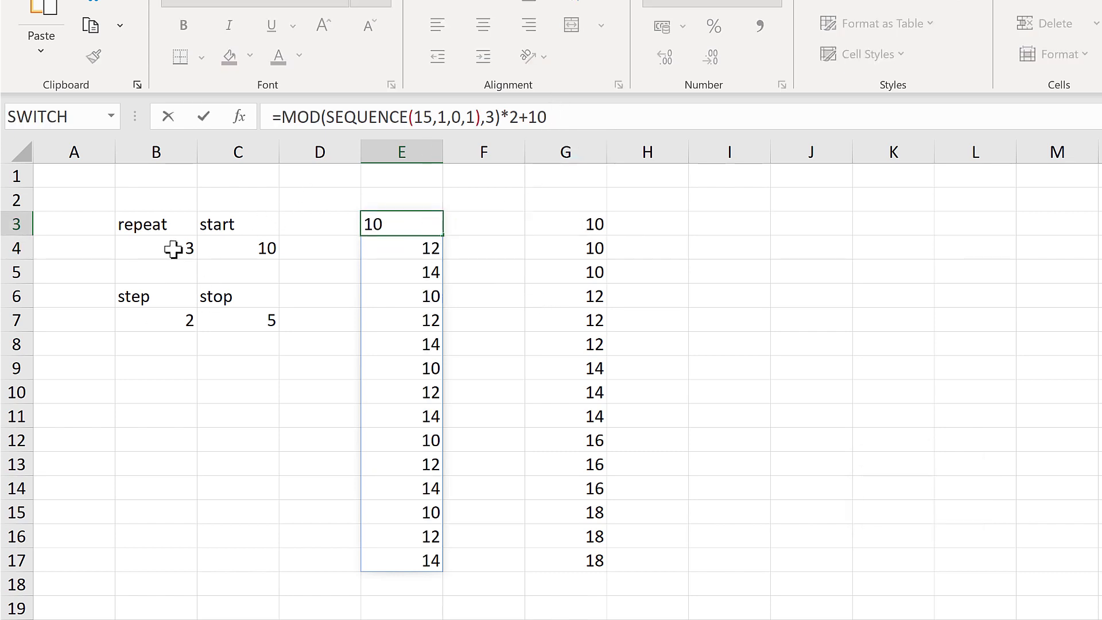
{"action": "left_click", "coordinate": [432, 117]}
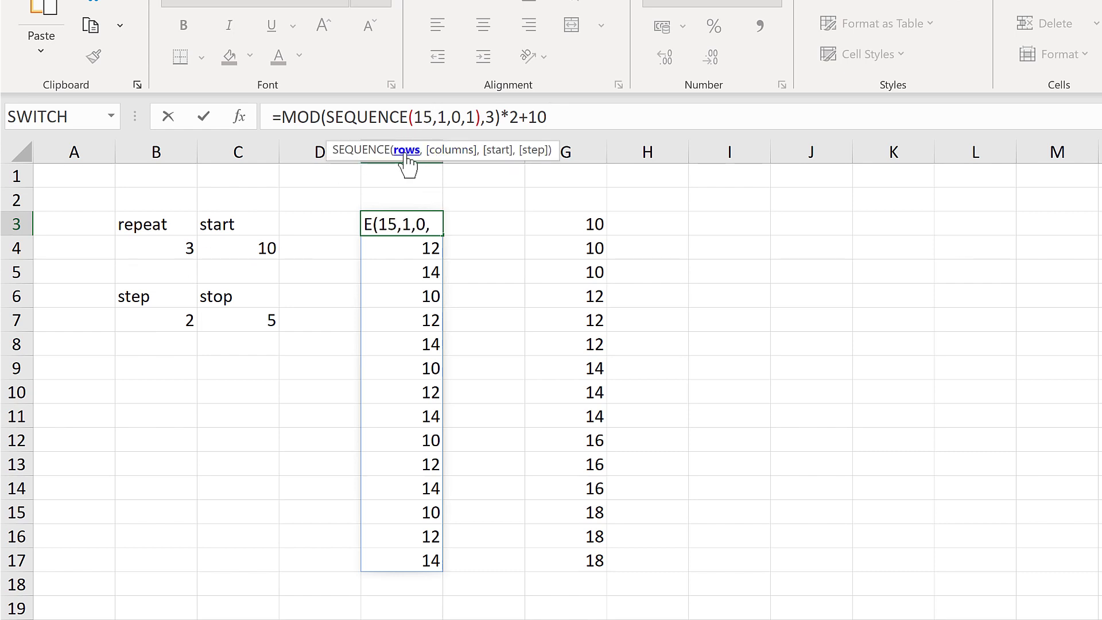
{"action": "key", "text": "BackSpace"}
{"action": "key", "text": "BackSpace"}
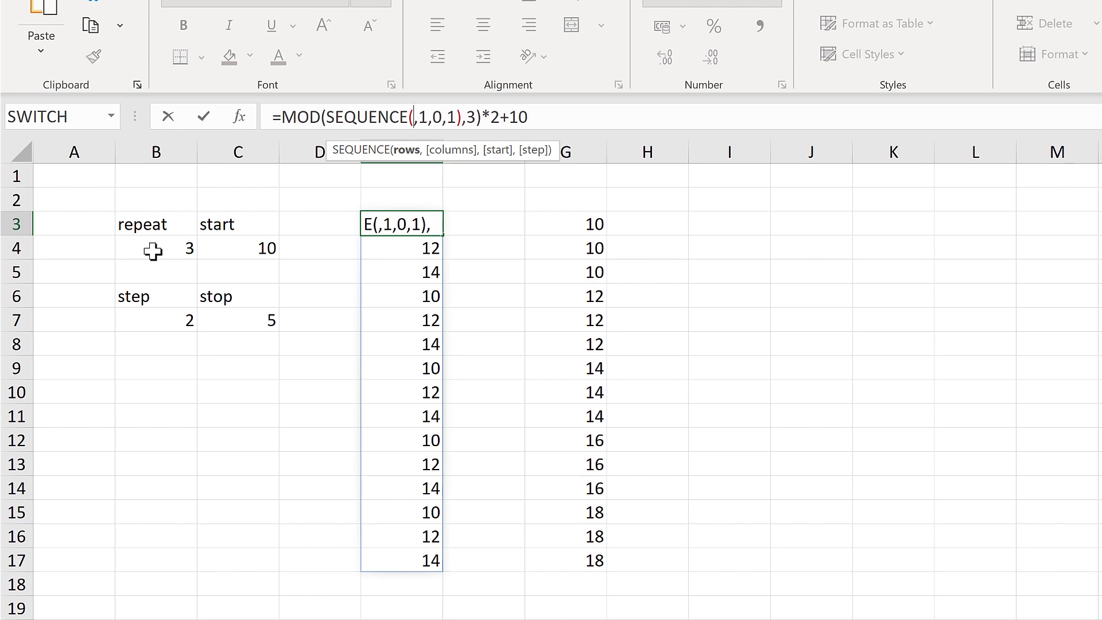
{"action": "left_click", "coordinate": [152, 251]}
{"action": "type", "text": "*"}
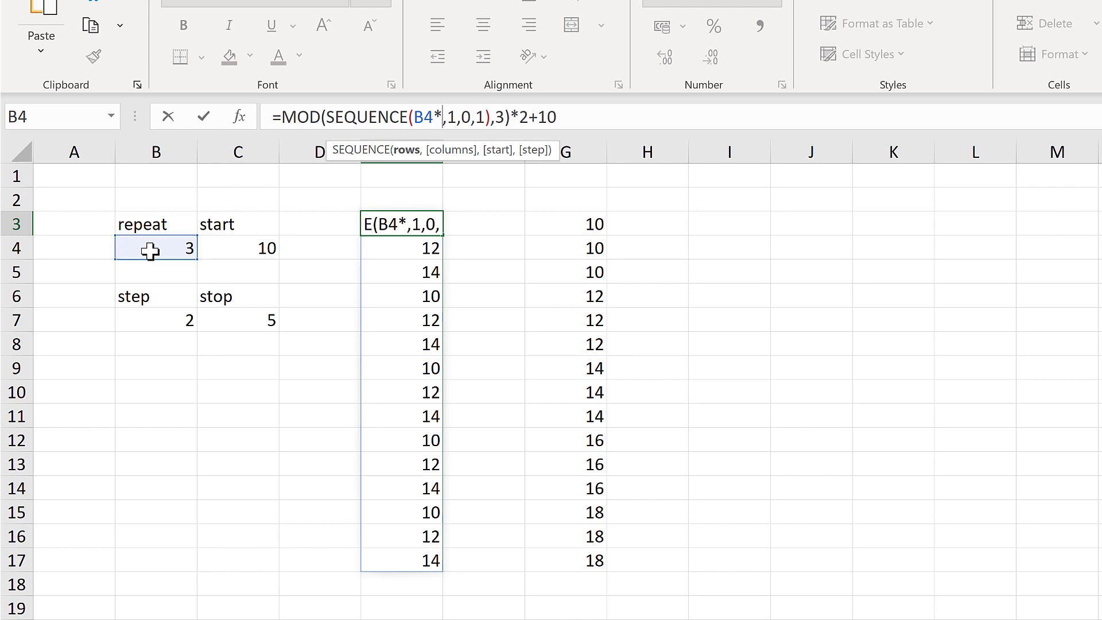
{"action": "left_click", "coordinate": [252, 318]}
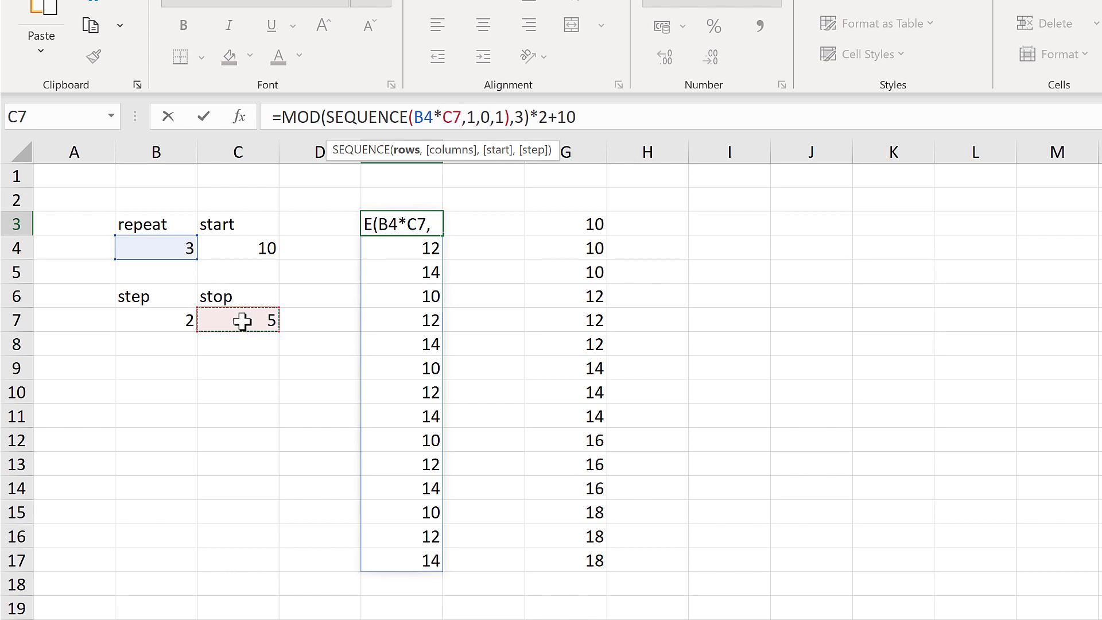
- Replace the MOD divisor 3 in E3 with the repeat cell B4 and the multiplier 2 with the step cell B7
{"action": "left_click", "coordinate": [524, 118]}
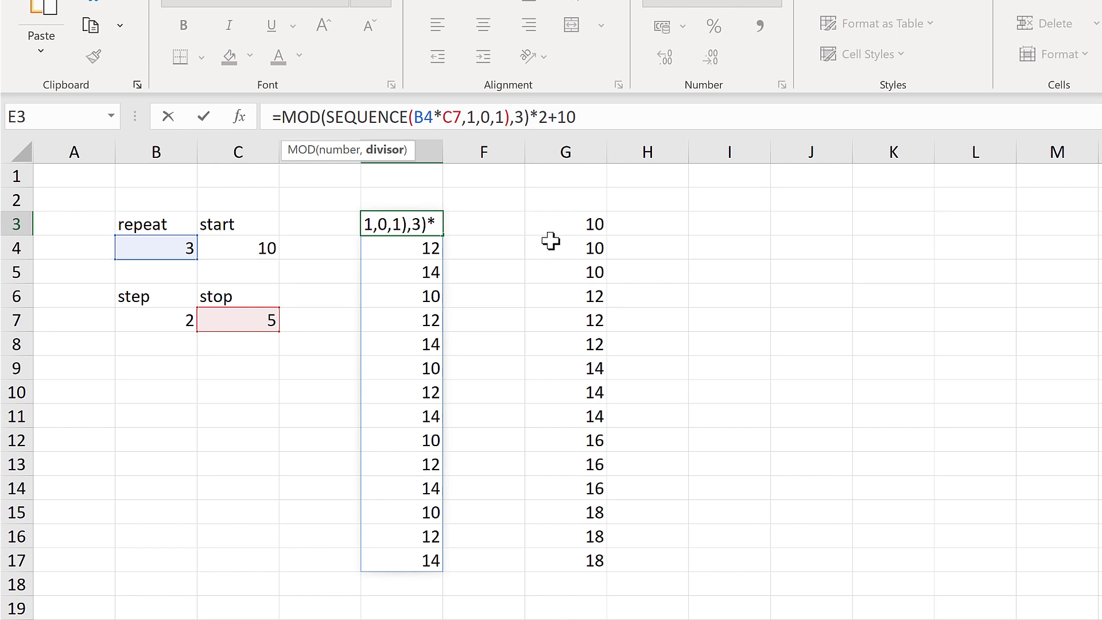
{"action": "key", "text": "BackSpace"}
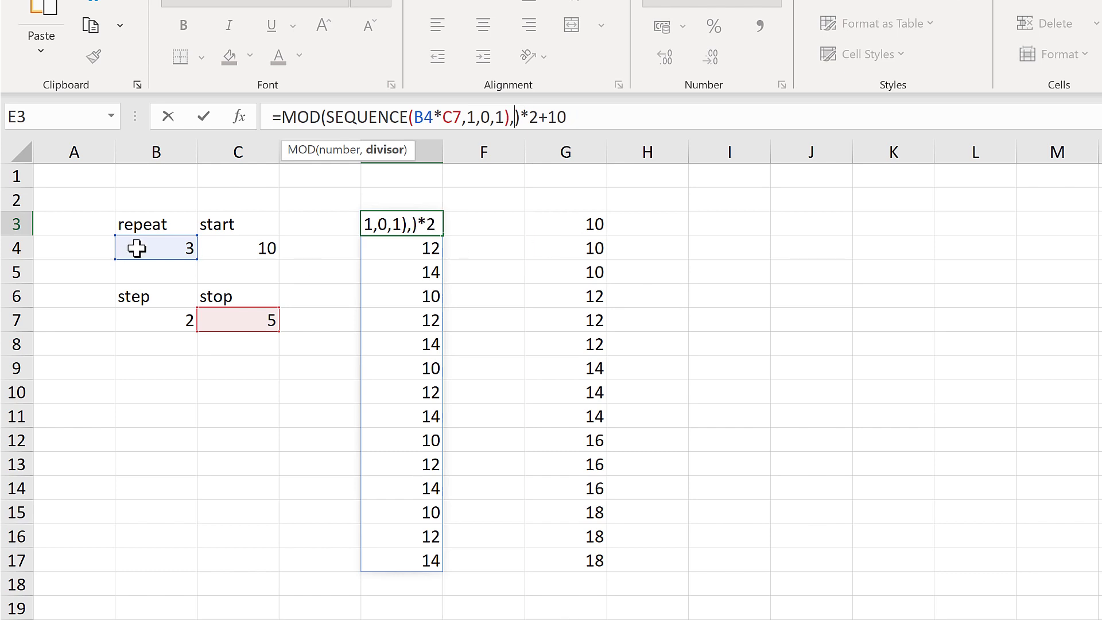
{"action": "left_click", "coordinate": [136, 248]}
{"action": "left_click", "coordinate": [562, 117]}
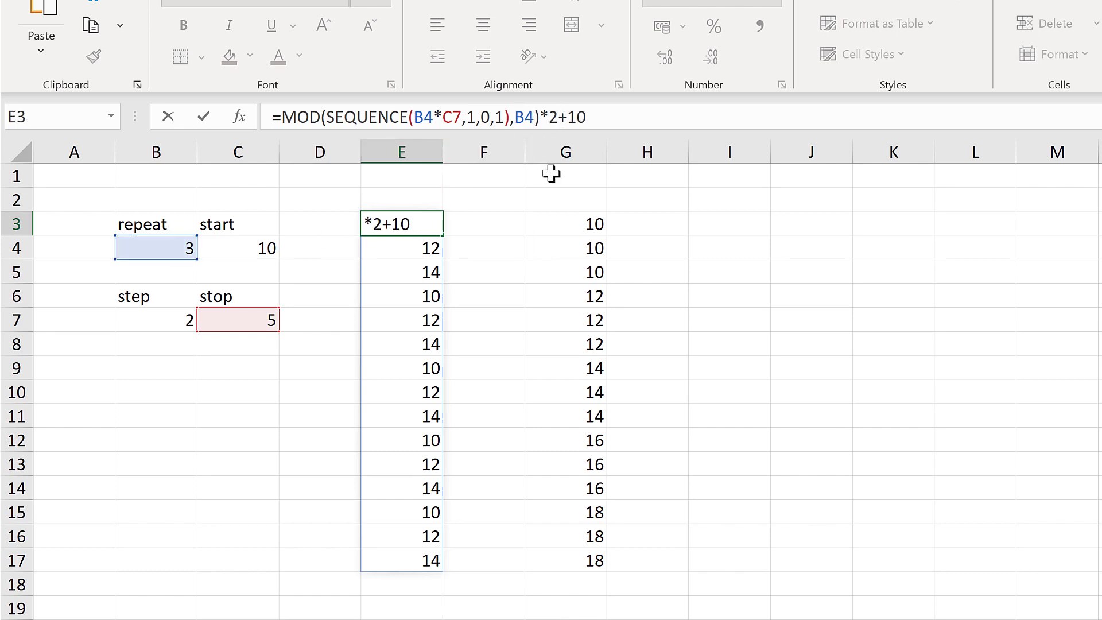
{"action": "key", "text": "BackSpace"}
{"action": "left_click", "coordinate": [157, 325]}
- Replace the added 10 with the start cell C4 and commit the formula =MOD(SEQUENCE(B4*C7,1,0,1),B4)*B7+C4 in E3
{"action": "left_click", "coordinate": [654, 117]}
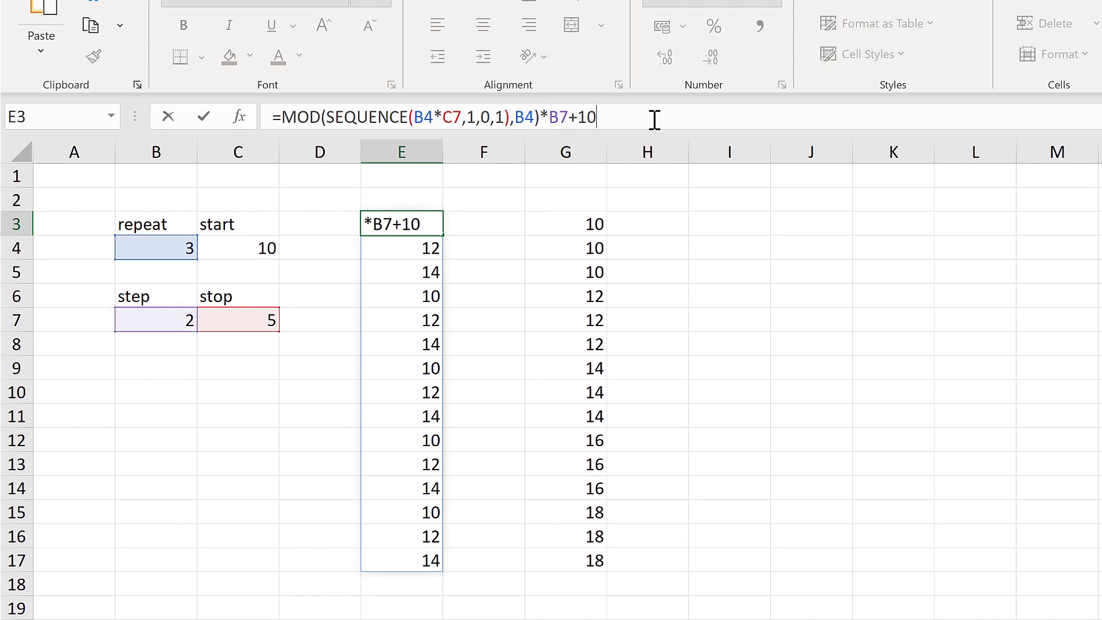
{"action": "key", "text": "BackSpace"}
{"action": "key", "text": "BackSpace"}
{"action": "left_click", "coordinate": [264, 246]}
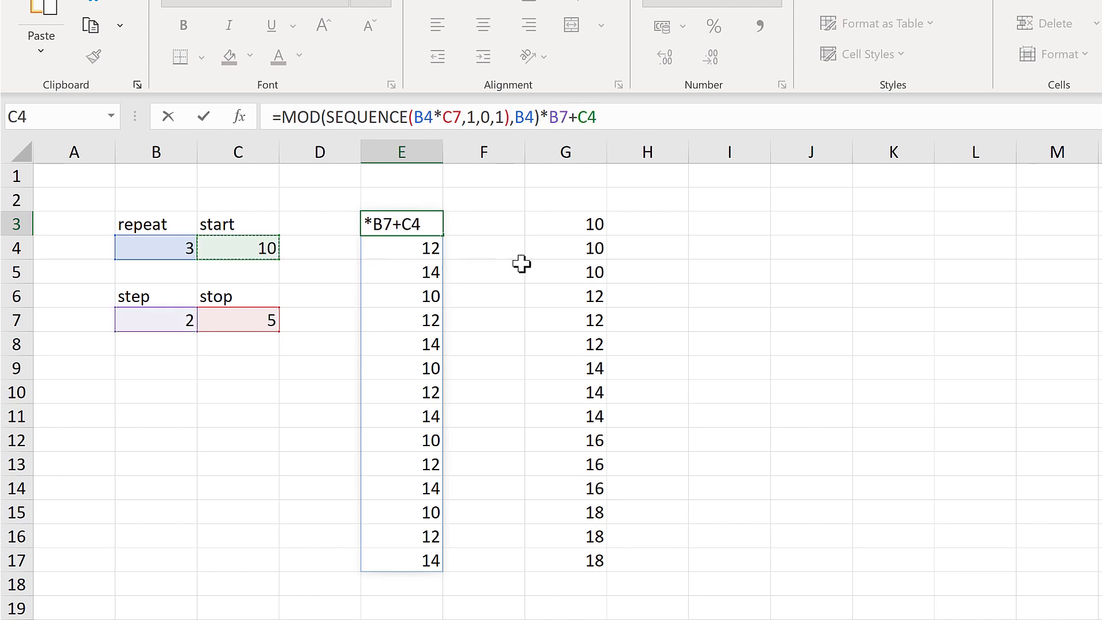
{"action": "key", "text": "Return"}
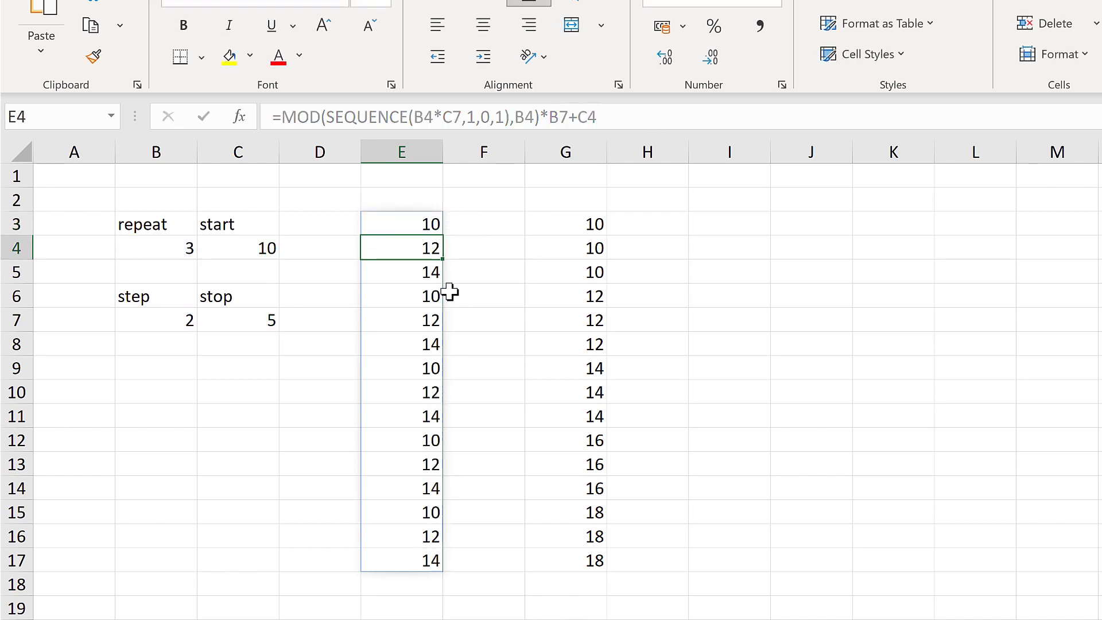
- Set the input cells to repeat 1, start 1, step 1 and stop 10 to test both sequences
{"action": "left_click", "coordinate": [153, 249]}
{"action": "type", "text": "1"}
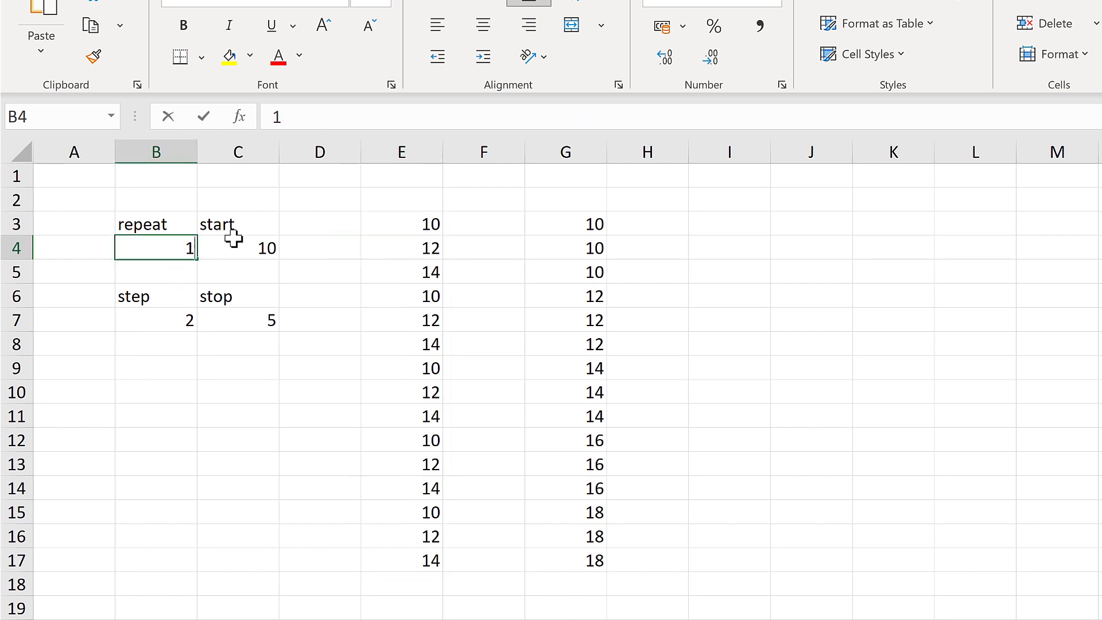
{"action": "left_click", "coordinate": [236, 247]}
{"action": "type", "text": "1"}
{"action": "left_click", "coordinate": [167, 322]}
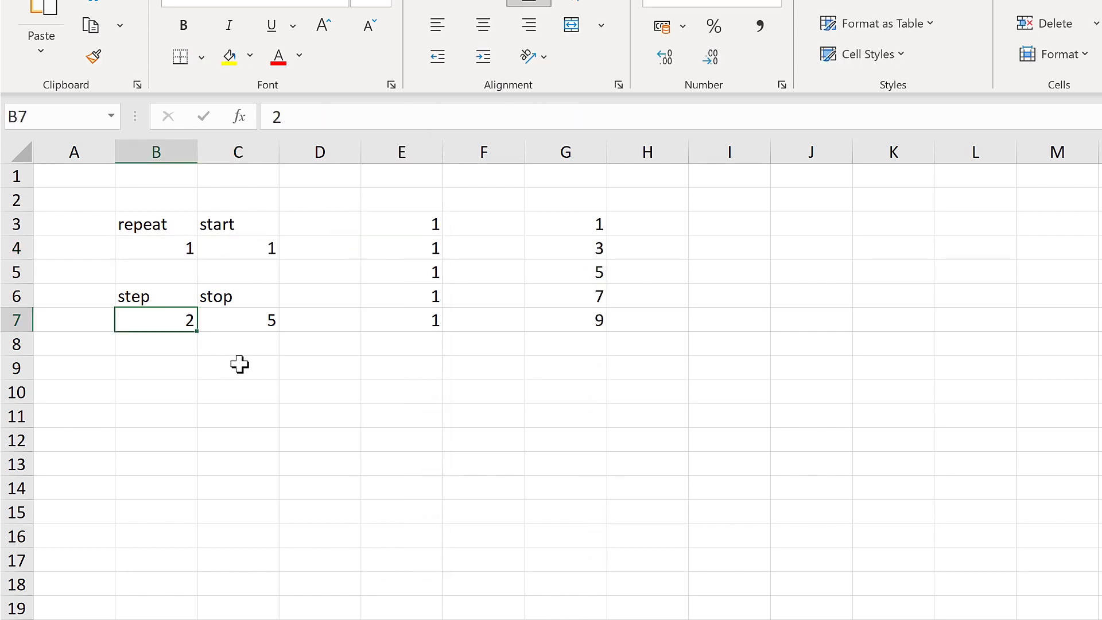
{"action": "type", "text": "1"}
{"action": "left_click", "coordinate": [251, 319]}
{"action": "type", "text": "1"}
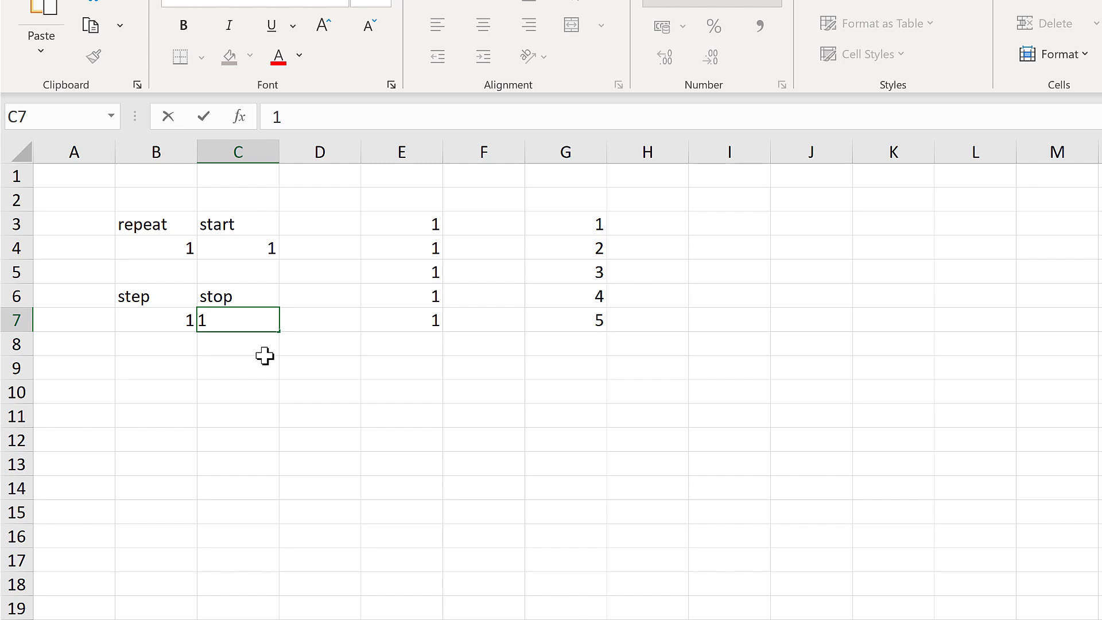
{"action": "type", "text": "0"}
{"action": "key", "text": "Return"}
- Test the repeat value in B4 with 2 and then 3
{"action": "left_click", "coordinate": [178, 254]}
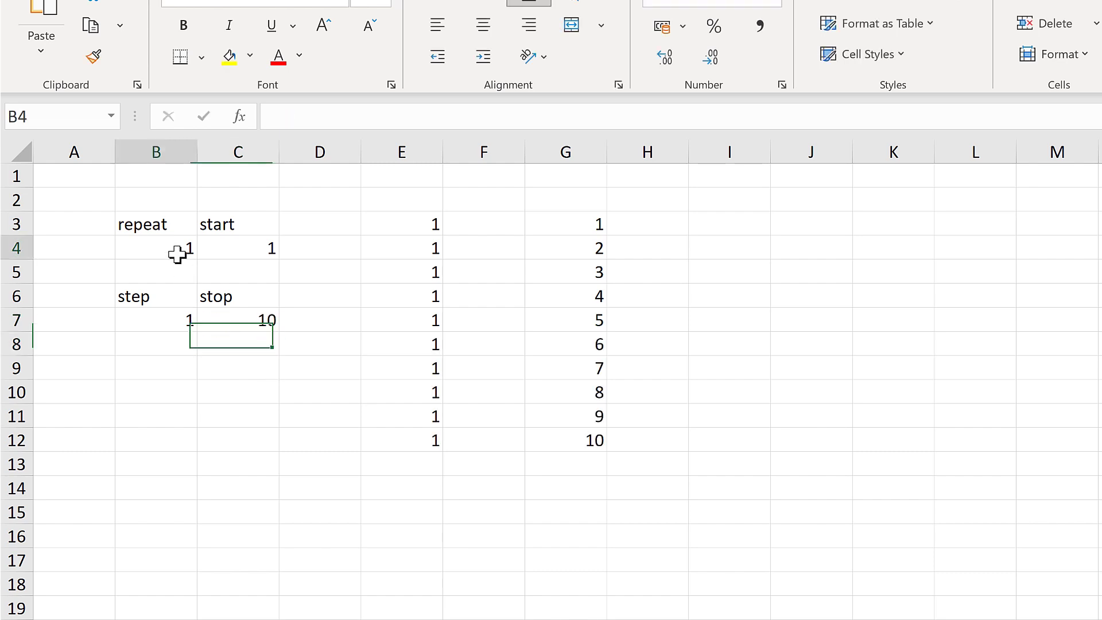
{"action": "type", "text": "2"}
{"action": "key", "text": "Return"}
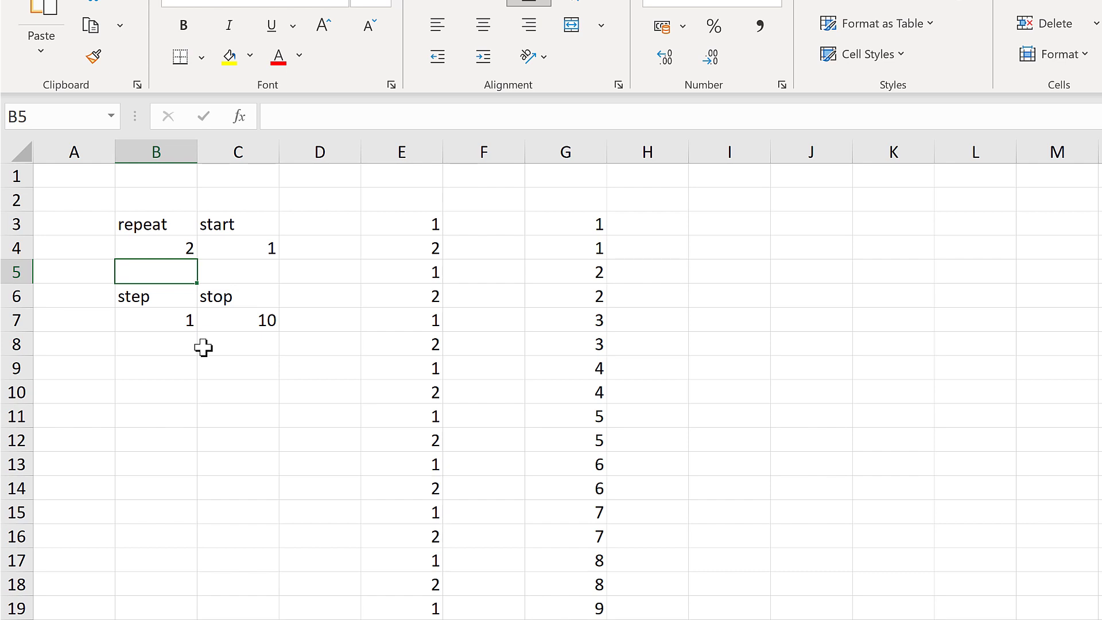
{"action": "left_click", "coordinate": [156, 246]}
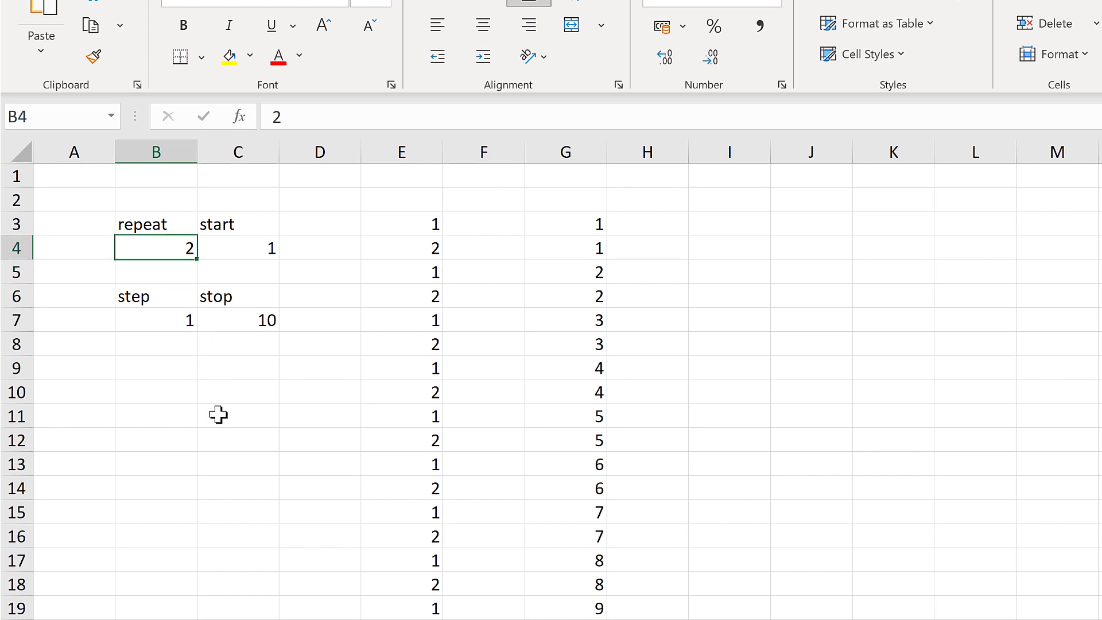
{"action": "type", "text": "3"}
{"action": "key", "text": "Return"}
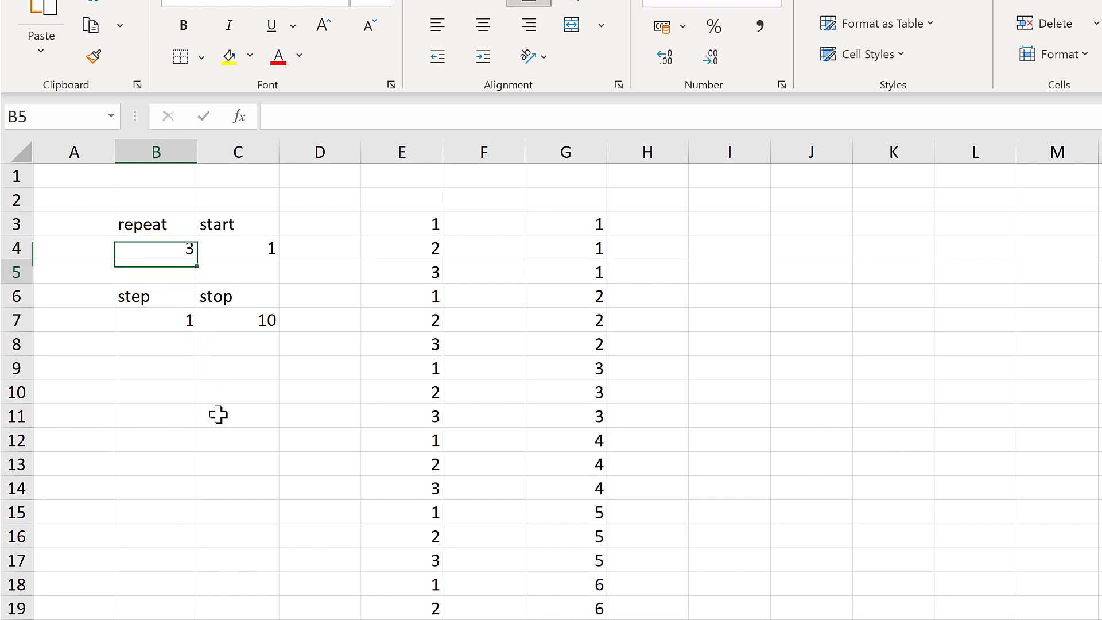
- Test the start value in C4 with 2 and then 3
{"action": "key", "text": "Up"}
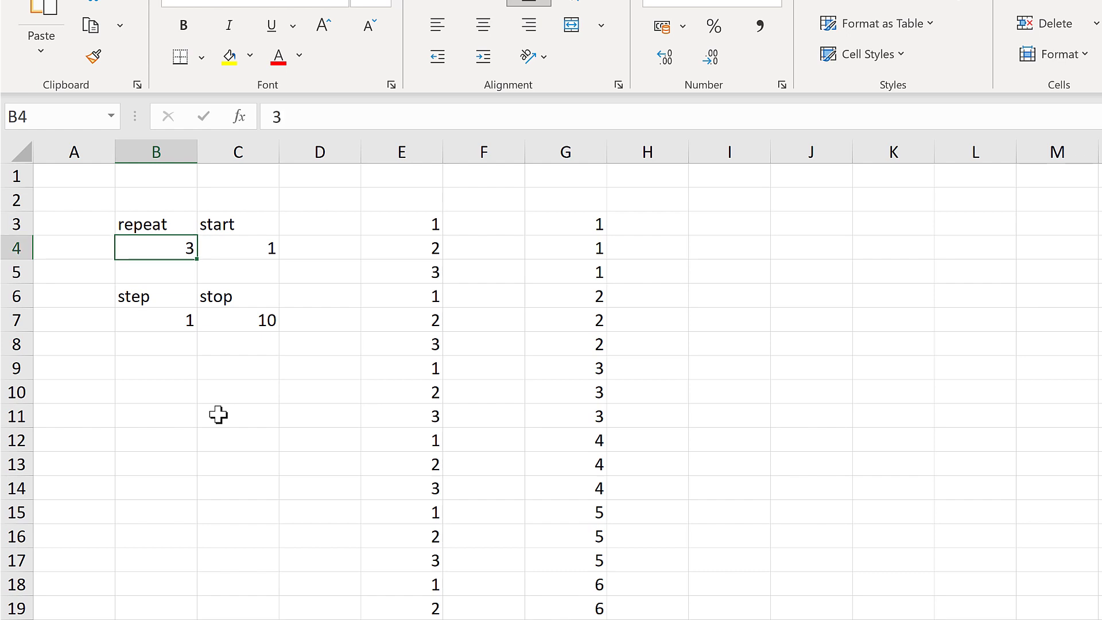
{"action": "key", "text": "Right"}
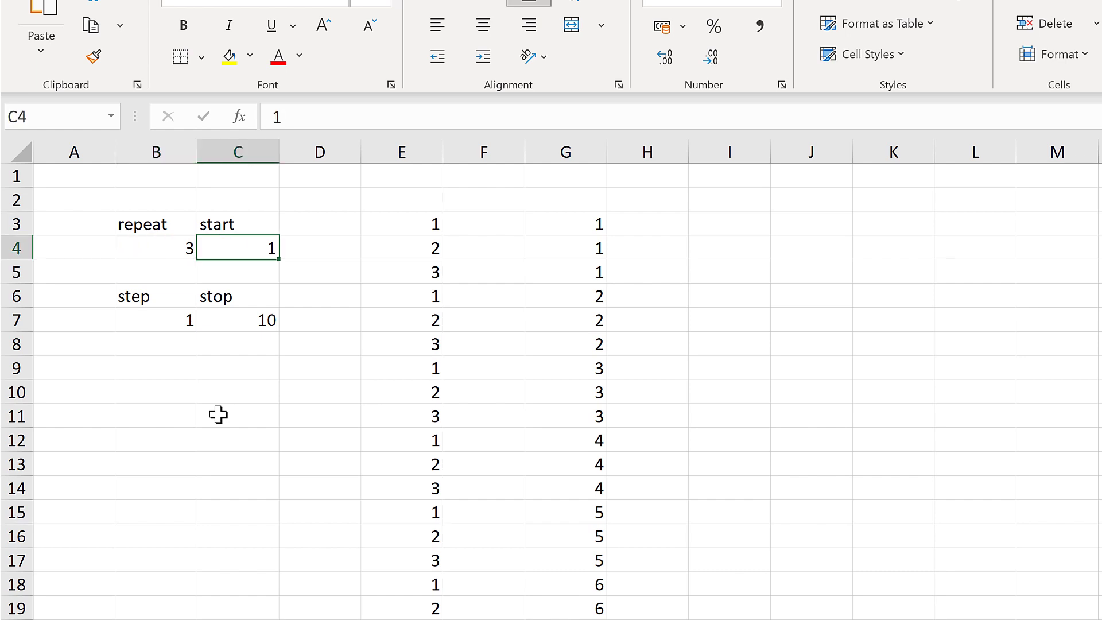
{"action": "type", "text": "2"}
{"action": "key", "text": "Return"}
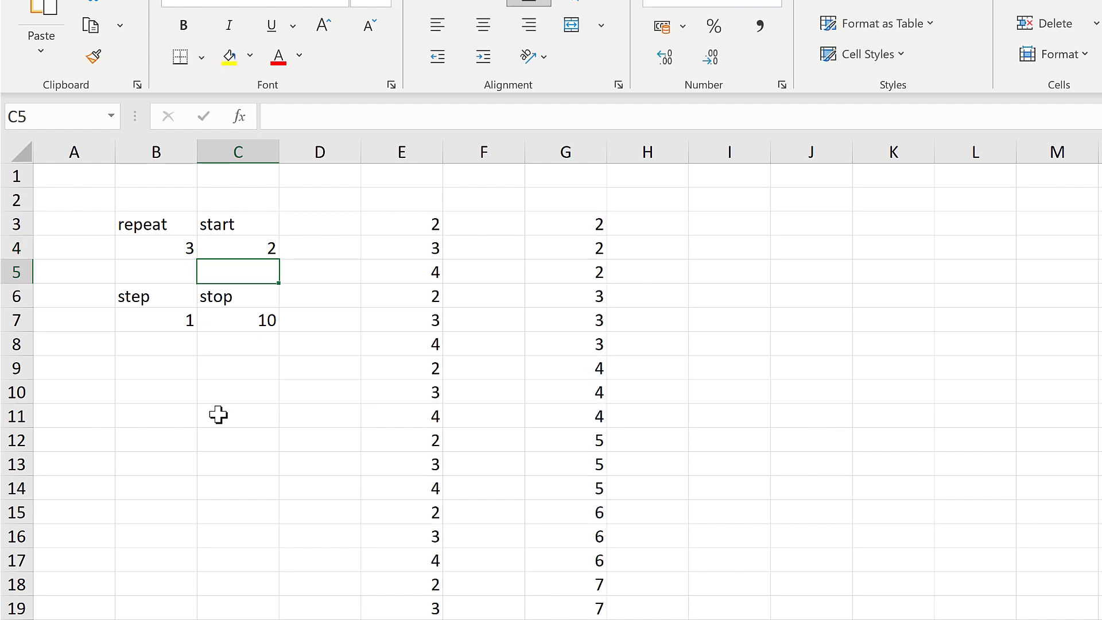
{"action": "key", "text": "Up"}
{"action": "type", "text": "3"}
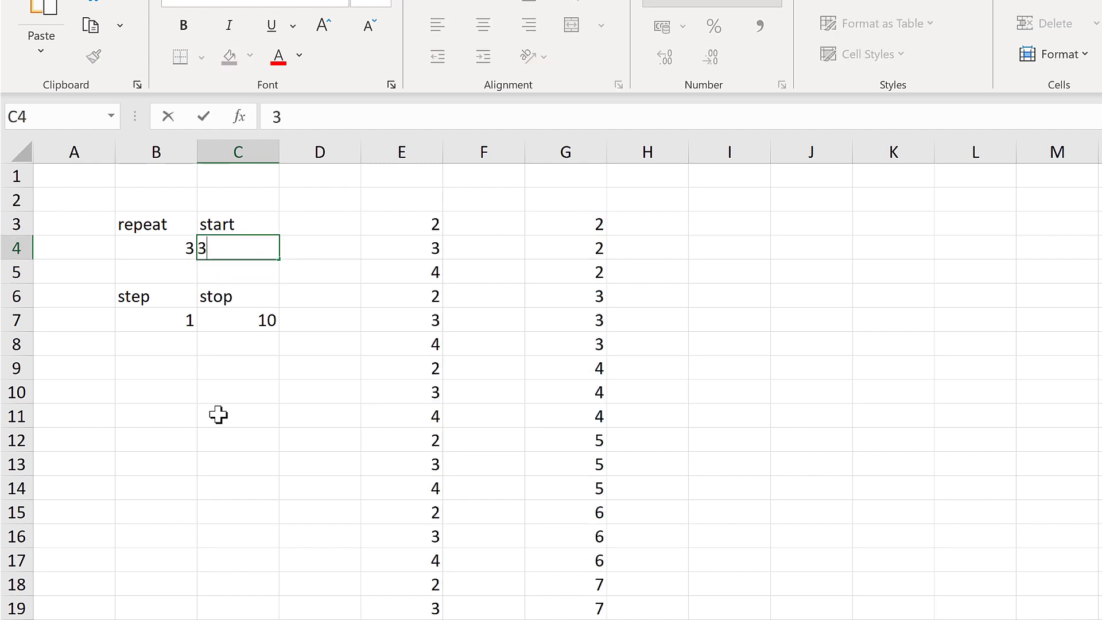
{"action": "key", "text": "Return"}
{"action": "key", "text": "Up"}
{"action": "key", "text": "Return"}
- Test the step value in B7 with 2 and then 3
{"action": "key", "text": "Down"}
{"action": "key", "text": "Down"}
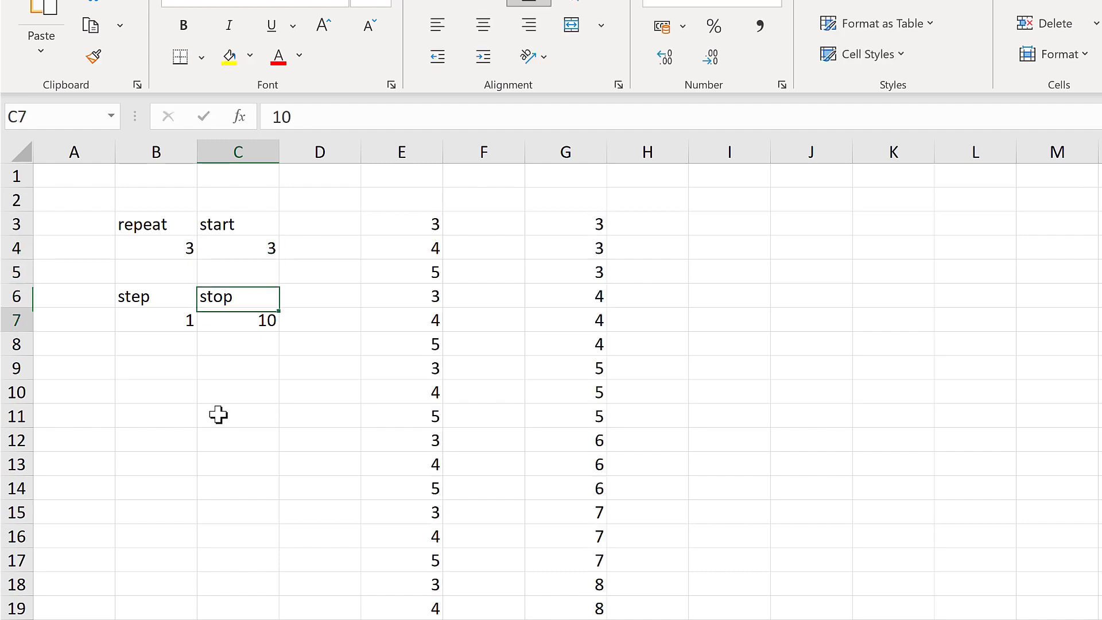
{"action": "key", "text": "Left"}
{"action": "type", "text": "2"}
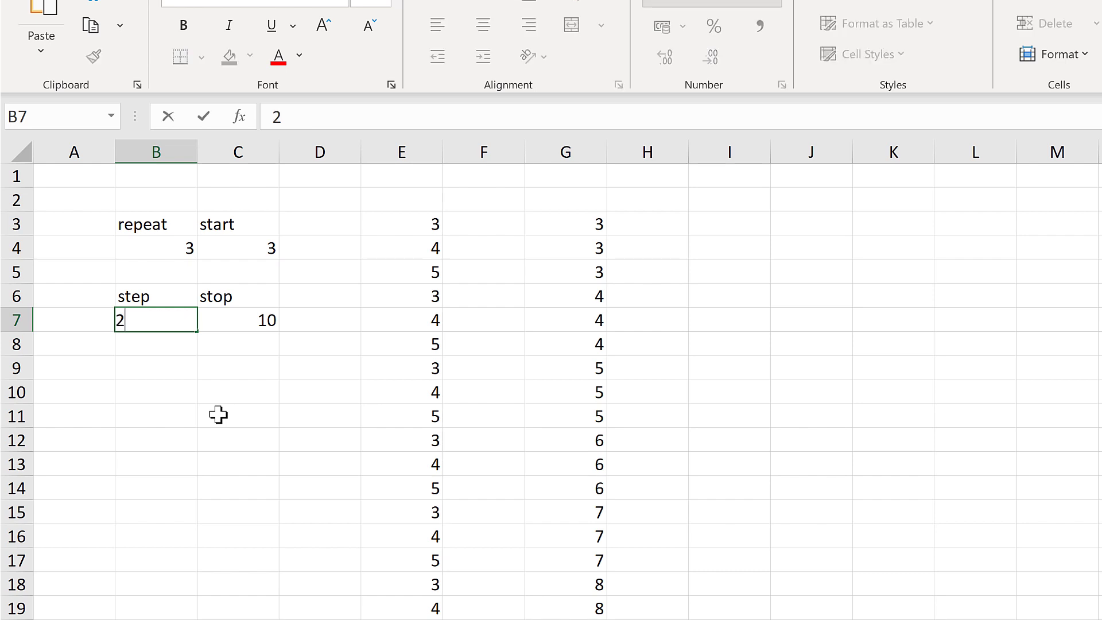
{"action": "key", "text": "Return"}
{"action": "key", "text": "Up"}
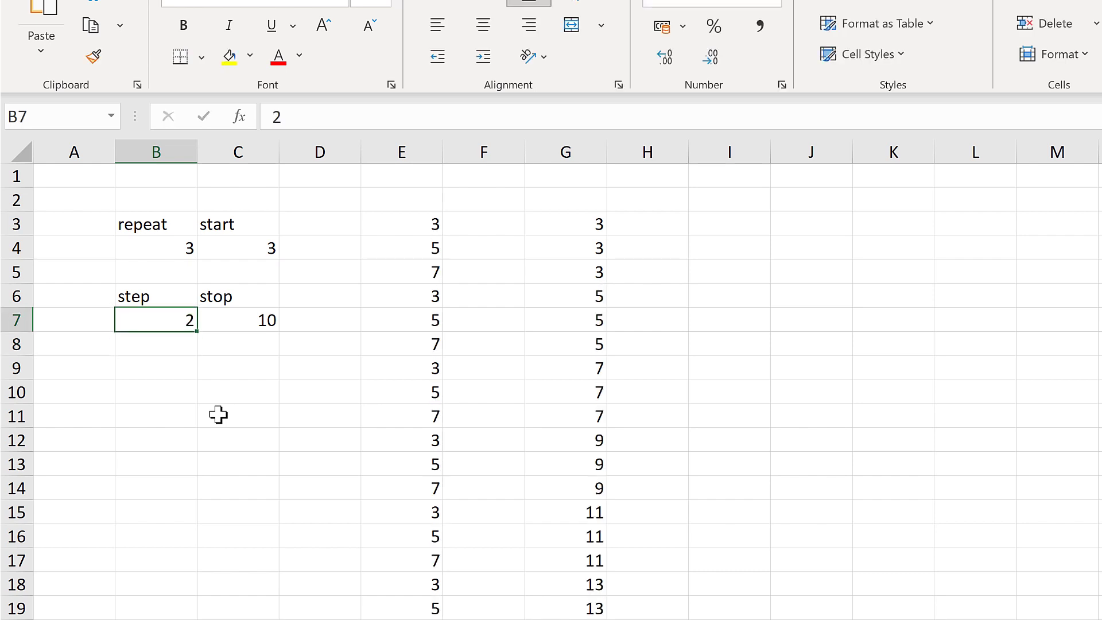
{"action": "type", "text": "2"}
{"action": "key", "text": "BackSpace"}
{"action": "type", "text": "3"}
{"action": "key", "text": "Return"}
{"action": "key", "text": "Up"}
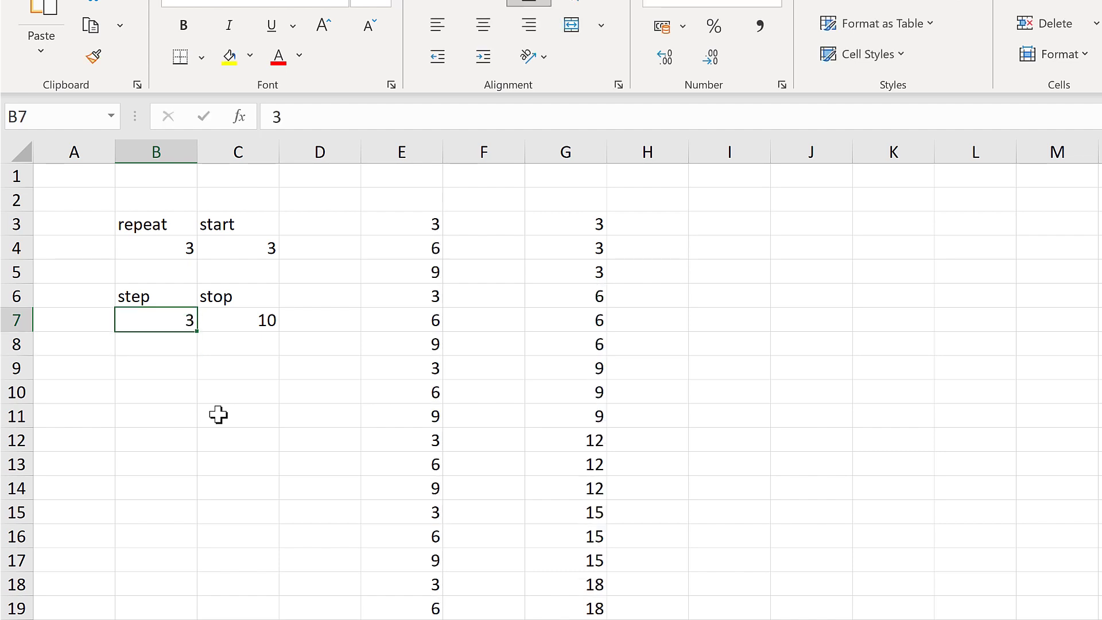
- Test the stop value in C7 with 2 and then 3, checking the repeated groups in column E
{"action": "key", "text": "Right"}
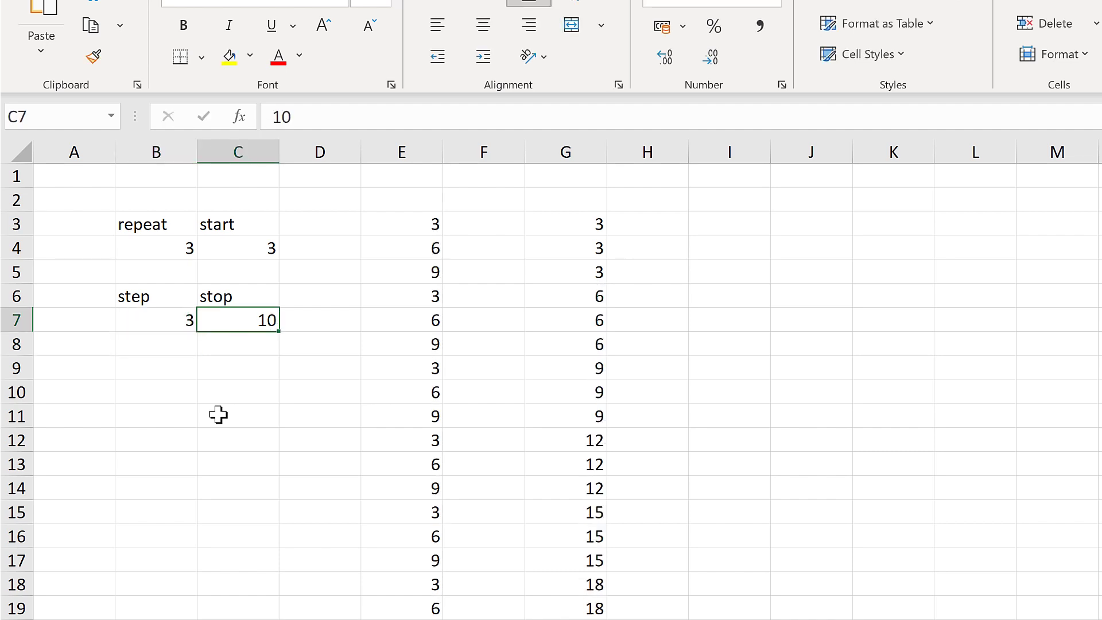
{"action": "type", "text": "2"}
{"action": "key", "text": "Return"}
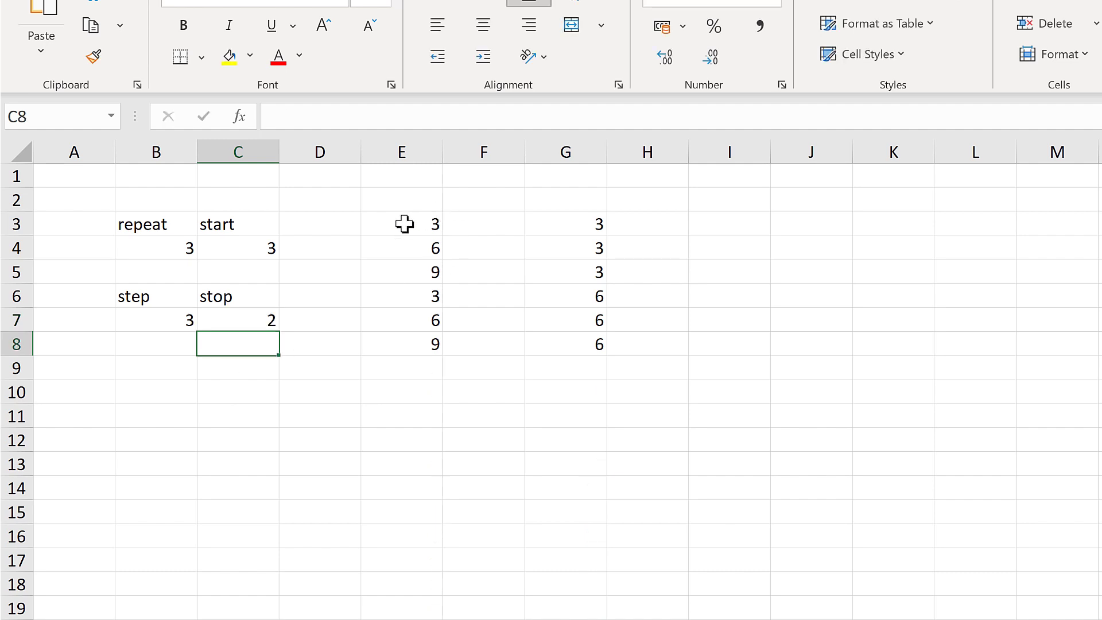
{"action": "left_click_drag", "start_coordinate": [405, 224], "coordinate": [410, 341]}
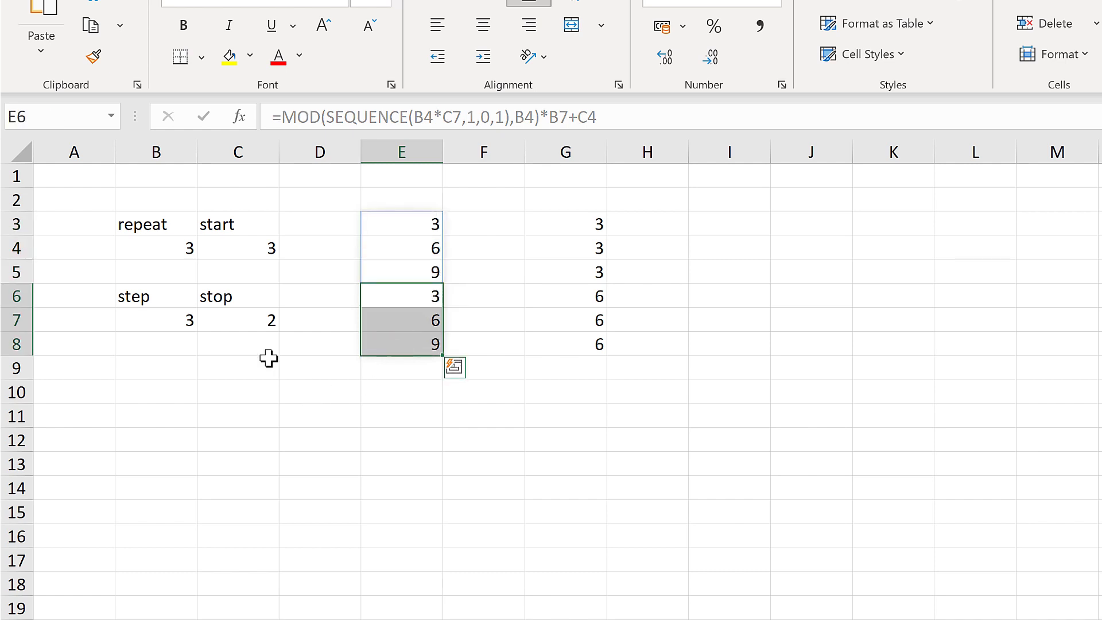
{"action": "left_click", "coordinate": [246, 325]}
{"action": "type", "text": "3"}
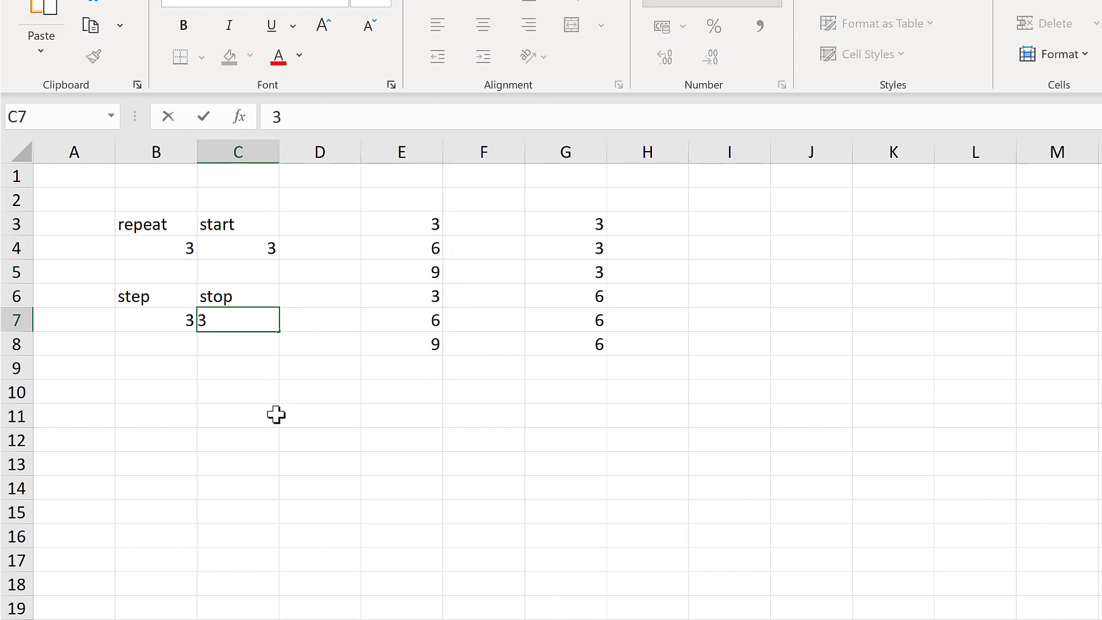
{"action": "key", "text": "Return"}
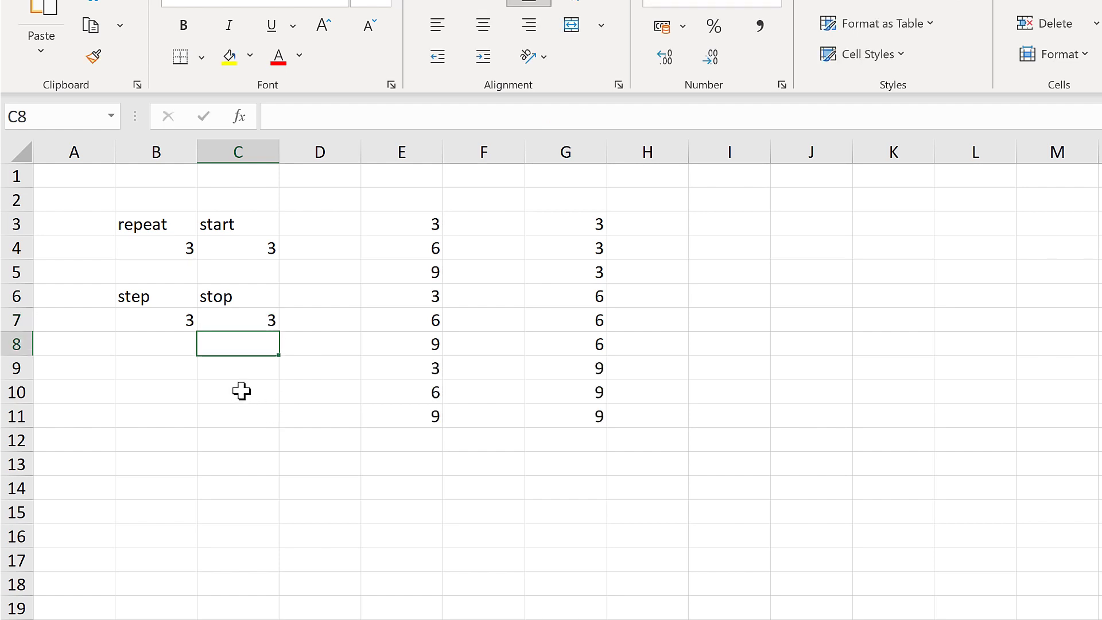
- Set the step in B7 and the start in C4 to 1, and view the formulas in E3 and G3
{"action": "left_click", "coordinate": [241, 391]}
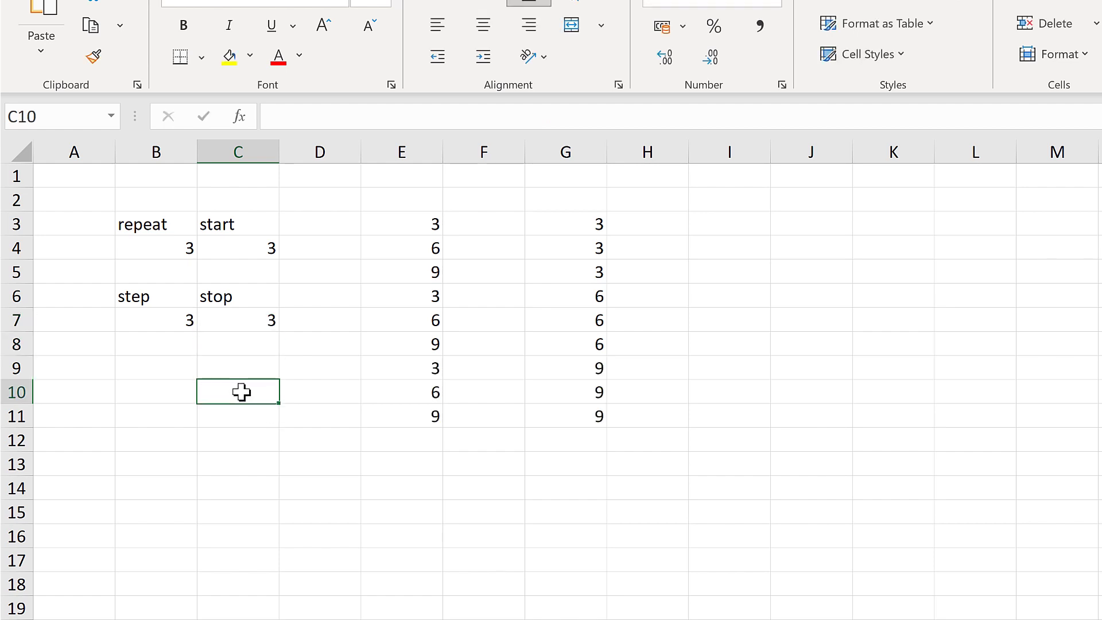
{"action": "left_click", "coordinate": [183, 325]}
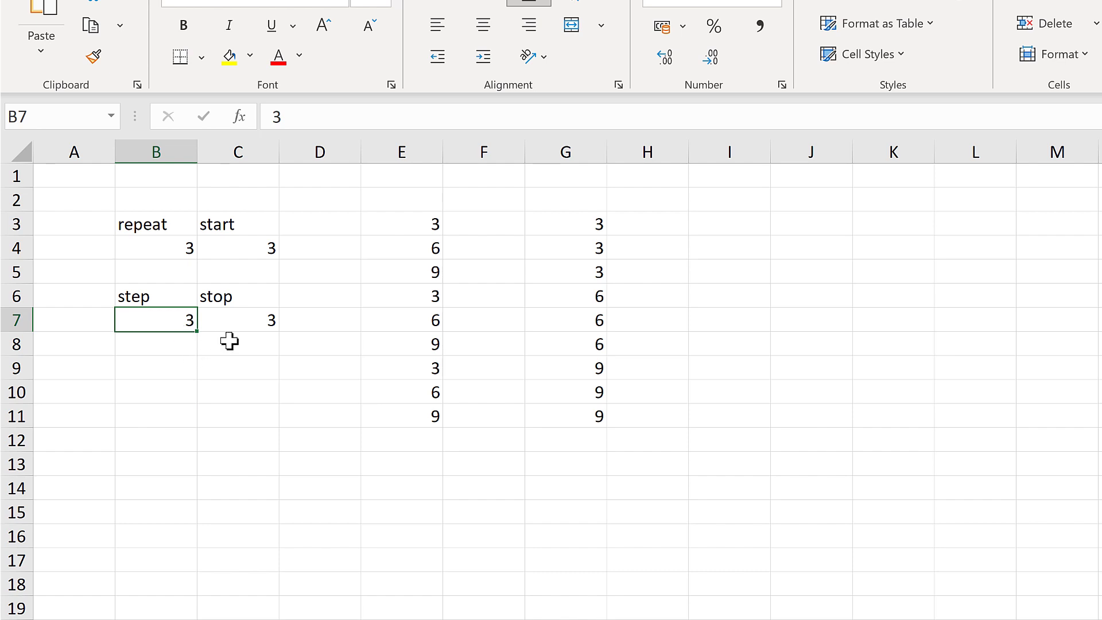
{"action": "type", "text": "1"}
{"action": "left_click", "coordinate": [247, 253]}
{"action": "type", "text": "1"}
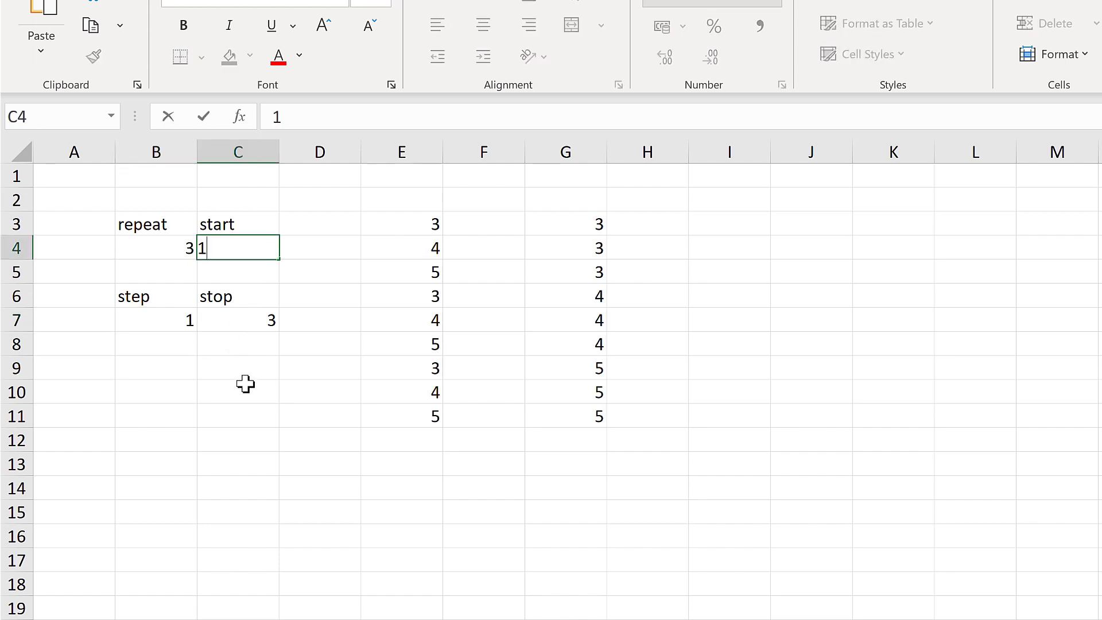
{"action": "left_click", "coordinate": [246, 384]}
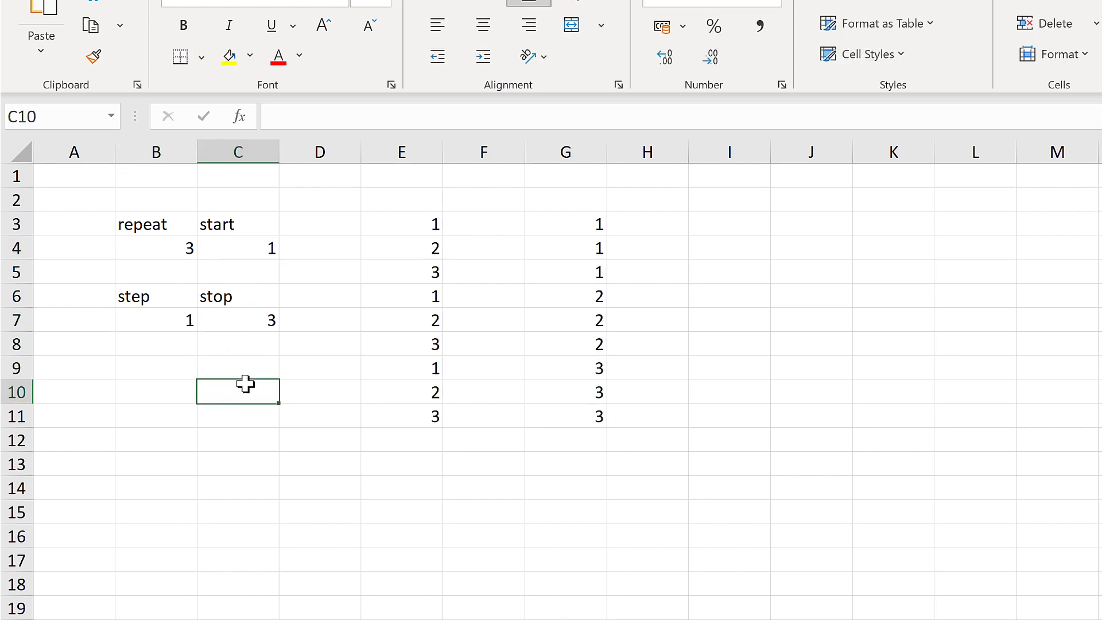
{"action": "left_click", "coordinate": [403, 224]}
{"action": "left_click", "coordinate": [541, 218]}
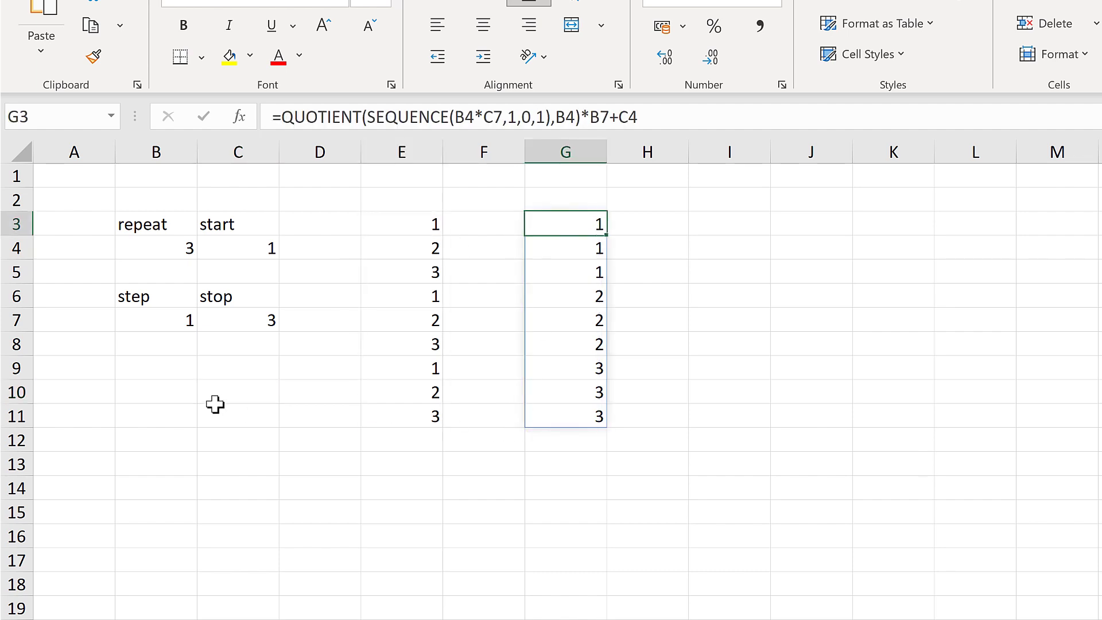
- Add a "type" label in B9 with the value 0 below it in B10
{"action": "left_click", "coordinate": [171, 369]}
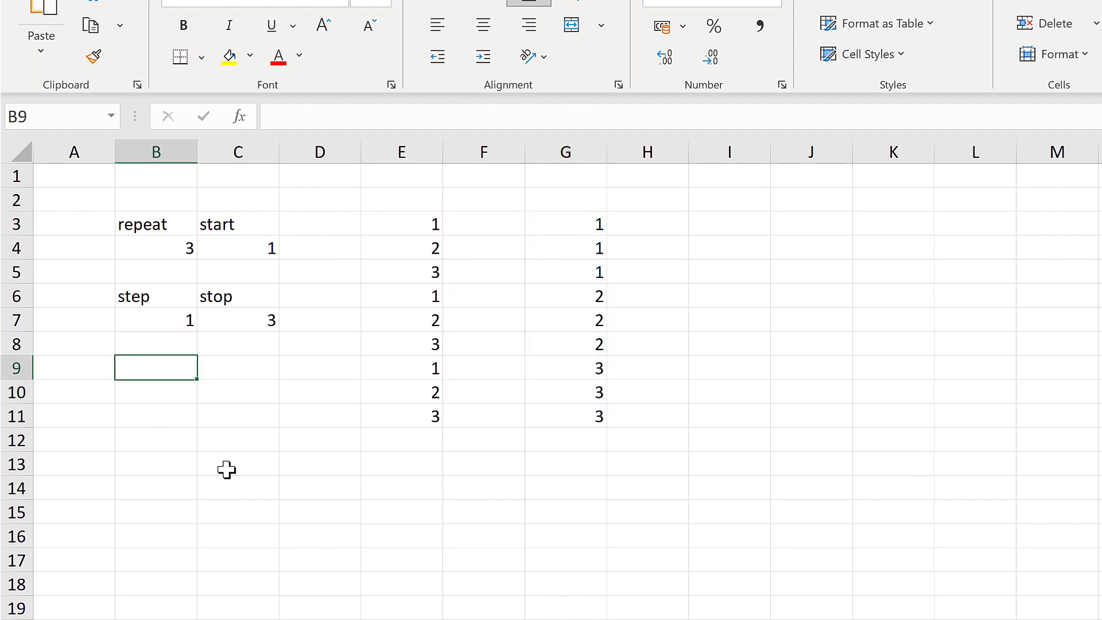
{"action": "type", "text": "type"}
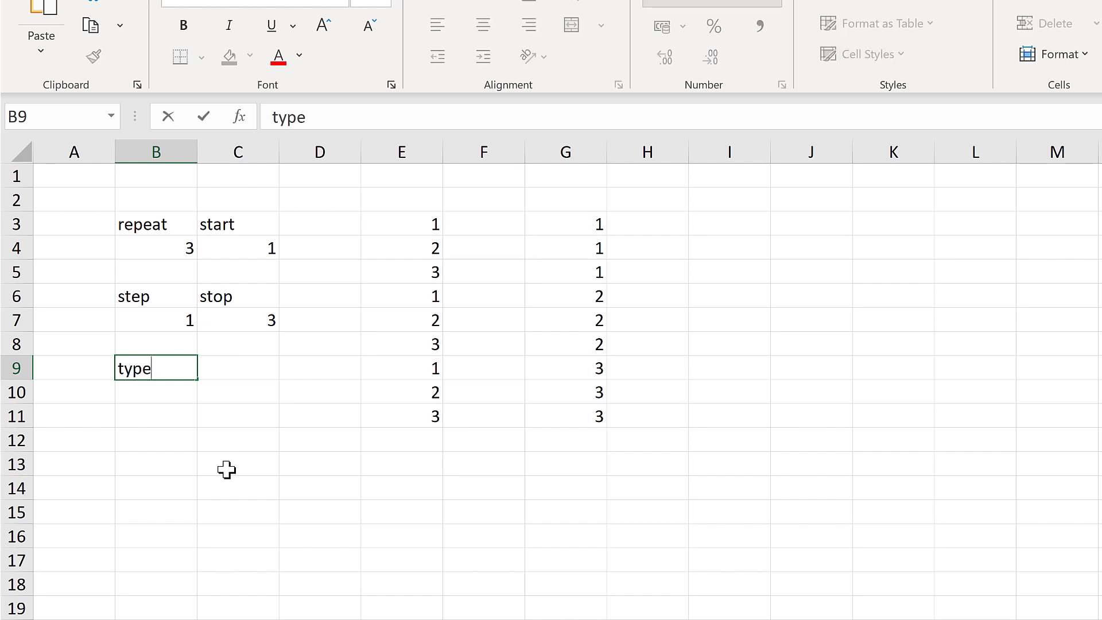
{"action": "key", "text": "Return"}
{"action": "type", "text": "0"}
{"action": "key", "text": "Return"}
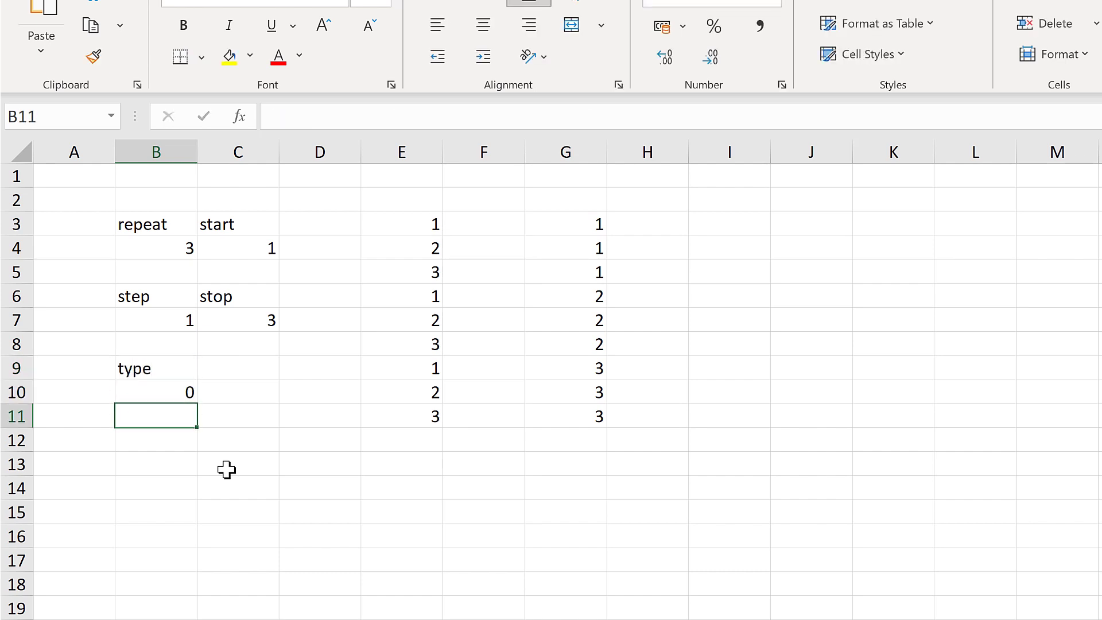
- Add a legend for the types: "0 = 1,2,3,1,2,3" in B13 and "1 = 1,1,1,2,2,2" in B14
{"action": "key", "text": "Return"}
{"action": "key", "text": "Return"}
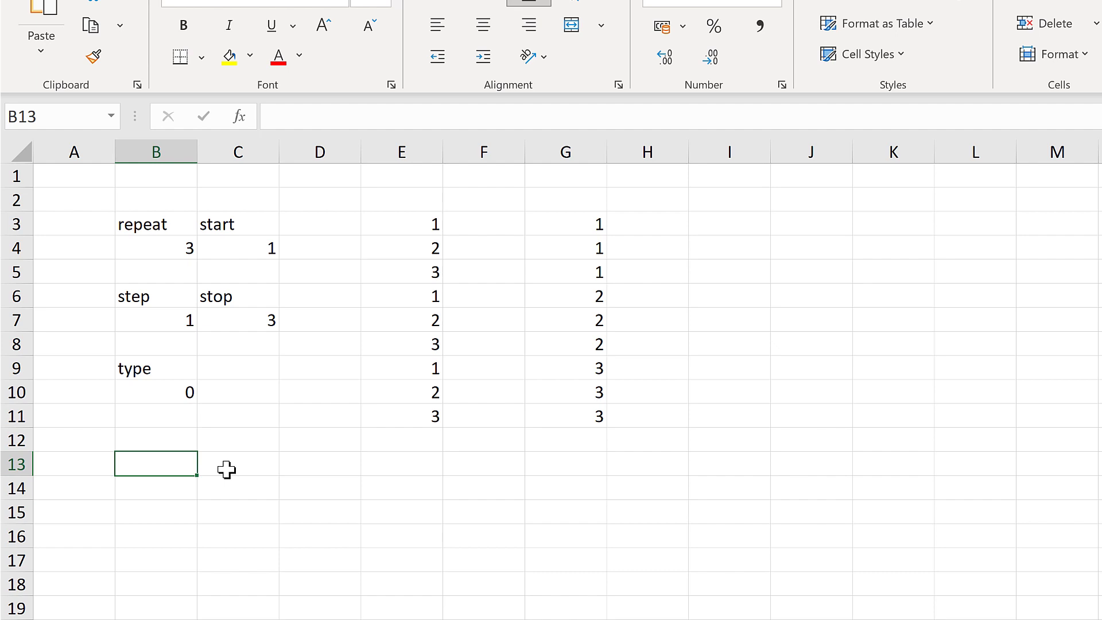
{"action": "type", "text": "0 = 1,2,3,1,2,3"}
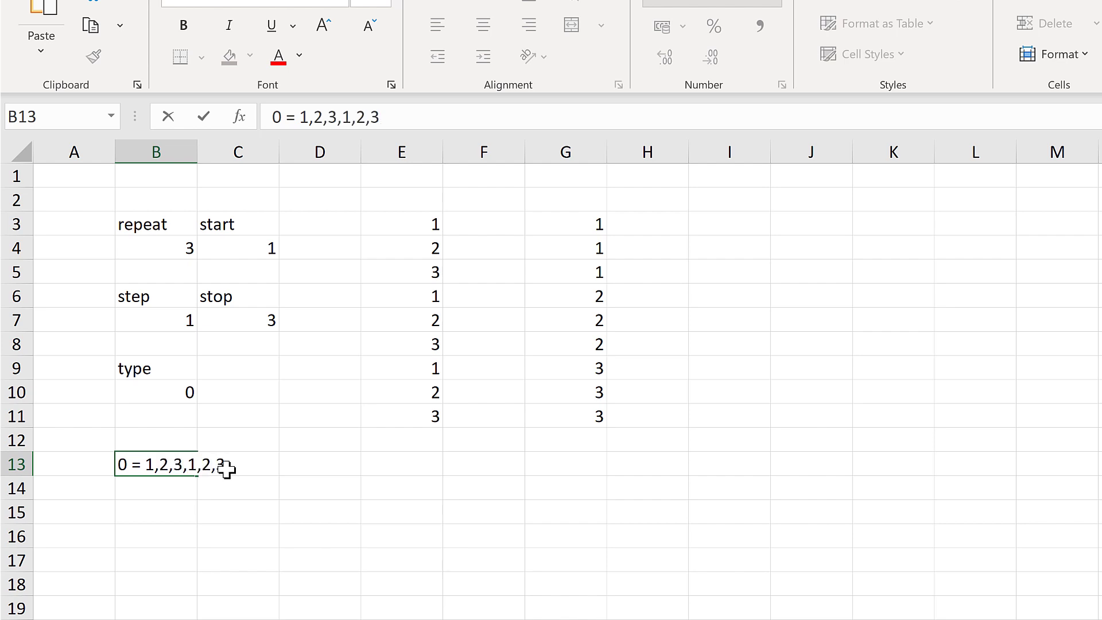
{"action": "key", "text": "Return"}
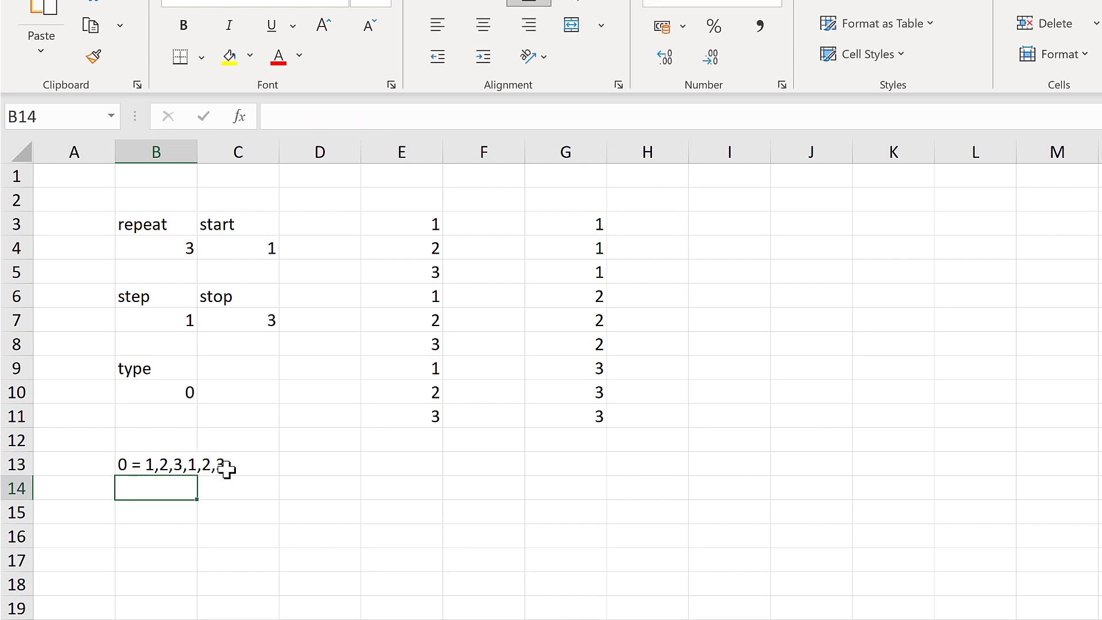
{"action": "type", "text": "1 = 1,1,"}
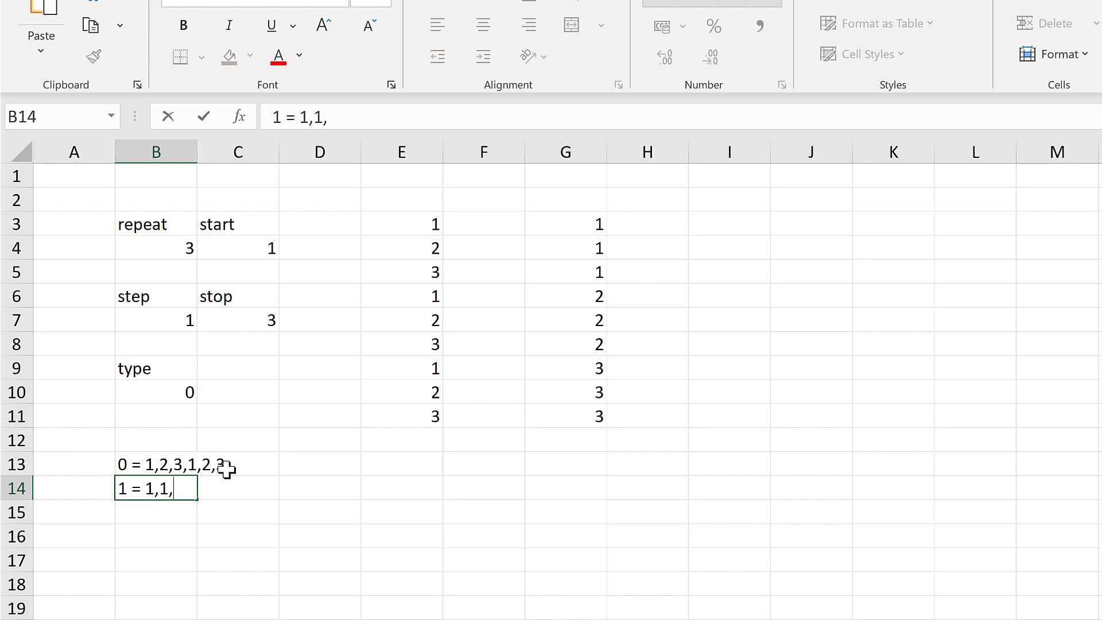
{"action": "type", "text": "2,2,2"}
{"action": "key", "text": "Return"}
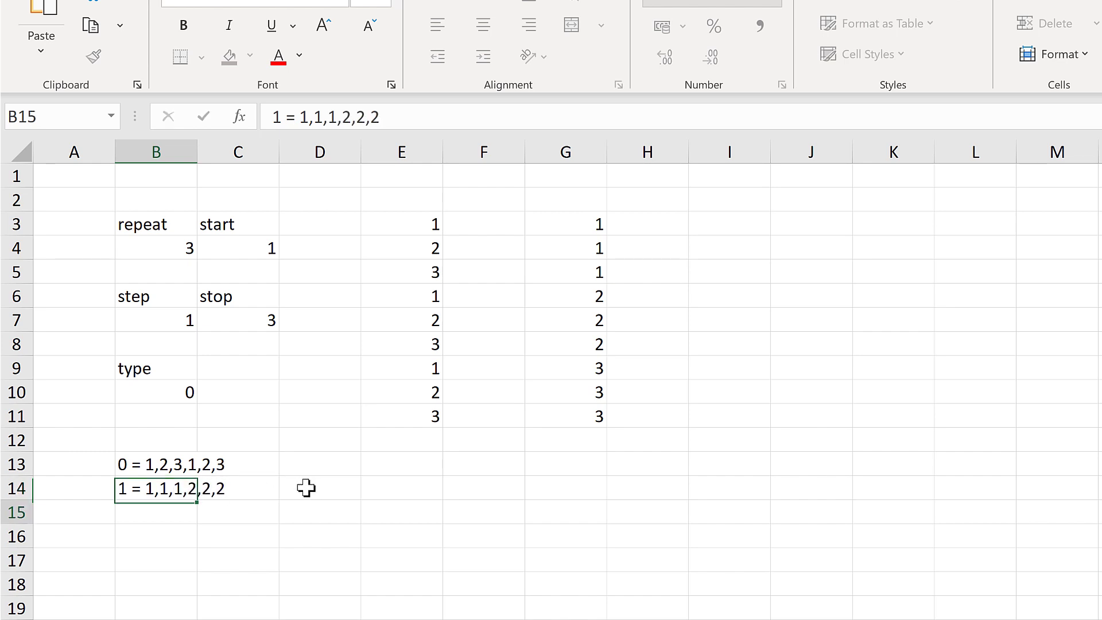
- Begin the formula =IF(B10=0, in I3 and store it as text by putting a space before the equals sign
{"action": "left_click", "coordinate": [747, 218]}
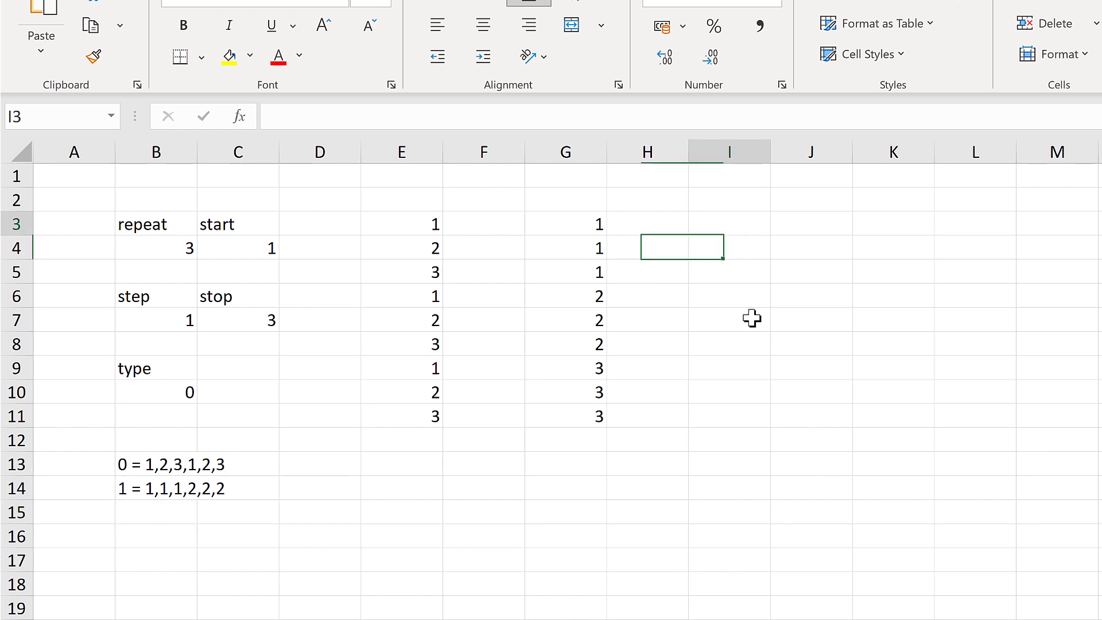
{"action": "type", "text": "=if"}
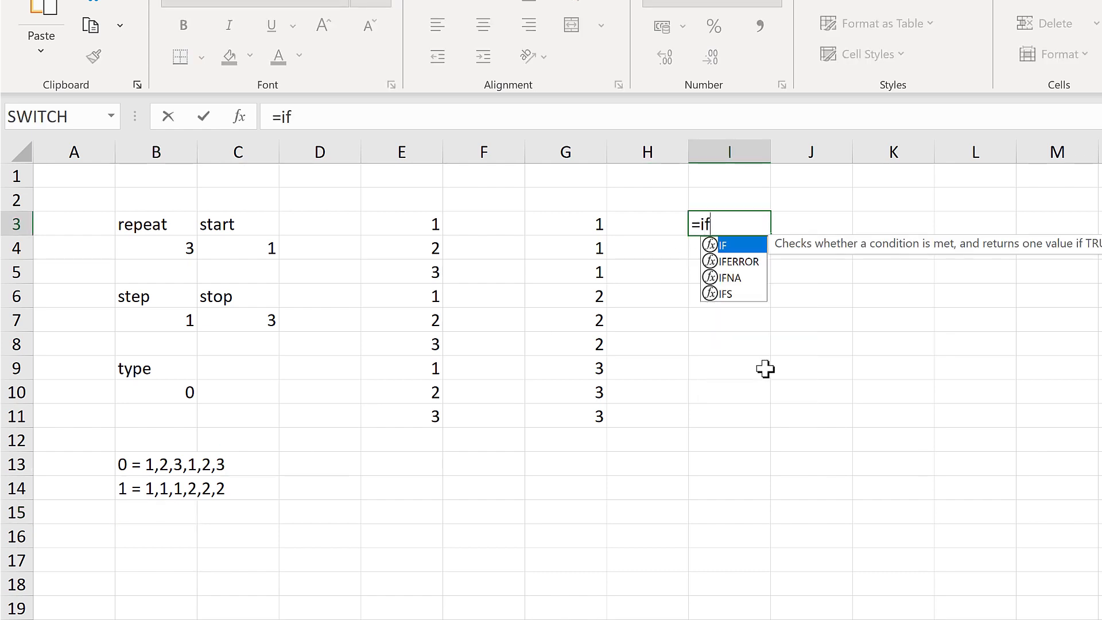
{"action": "key", "text": "Tab"}
{"action": "left_click", "coordinate": [173, 395]}
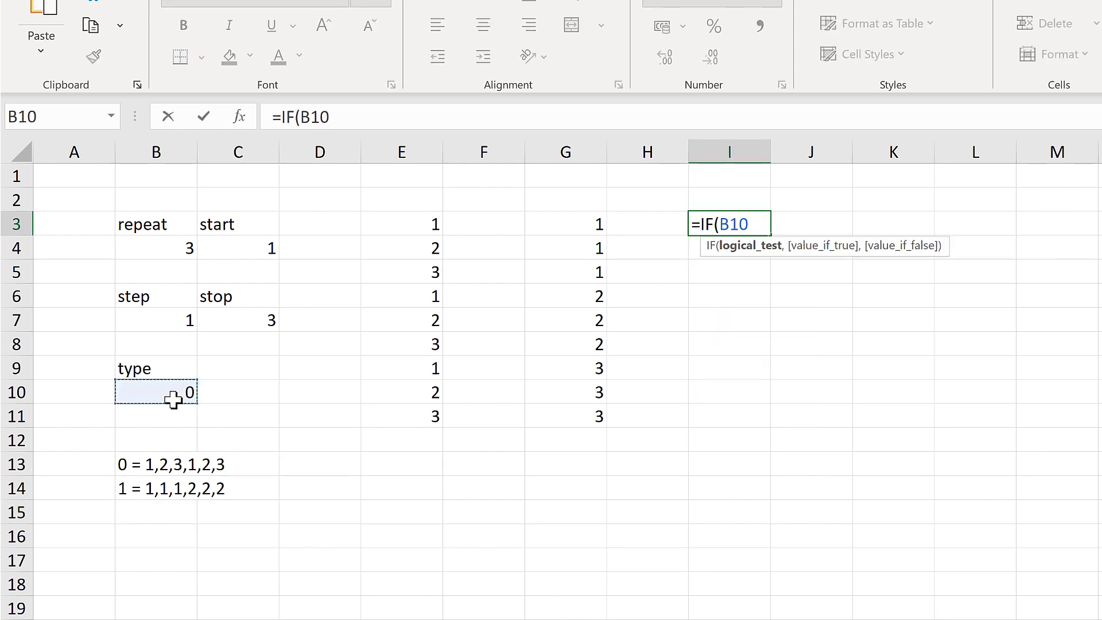
{"action": "type", "text": "=0"}
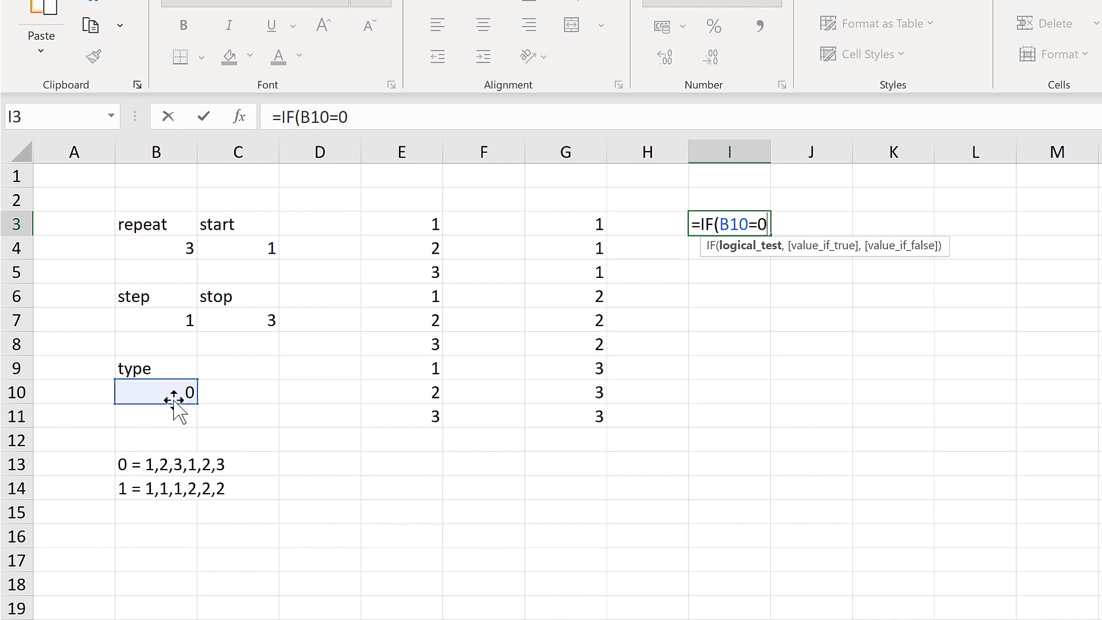
{"action": "type", "text": ","}
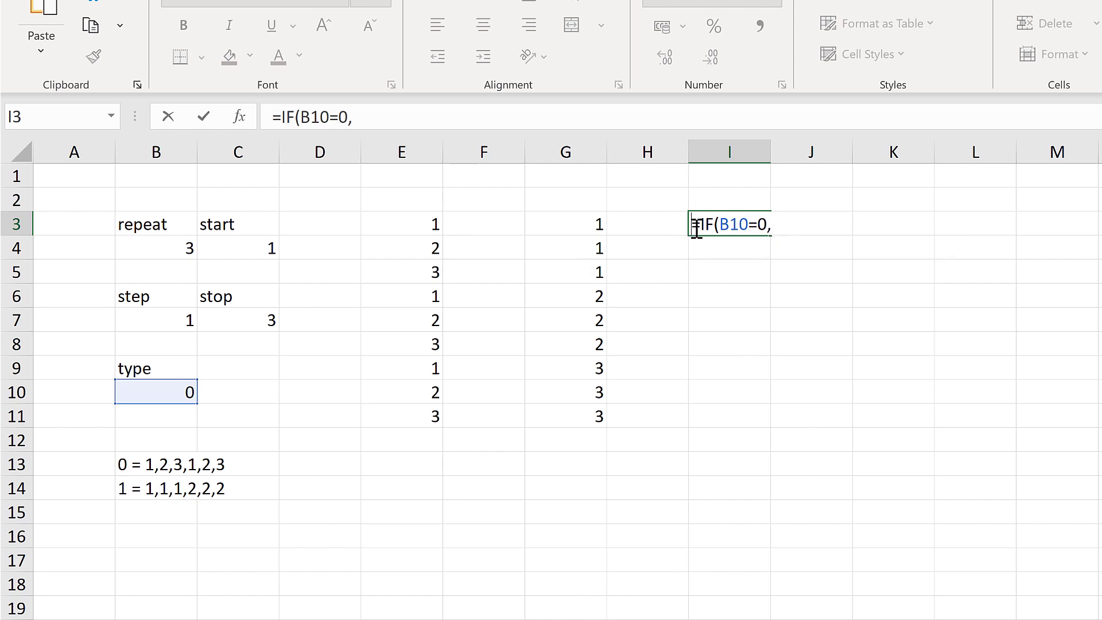
{"action": "left_click", "coordinate": [739, 293]}
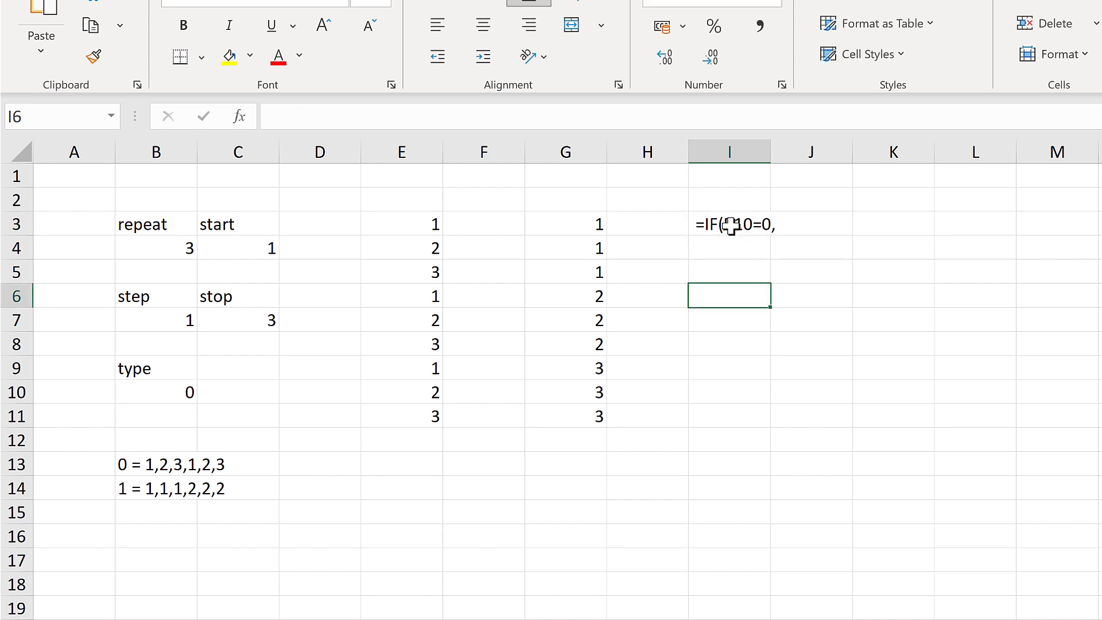
- Copy the MOD expression from E3 without its equals sign and append it as the value-if-true in I3's IF text
{"action": "left_click", "coordinate": [407, 228]}
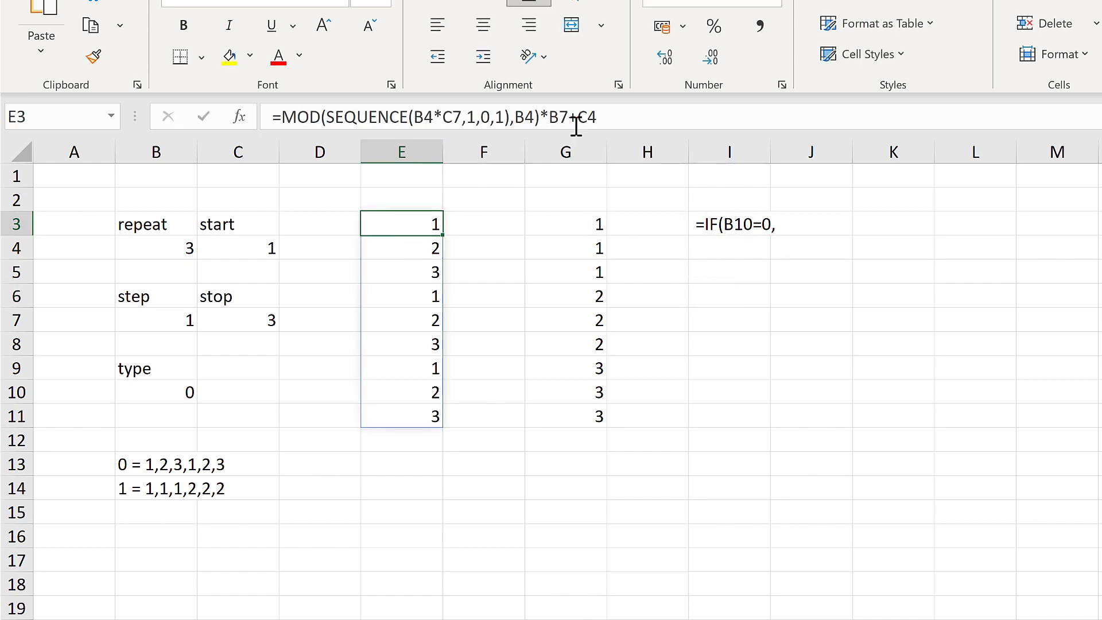
{"action": "left_click_drag", "start_coordinate": [598, 118], "coordinate": [287, 123]}
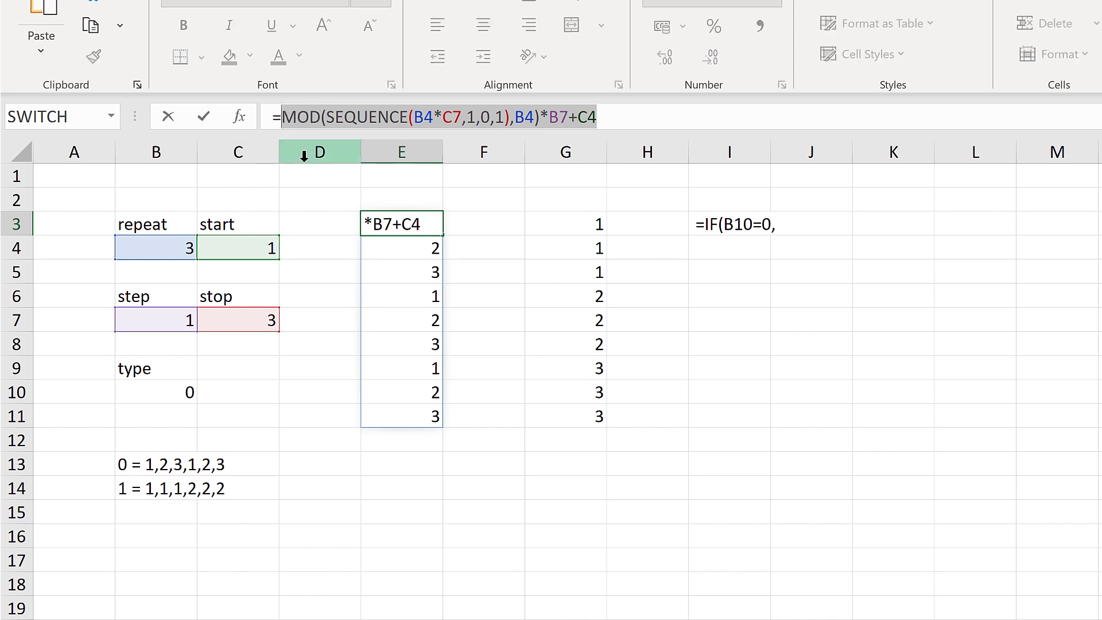
{"action": "key", "text": "ctrl+c"}
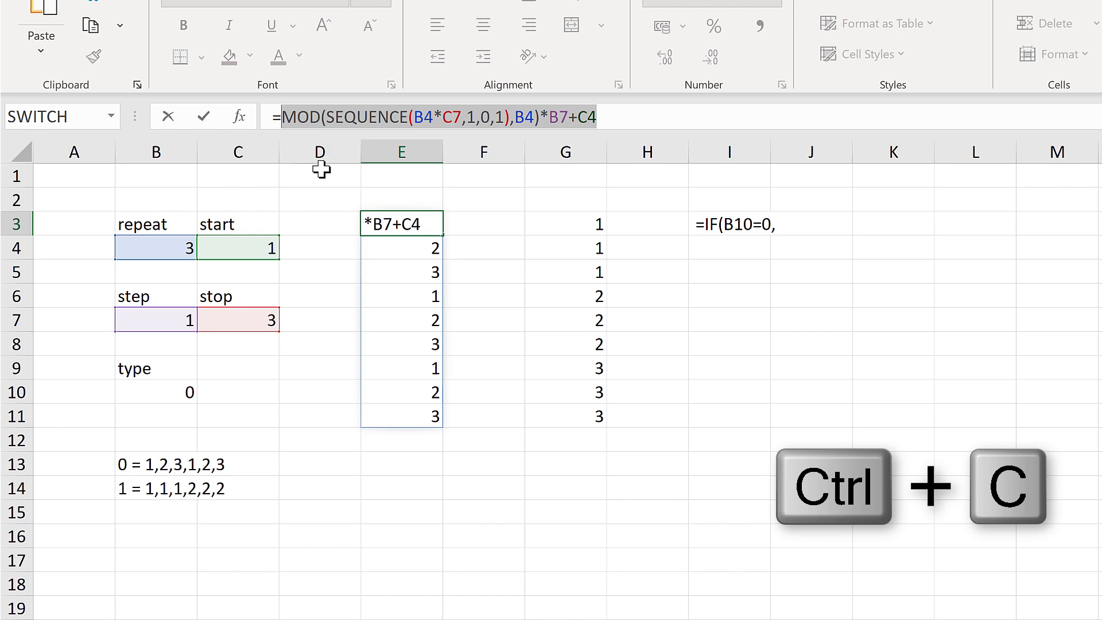
{"action": "key", "text": "Escape"}
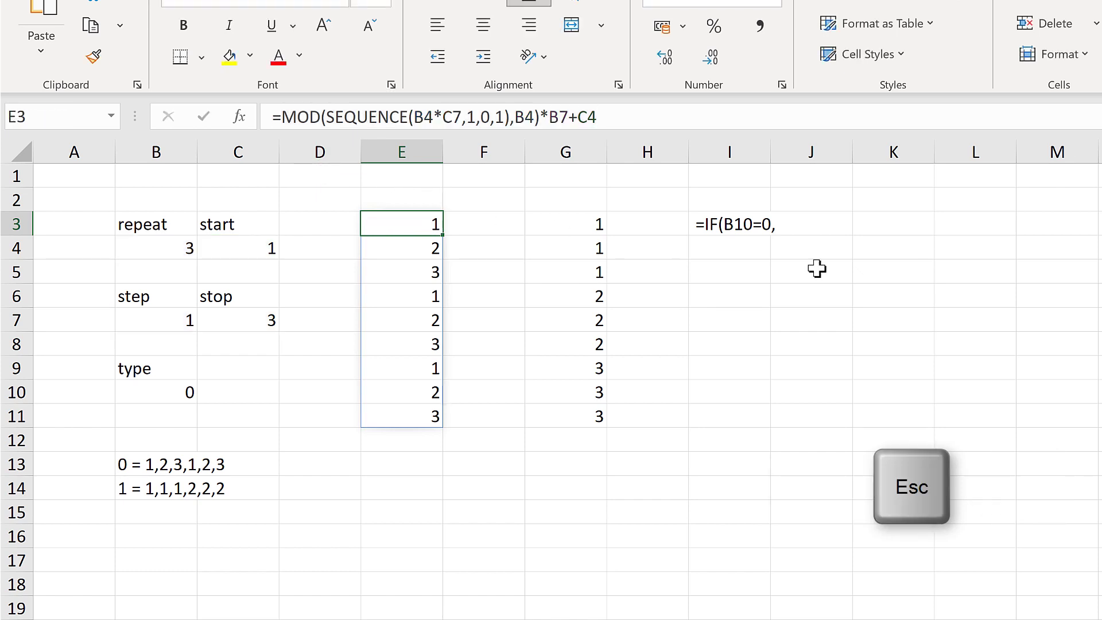
{"action": "left_click", "coordinate": [738, 226]}
{"action": "left_click", "coordinate": [525, 115]}
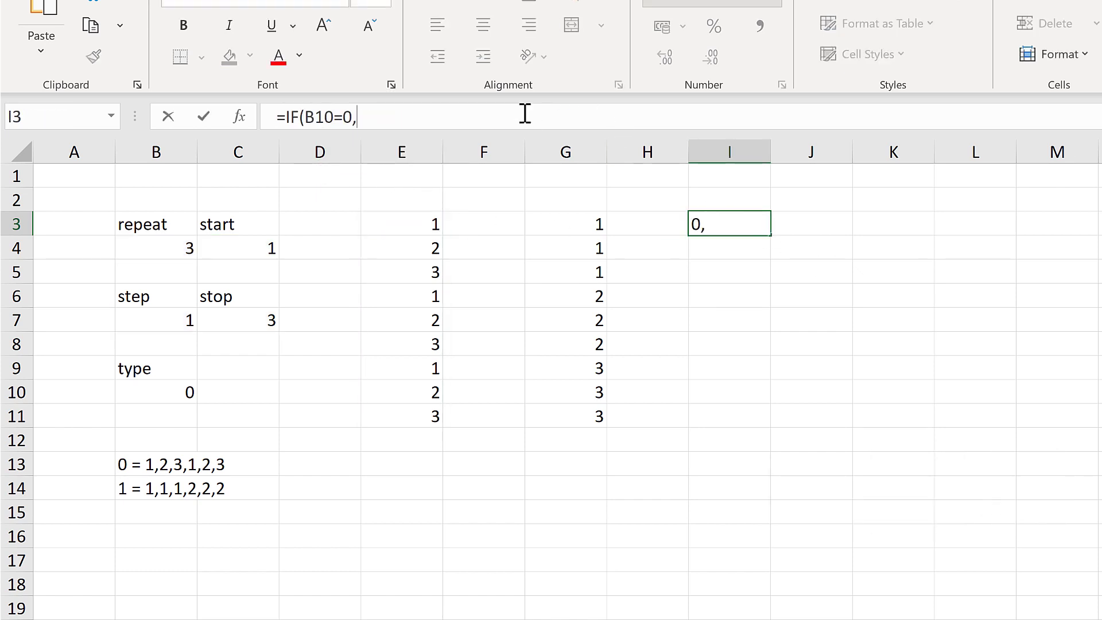
{"action": "key", "text": "ctrl+v"}
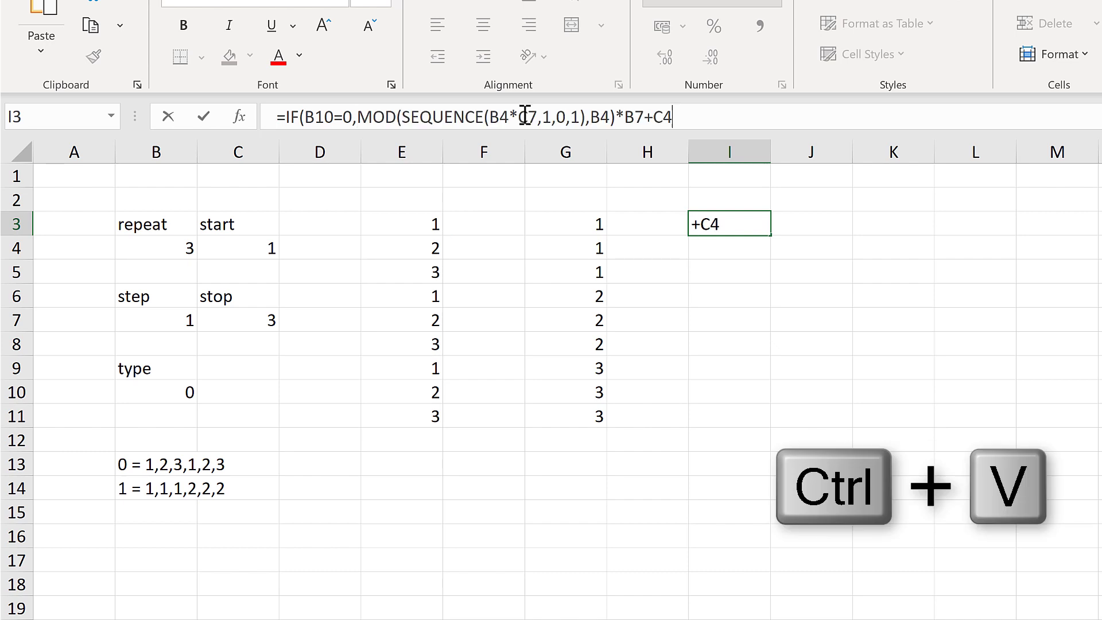
- Copy the QUOTIENT expression from G3 without its equals sign into I3 as the value-if-false and close the IF parenthesis
{"action": "left_click", "coordinate": [558, 222]}
{"action": "left_click_drag", "start_coordinate": [671, 117], "coordinate": [281, 117]}
{"action": "key", "text": "ctrl+c"}
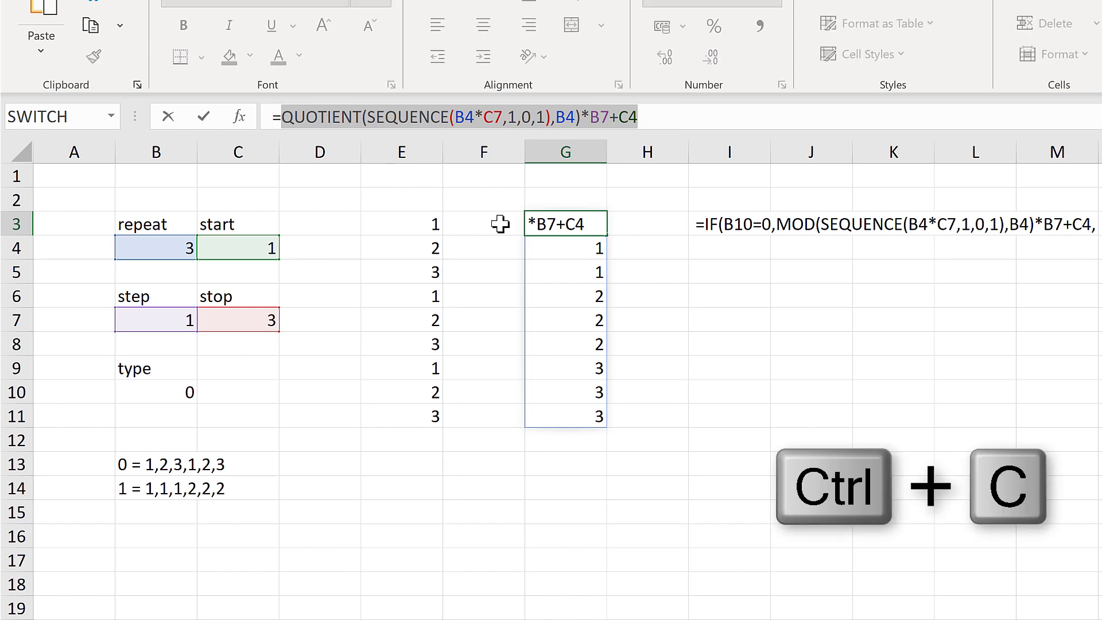
{"action": "key", "text": "Escape"}
{"action": "left_click", "coordinate": [711, 226]}
{"action": "left_click", "coordinate": [718, 116]}
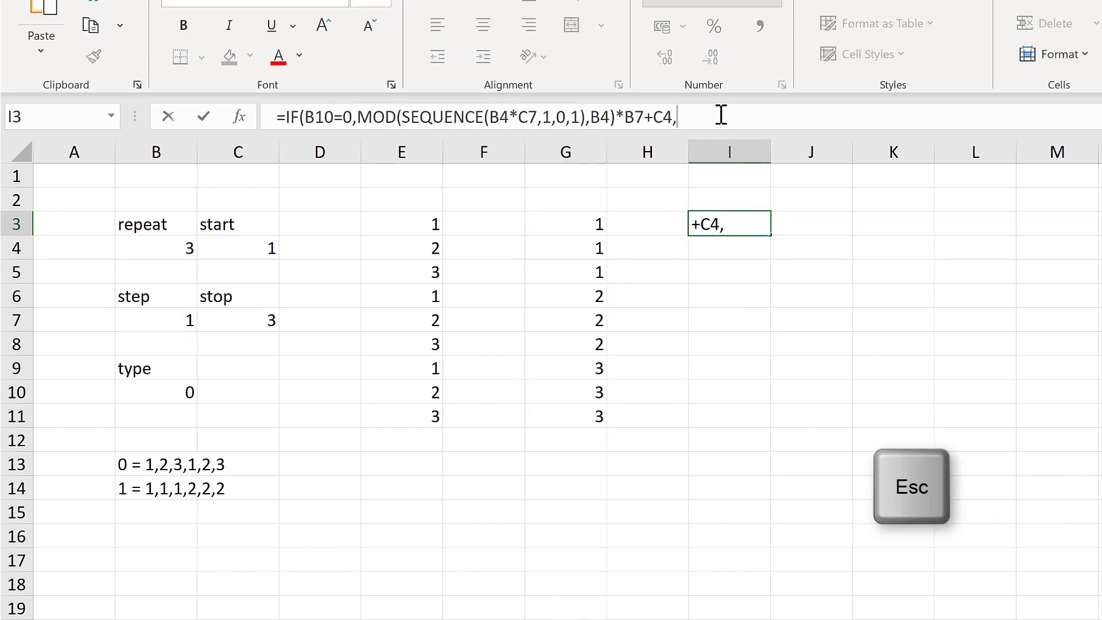
{"action": "key", "text": "ctrl+v"}
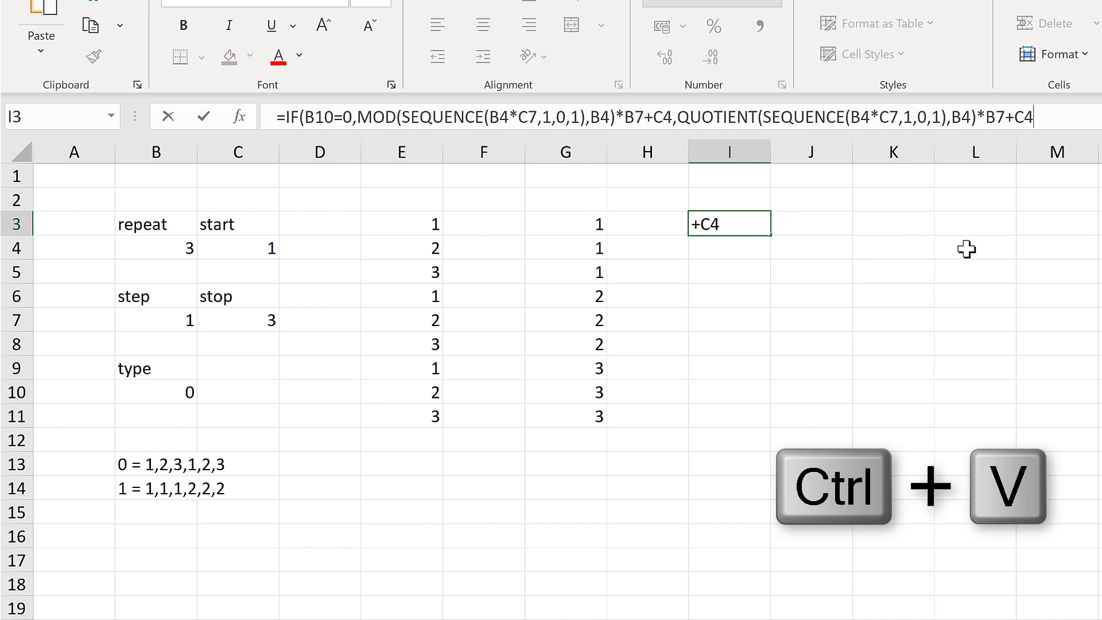
{"action": "type", "text": ")"}
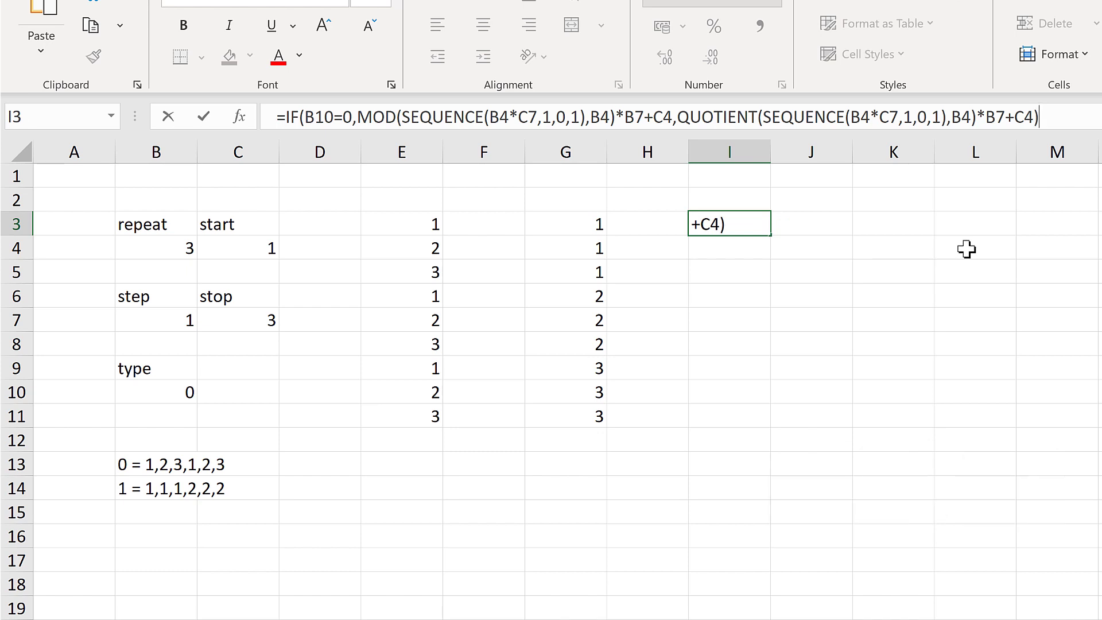
- Remove the leading space in I3 to make the IF formula live, check its three arguments and enter it
{"action": "left_click", "coordinate": [274, 122]}
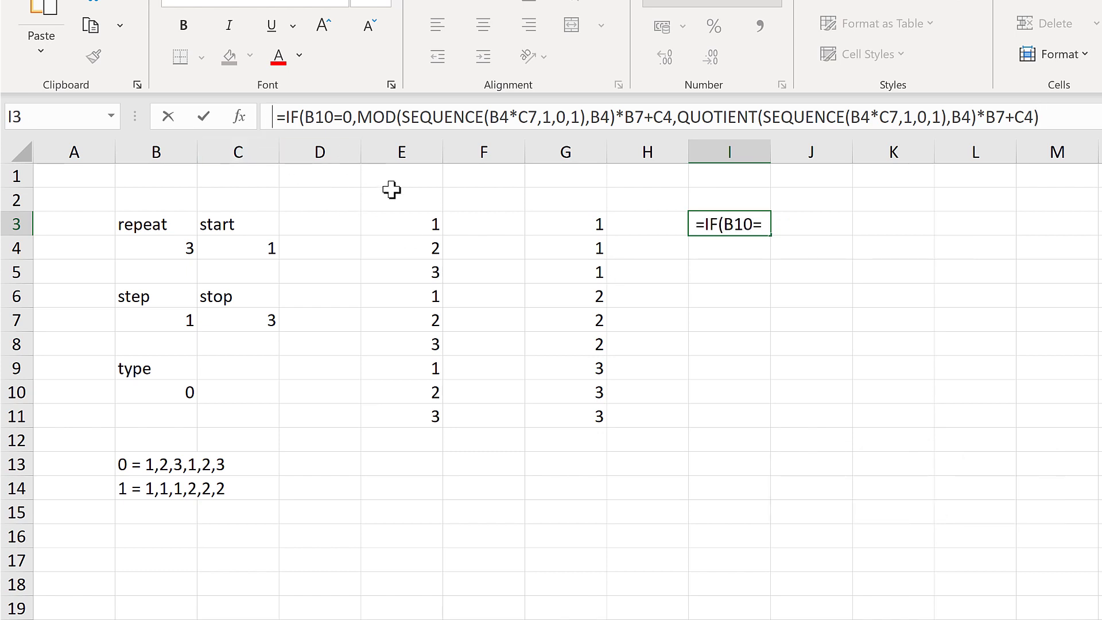
{"action": "left_click", "coordinate": [339, 117]}
{"action": "left_click", "coordinate": [338, 153]}
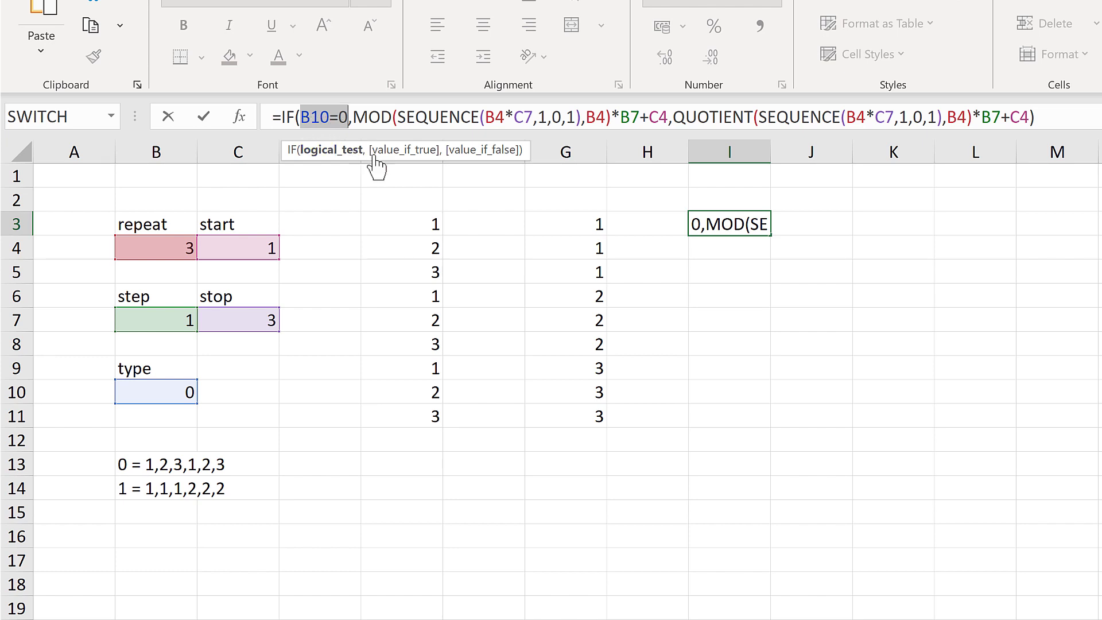
{"action": "left_click", "coordinate": [402, 151]}
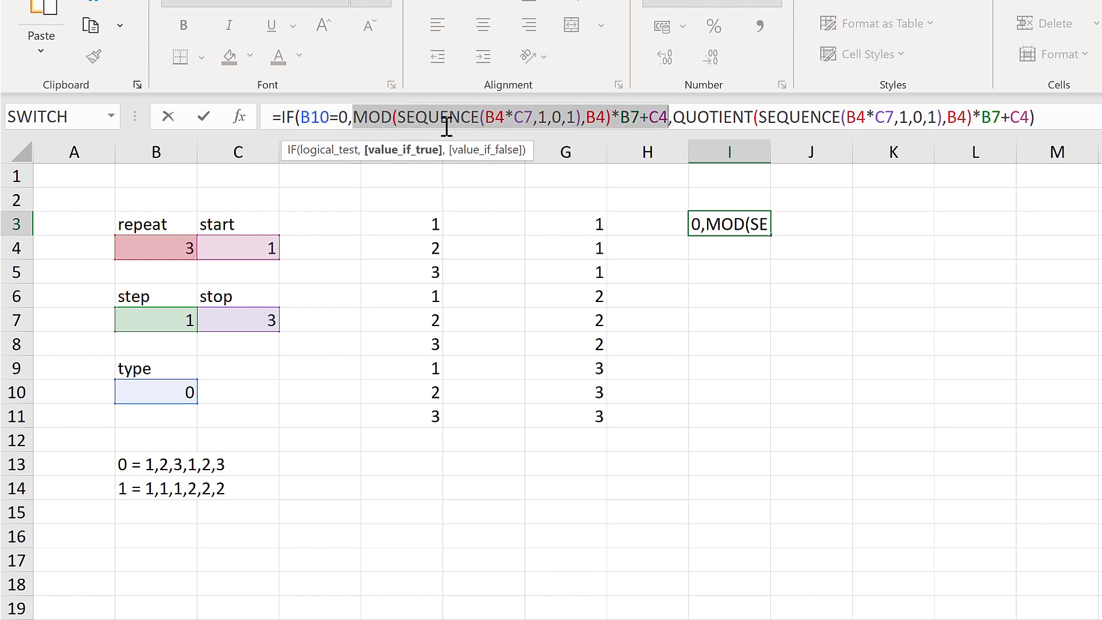
{"action": "left_click", "coordinate": [477, 157]}
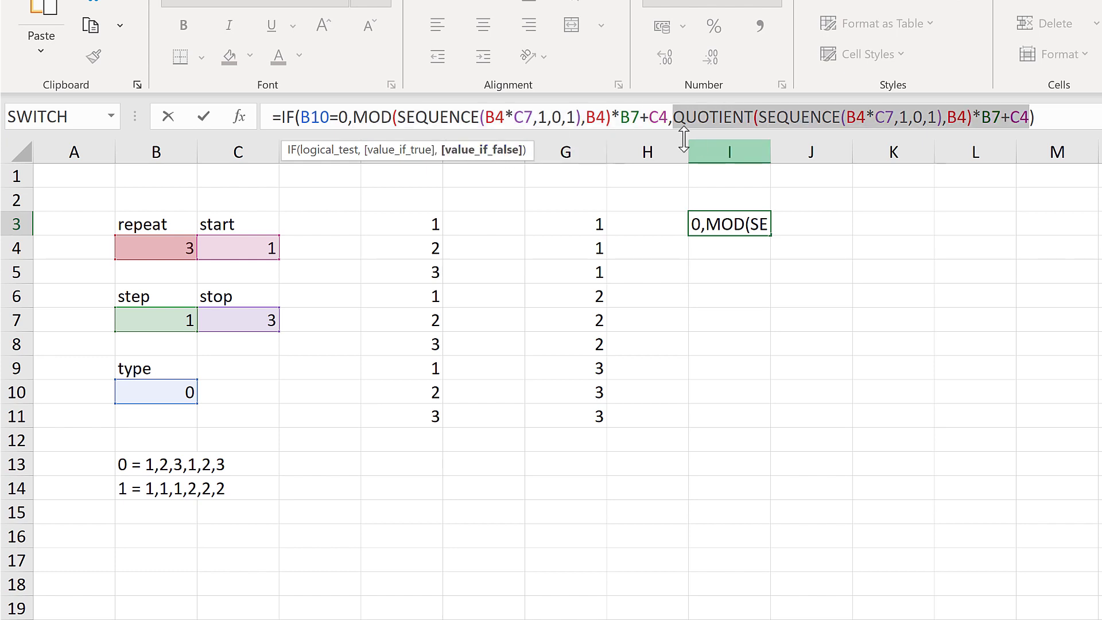
{"action": "left_click", "coordinate": [1045, 117]}
{"action": "key", "text": "Return"}
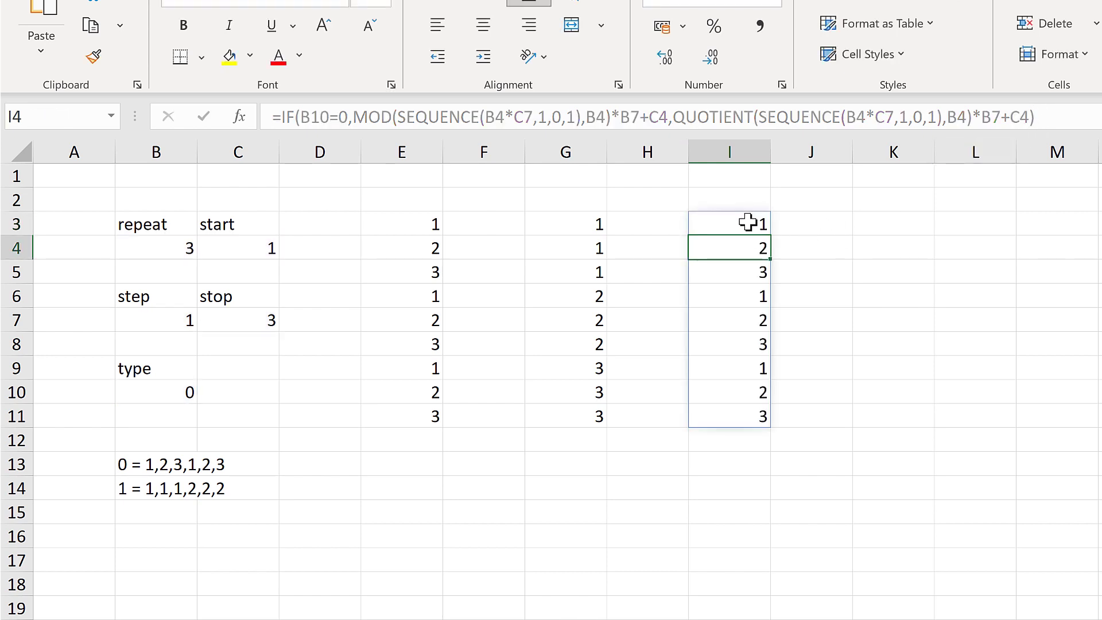
- Set the type value in B10 to 1 to test the combined IF formula's QUOTIENT branch
{"action": "left_click", "coordinate": [170, 395]}
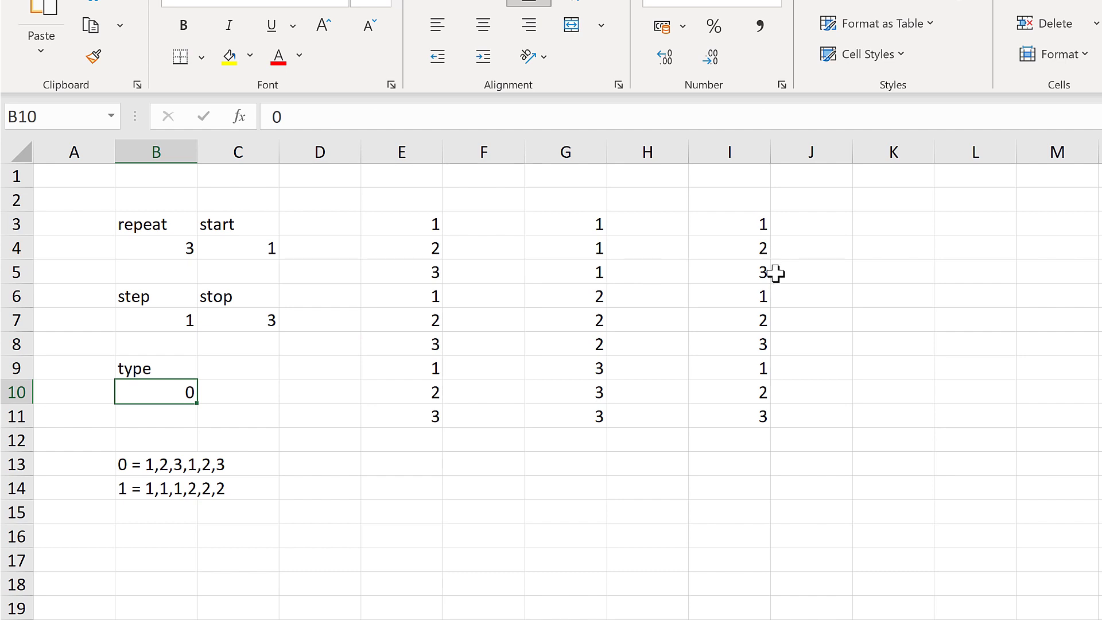
{"action": "type", "text": "1"}
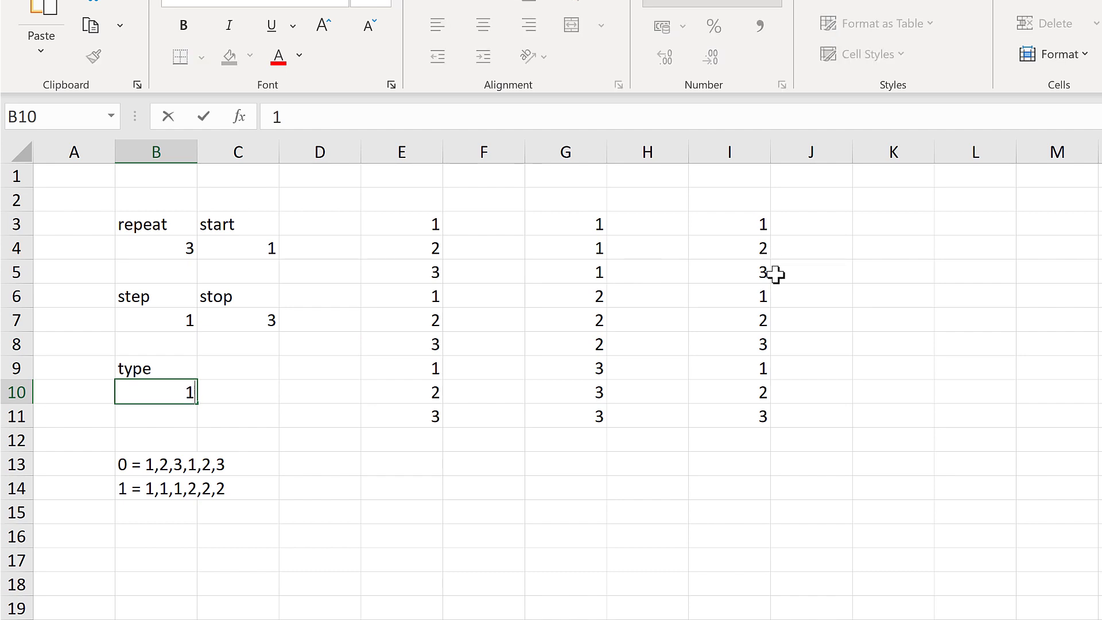
{"action": "key", "text": "Return"}
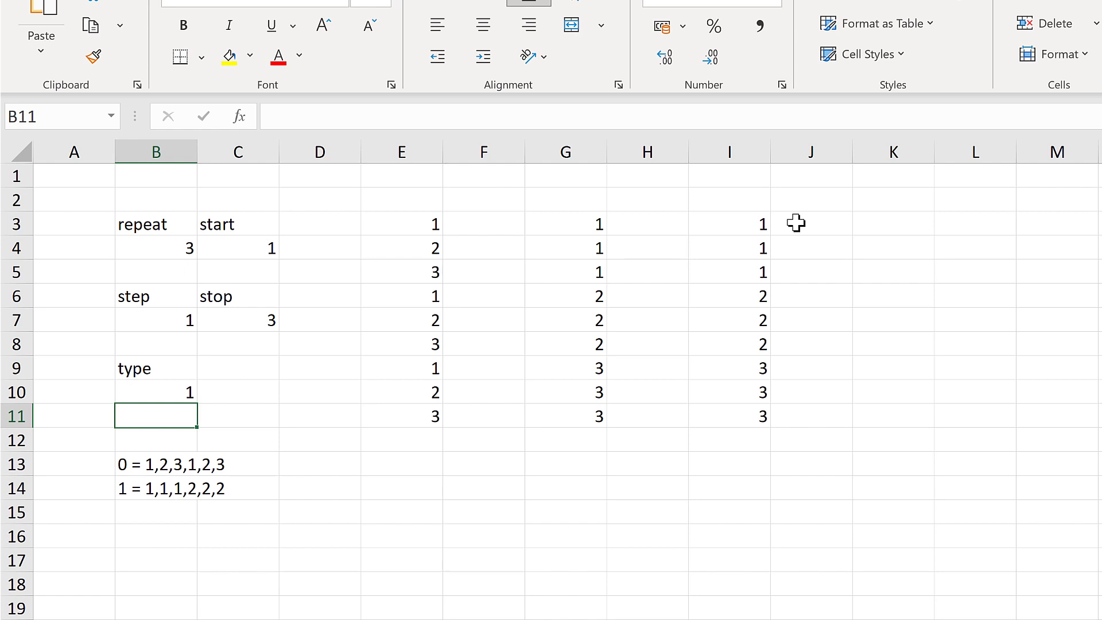
- Test the type cell B10 with the values 2, 3 and 4, finishing with 0
{"action": "left_click", "coordinate": [157, 388]}
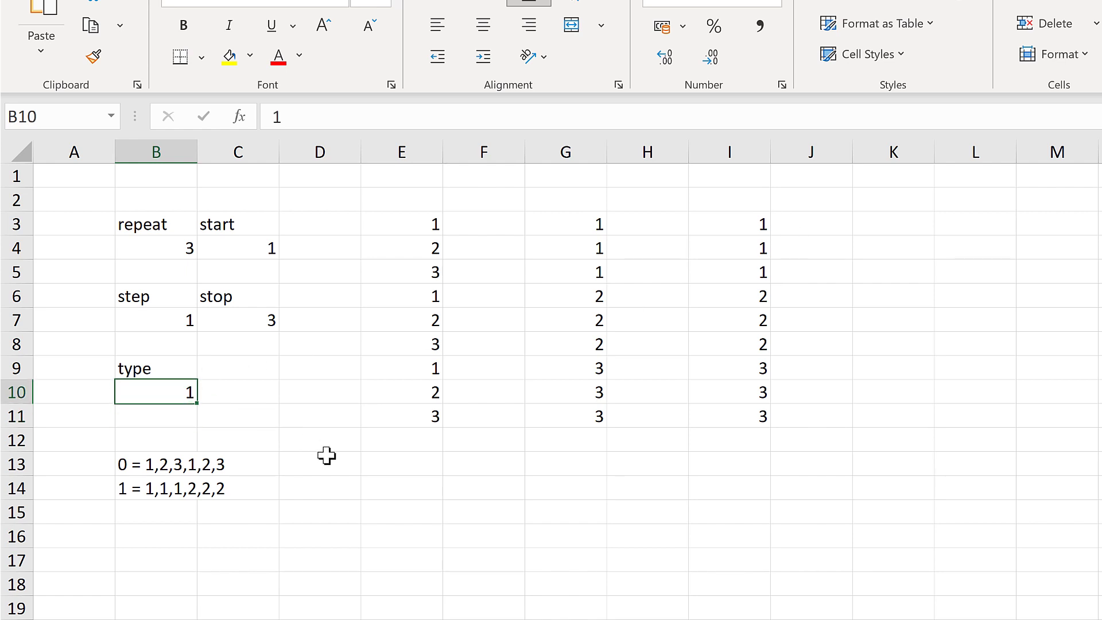
{"action": "type", "text": "2"}
{"action": "key", "text": "Return"}
{"action": "key", "text": "Up"}
{"action": "type", "text": "3"}
{"action": "key", "text": "Return"}
{"action": "key", "text": "Up"}
{"action": "type", "text": "4"}
{"action": "key", "text": "Return"}
{"action": "key", "text": "Up"}
{"action": "type", "text": "0"}
{"action": "key", "text": "Return"}
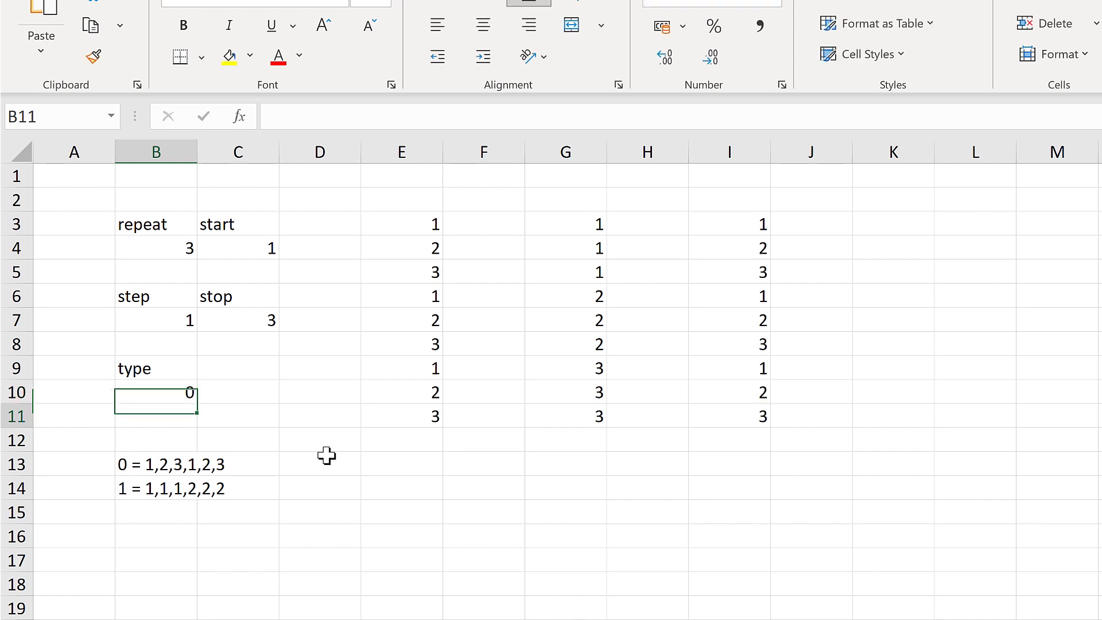
- Clear the type cell B10 to test a blank type, re-enter 0 and check the formula in I3
{"action": "key", "text": "Up"}
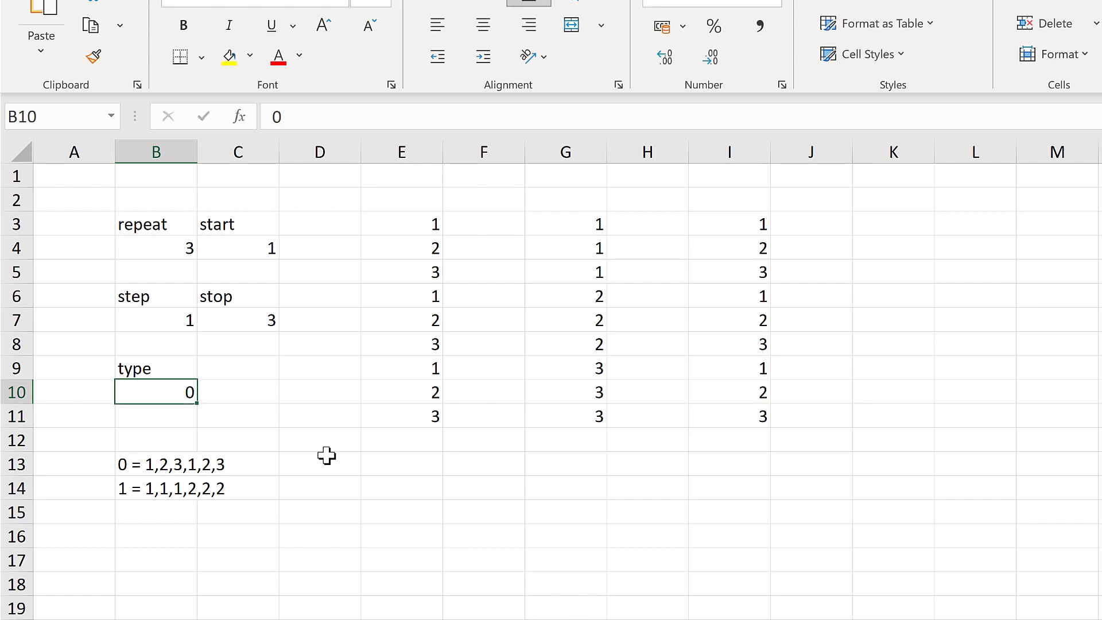
{"action": "key", "text": "Delete"}
{"action": "left_click", "coordinate": [241, 416]}
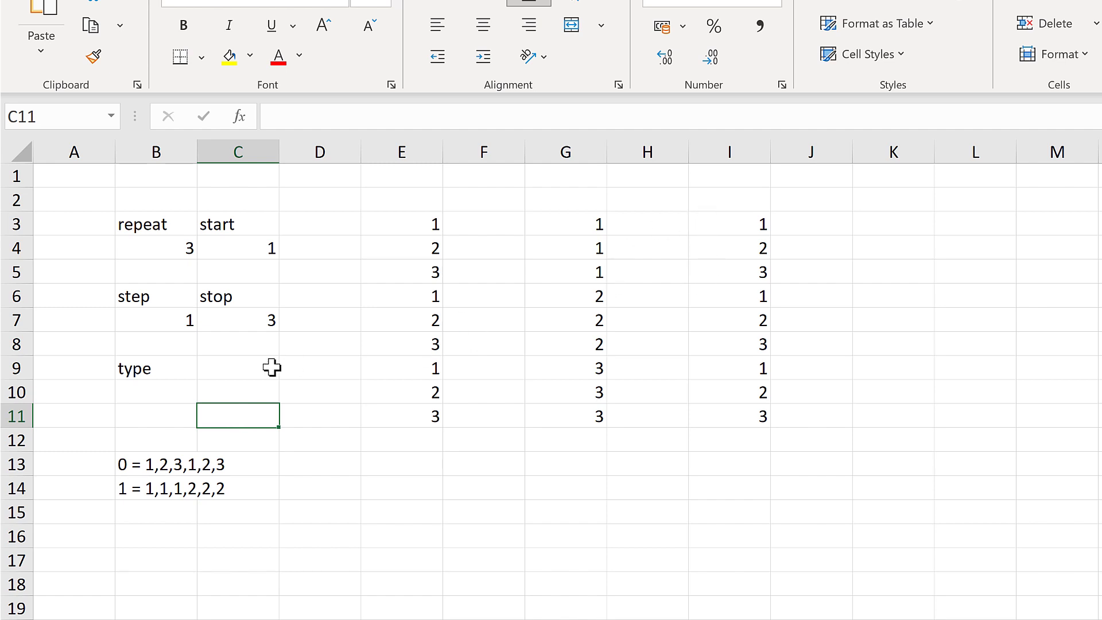
{"action": "left_click", "coordinate": [169, 388]}
{"action": "type", "text": "0"}
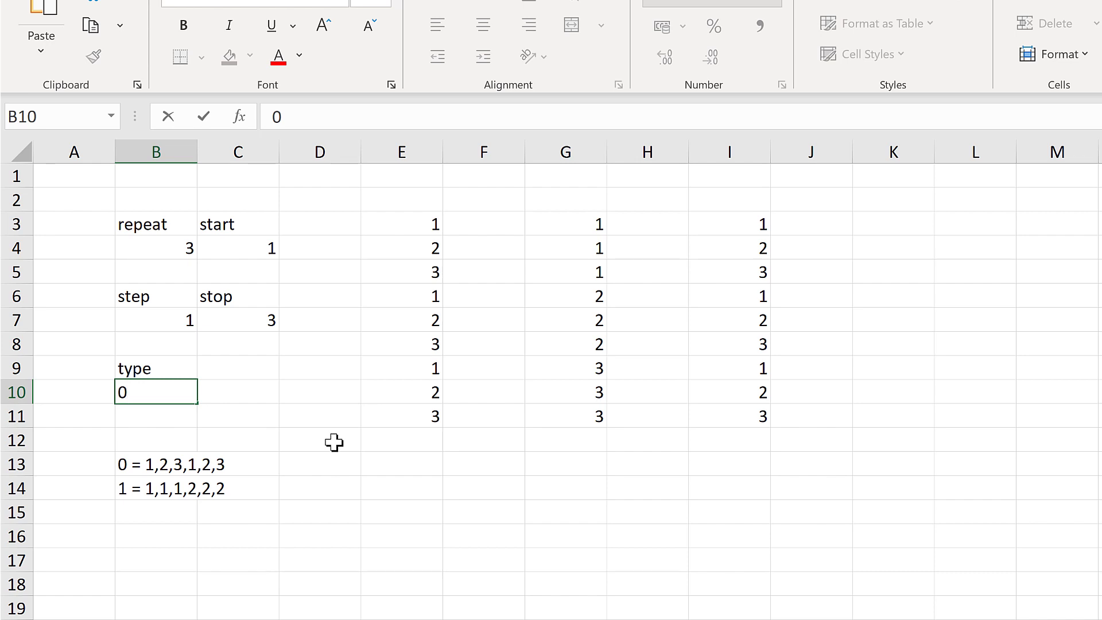
{"action": "key", "text": "Return"}
{"action": "left_click", "coordinate": [725, 224]}
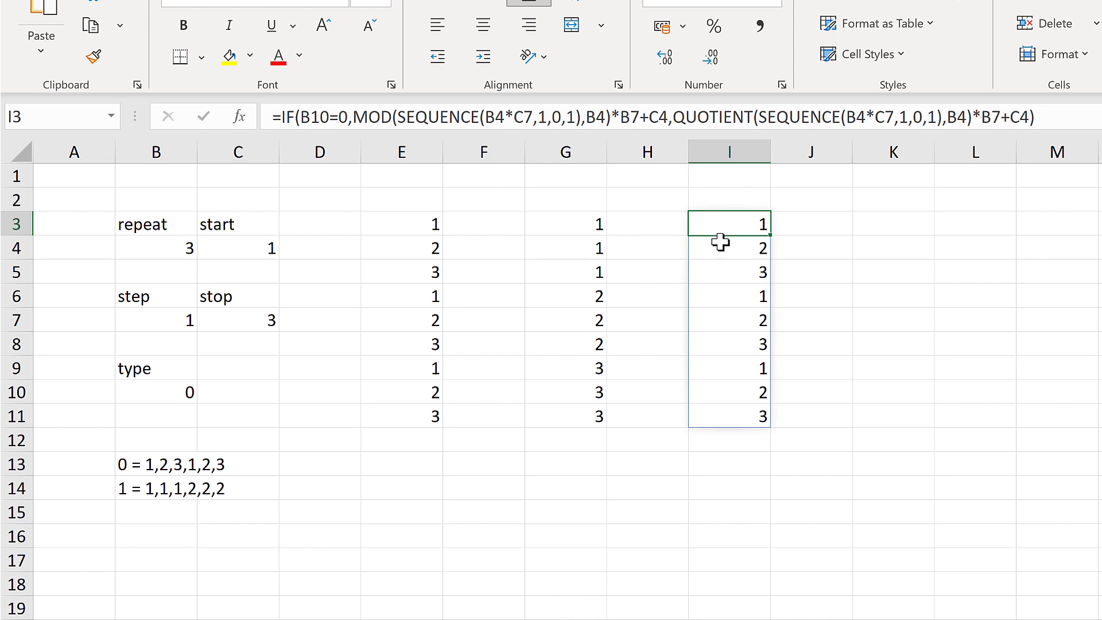
- Insert two blank columns before column E
{"action": "left_click_drag", "start_coordinate": [373, 150], "coordinate": [466, 151]}
{"action": "right_click", "coordinate": [465, 151]}
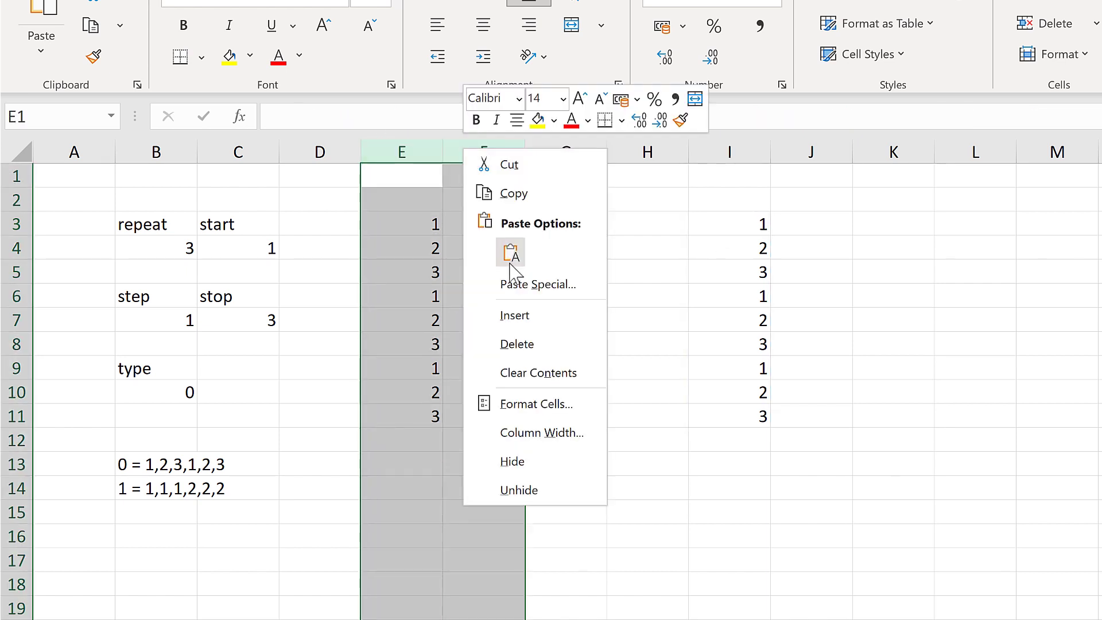
{"action": "left_click", "coordinate": [514, 315]}
- Copy the combined IF expression from K3 without its equals sign, leaving the cell unchanged
{"action": "left_click", "coordinate": [894, 221]}
{"action": "left_click_drag", "start_coordinate": [1036, 116], "coordinate": [279, 117]}
{"action": "key", "text": "ctrl+c"}
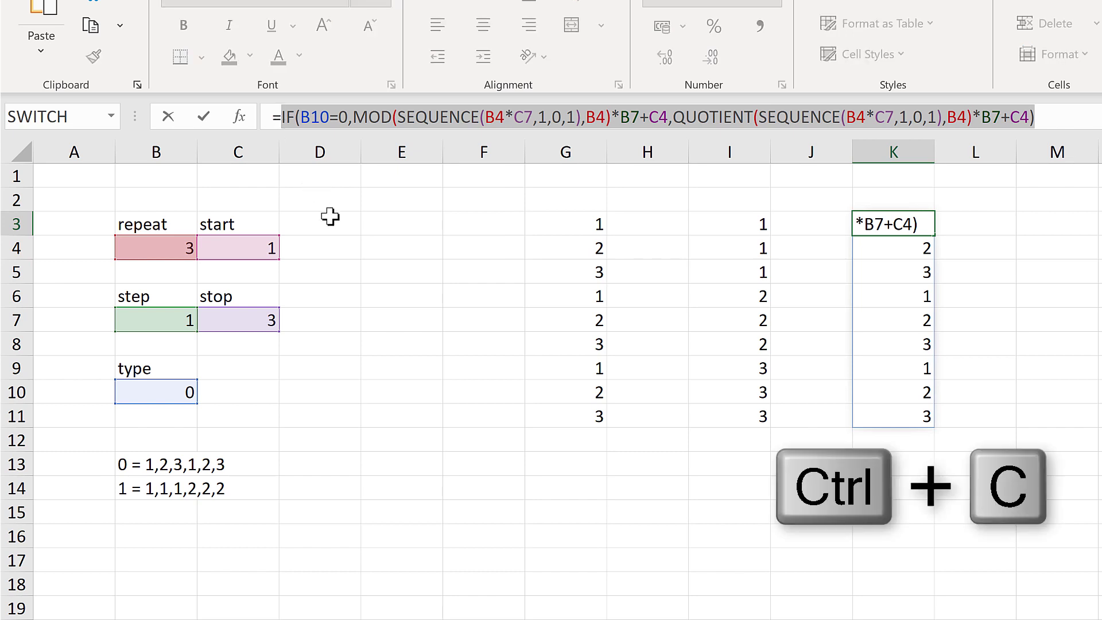
{"action": "key", "text": "Escape"}
- Begin a LAMBDA formula in E3 with the parameters repeat, start, step, stop and type
{"action": "left_click", "coordinate": [396, 229]}
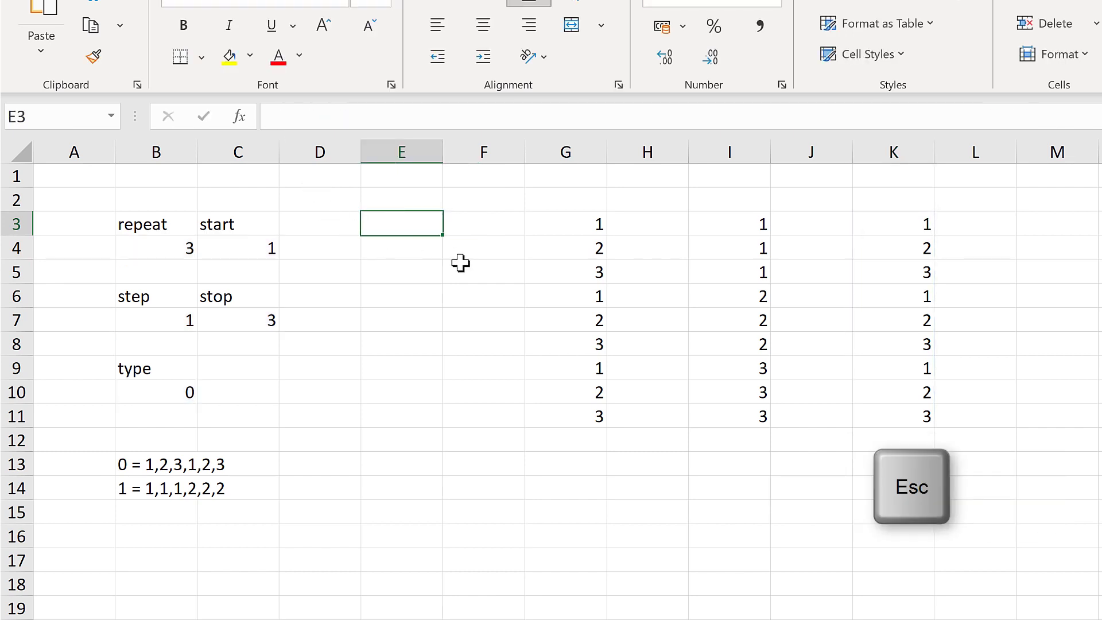
{"action": "type", "text": "=lam"}
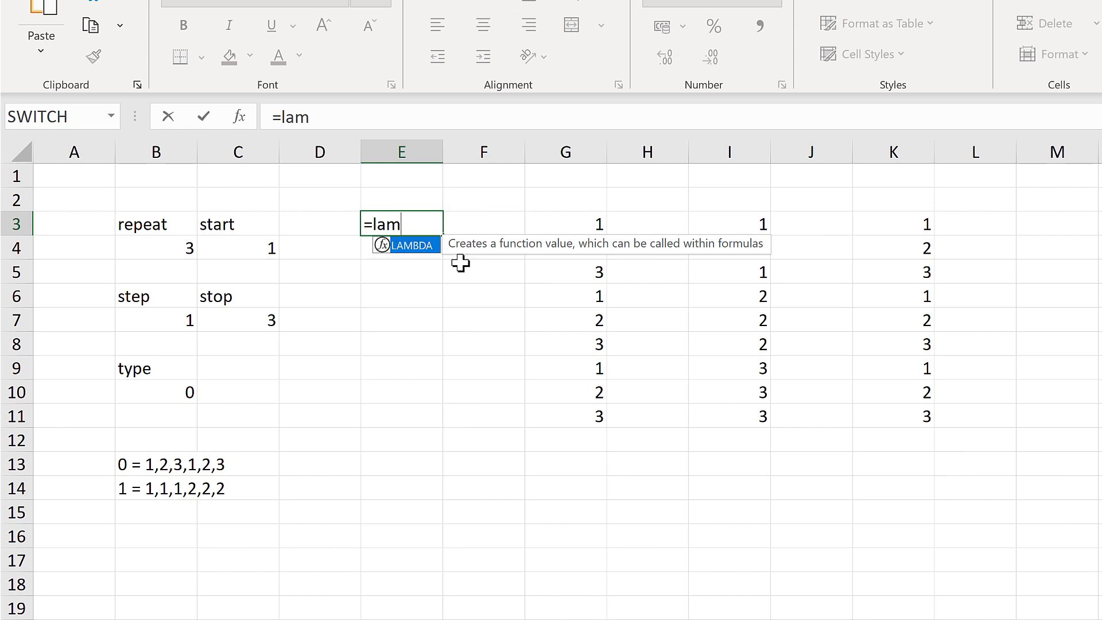
{"action": "type", "text": "b"}
{"action": "key", "text": "Tab"}
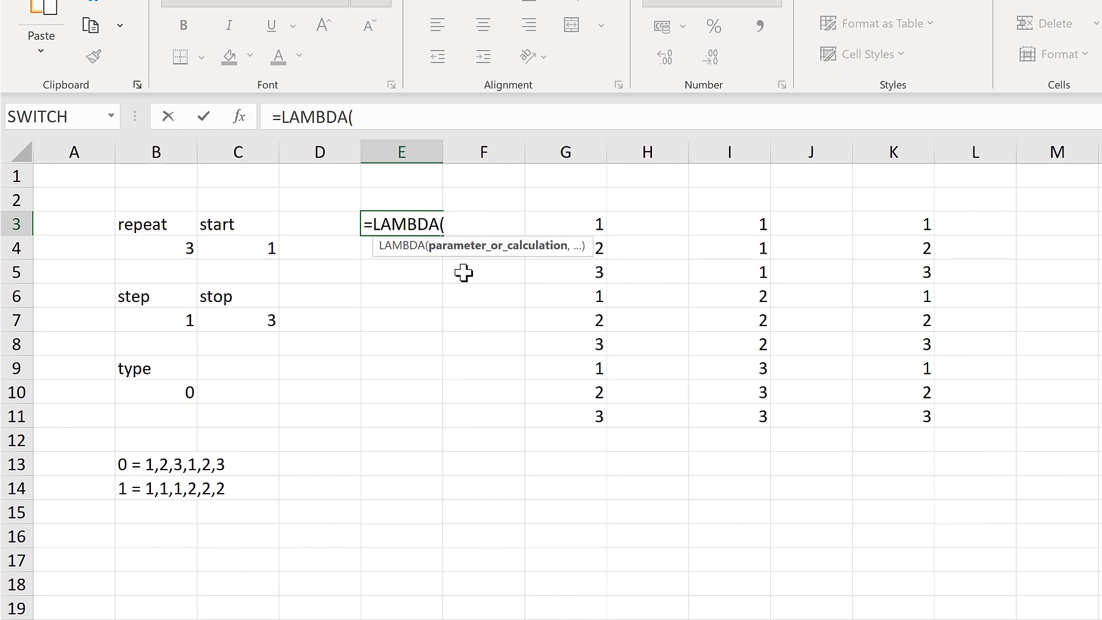
{"action": "type", "text": "repeat"}
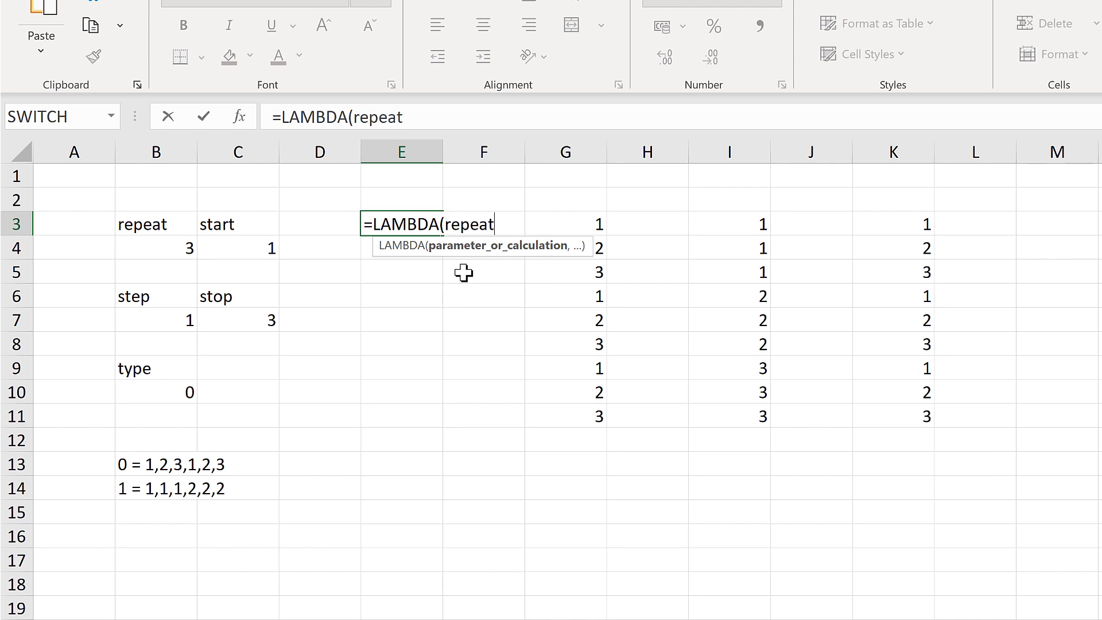
{"action": "type", "text": ",start,"}
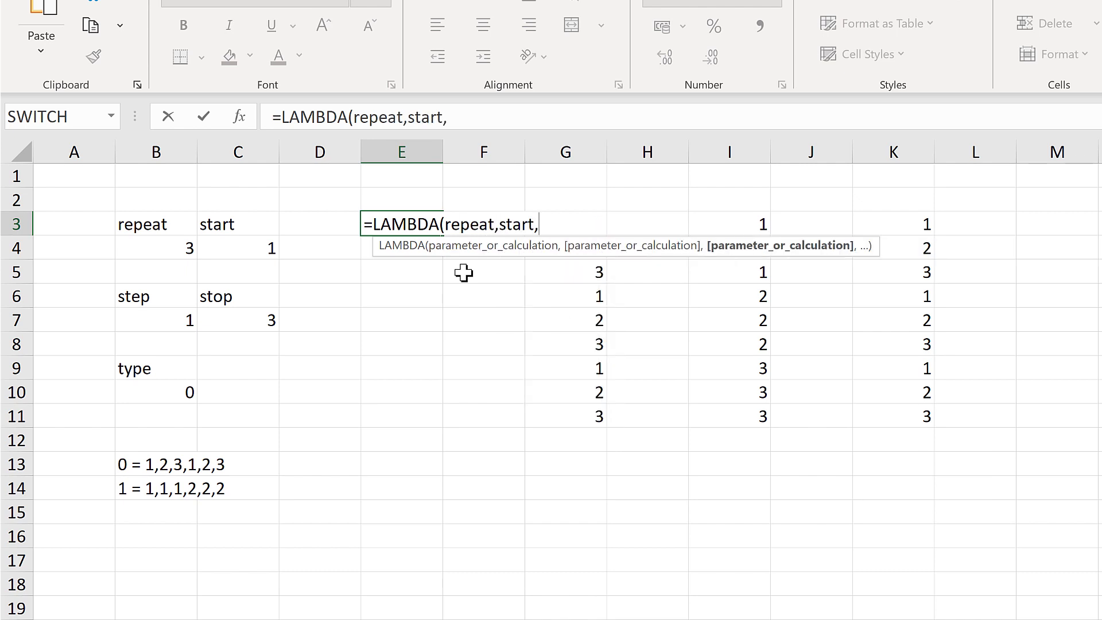
{"action": "type", "text": "step,stop,type"}
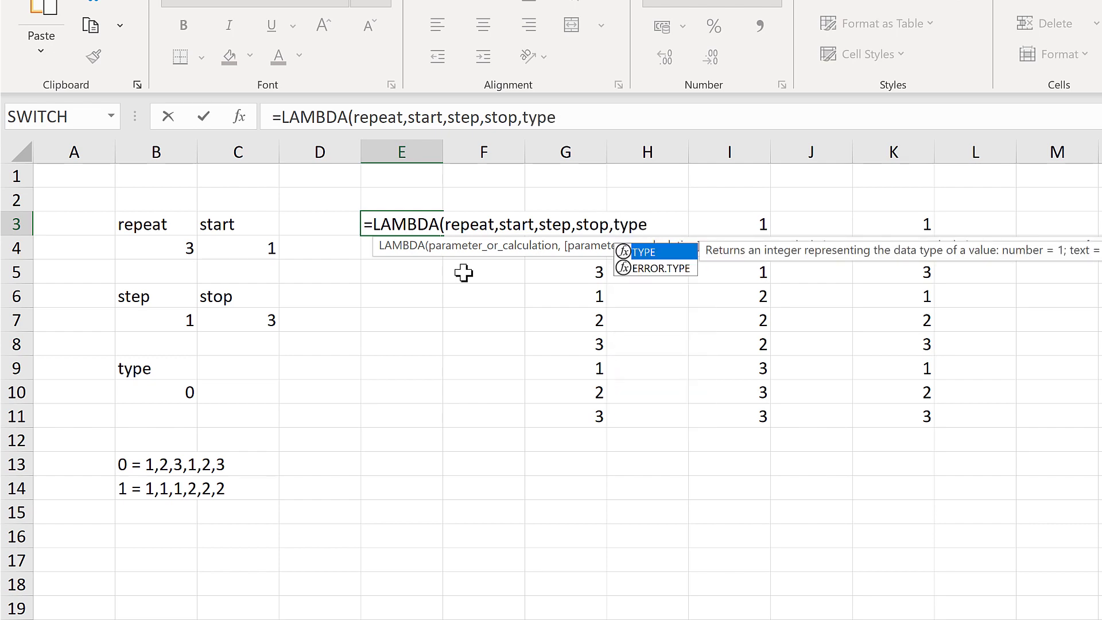
- Add the copied IF expression as the LAMBDA's calculation in E3 and close the parenthesis
{"action": "type", "text": ","}
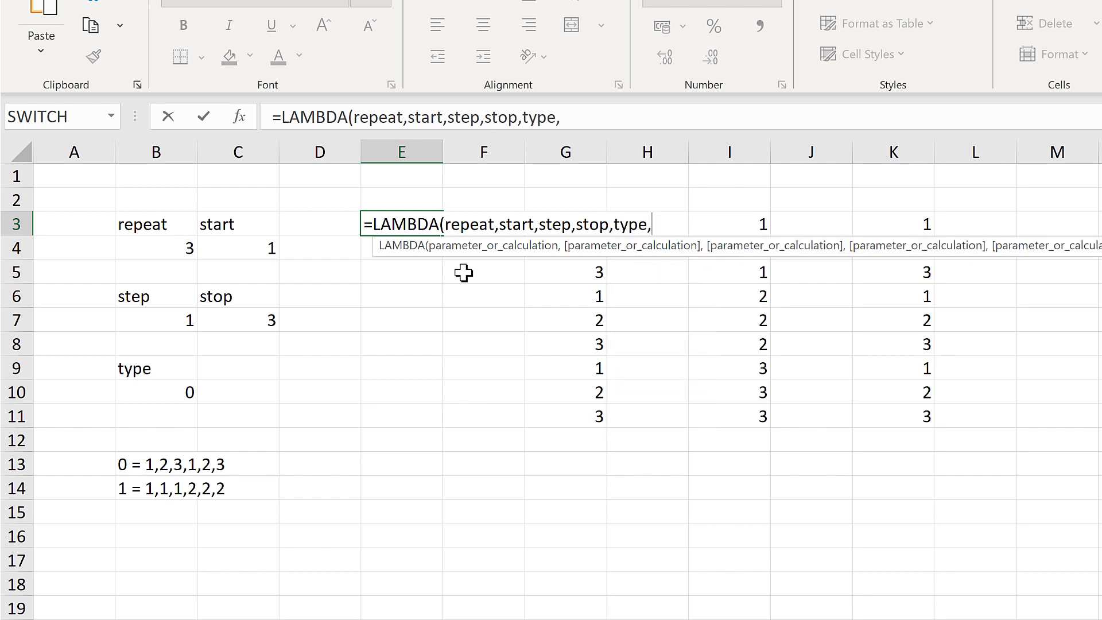
{"action": "key", "text": "ctrl+v"}
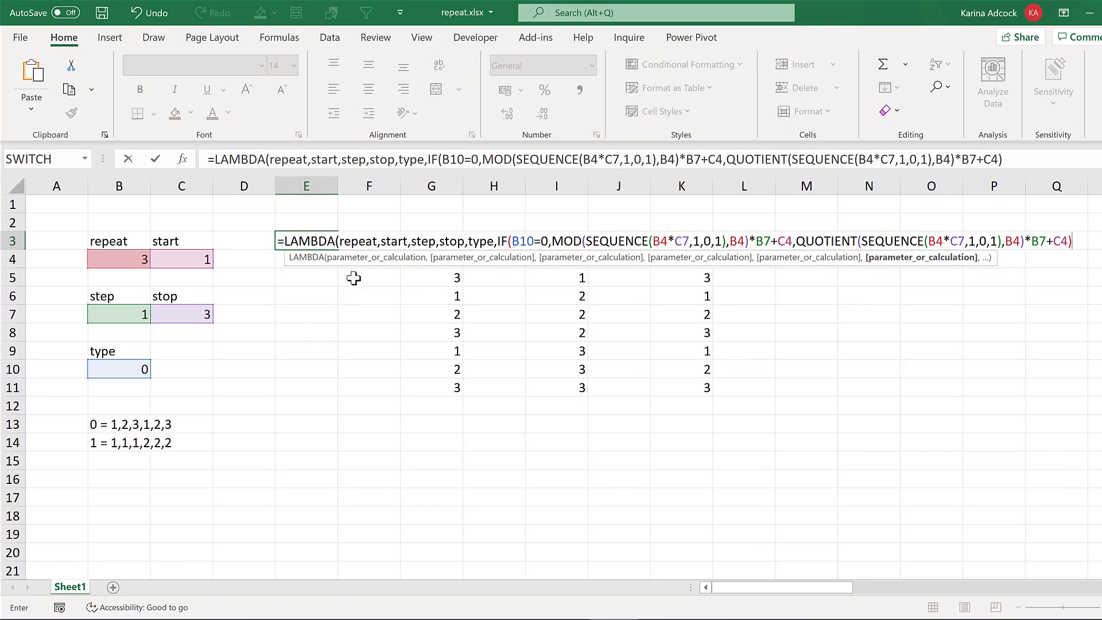
{"action": "type", "text": ")"}
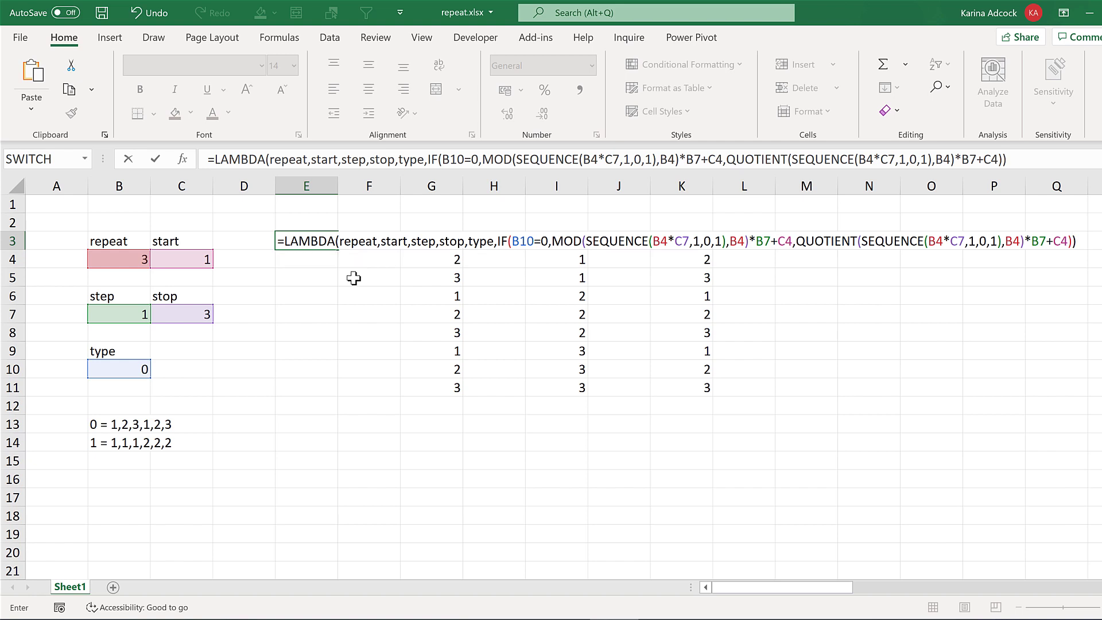
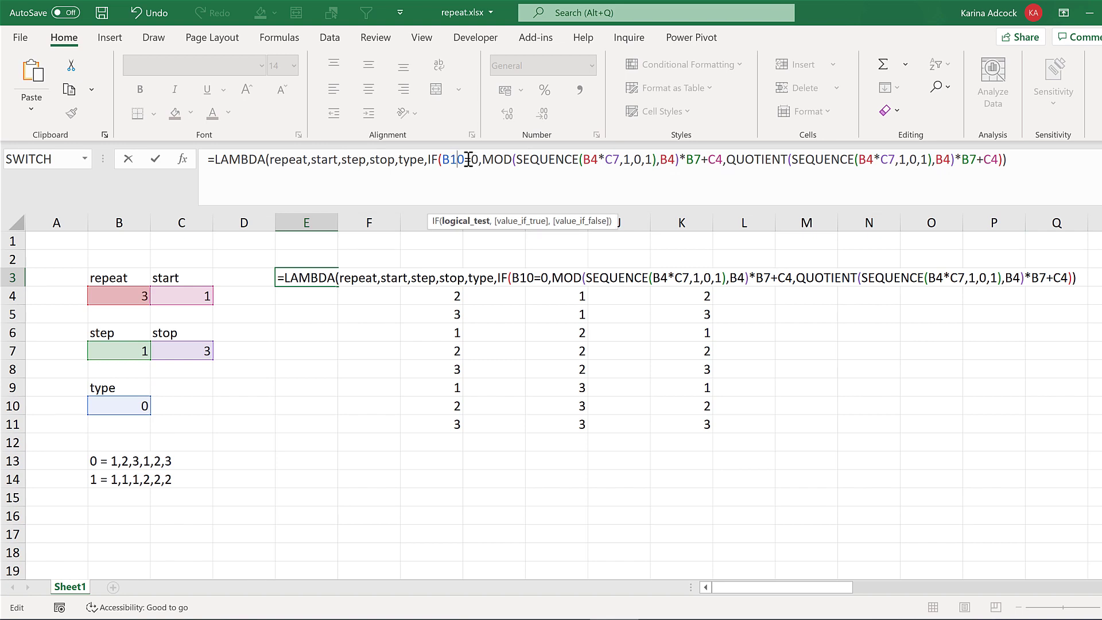
- In E3's LAMBDA, replace B10 with type in the IF test and B4 with repeat in MOD's SEQUENCE
{"action": "left_click_drag", "start_coordinate": [464, 161], "coordinate": [442, 161]}
{"action": "type", "text": "type"}
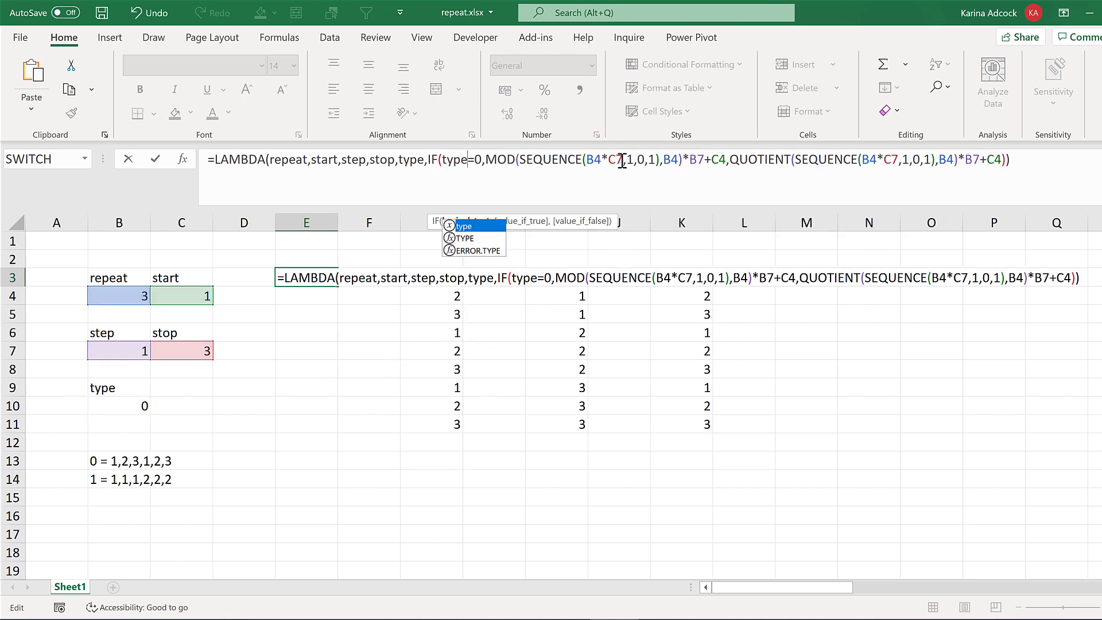
{"action": "left_click", "coordinate": [605, 160]}
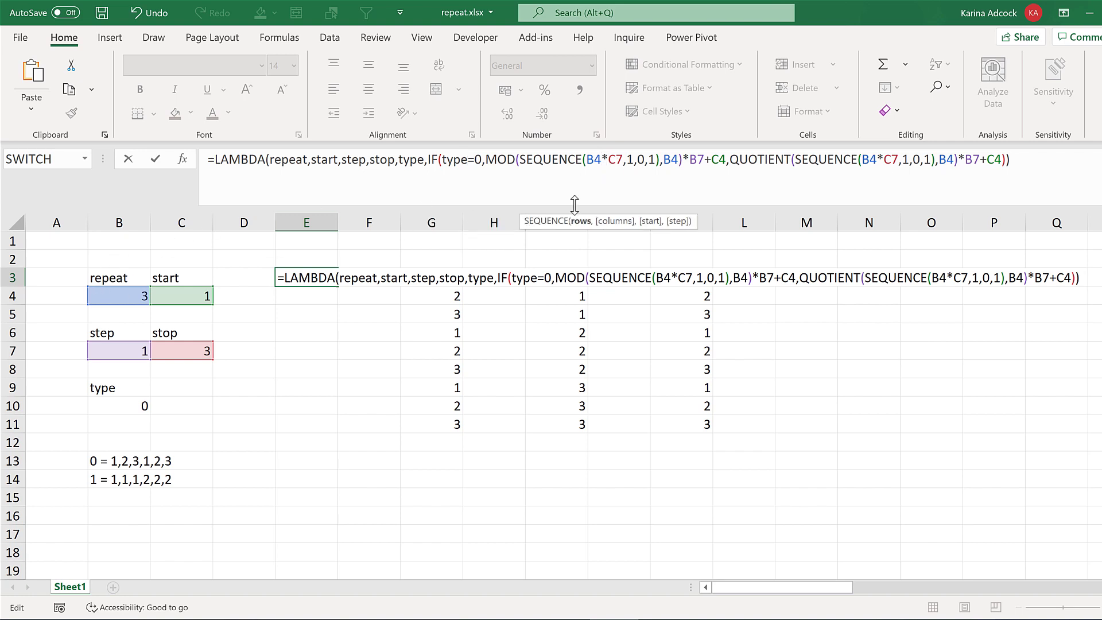
{"action": "double_click", "coordinate": [598, 160]}
{"action": "type", "text": "repeat"}
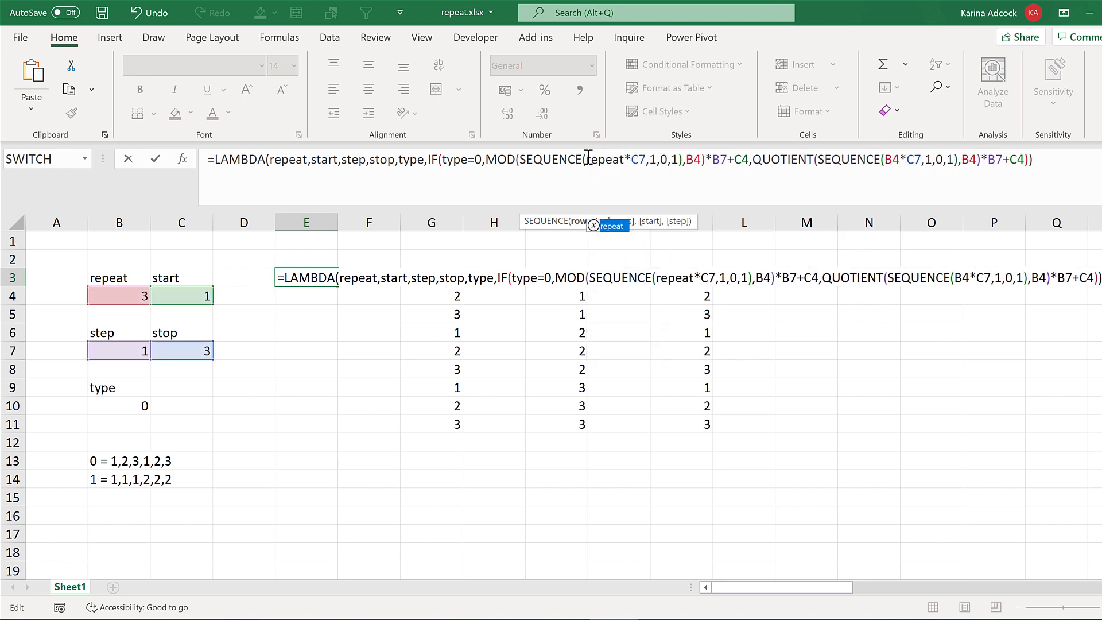
- Copy the parameter name repeat over the three remaining B4 references in the LAMBDA formula
{"action": "left_click_drag", "start_coordinate": [589, 159], "coordinate": [623, 165]}
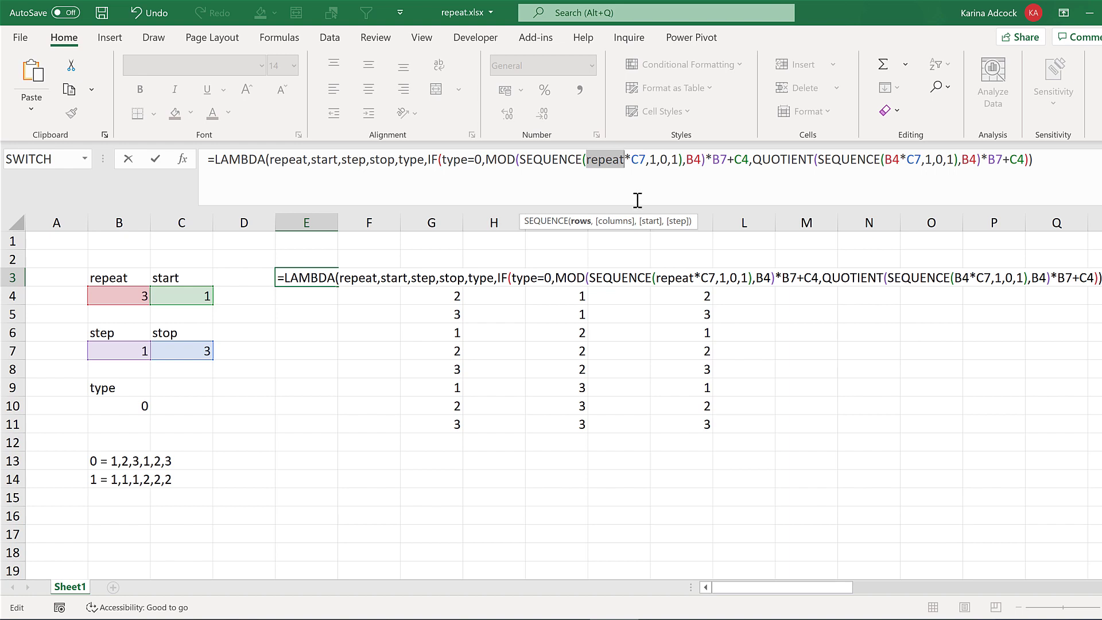
{"action": "key", "text": "ctrl+c"}
{"action": "double_click", "coordinate": [693, 159]}
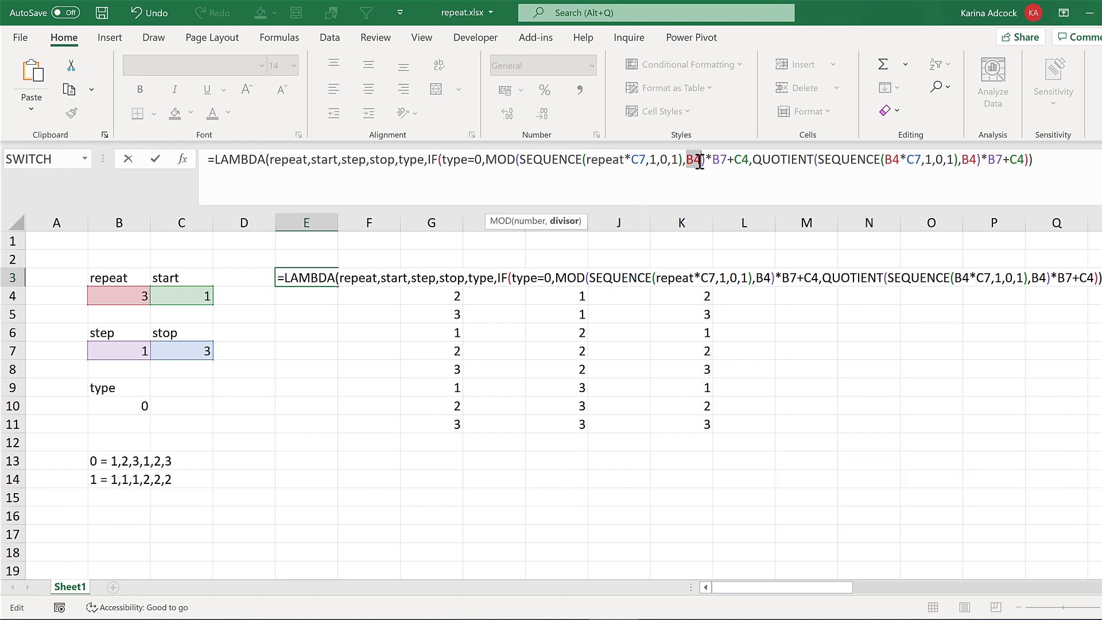
{"action": "key", "text": "ctrl+v"}
{"action": "double_click", "coordinate": [917, 159]}
{"action": "key", "text": "ctrl+v"}
{"action": "double_click", "coordinate": [1017, 159]}
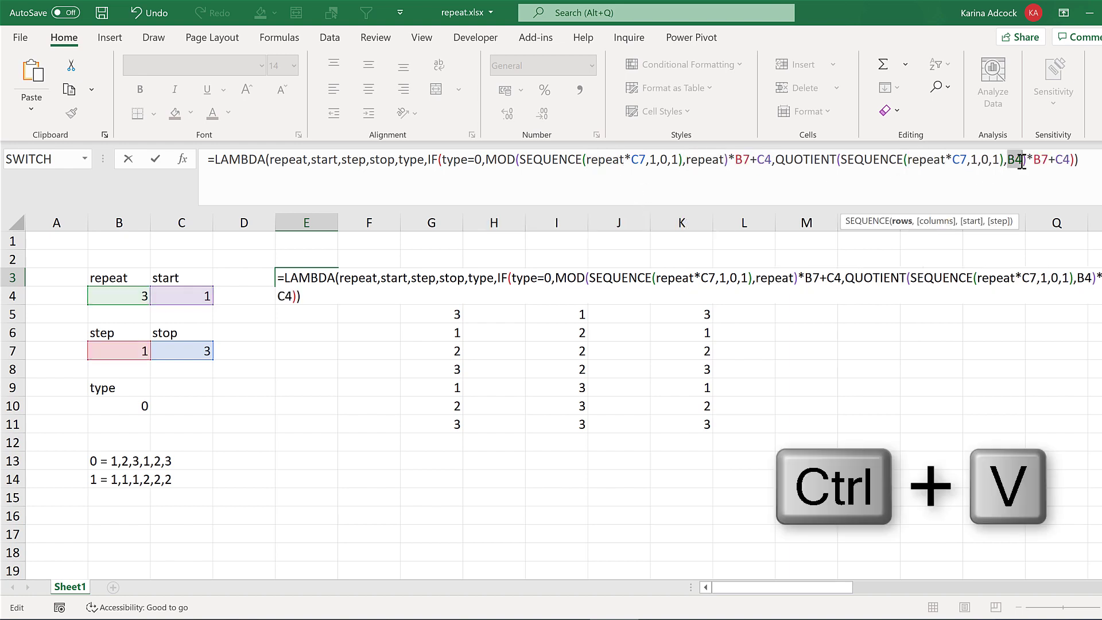
{"action": "key", "text": "ctrl+v"}
- Replace C7 with stop in both SEQUENCE functions of the LAMBDA formula
{"action": "left_click", "coordinate": [632, 161]}
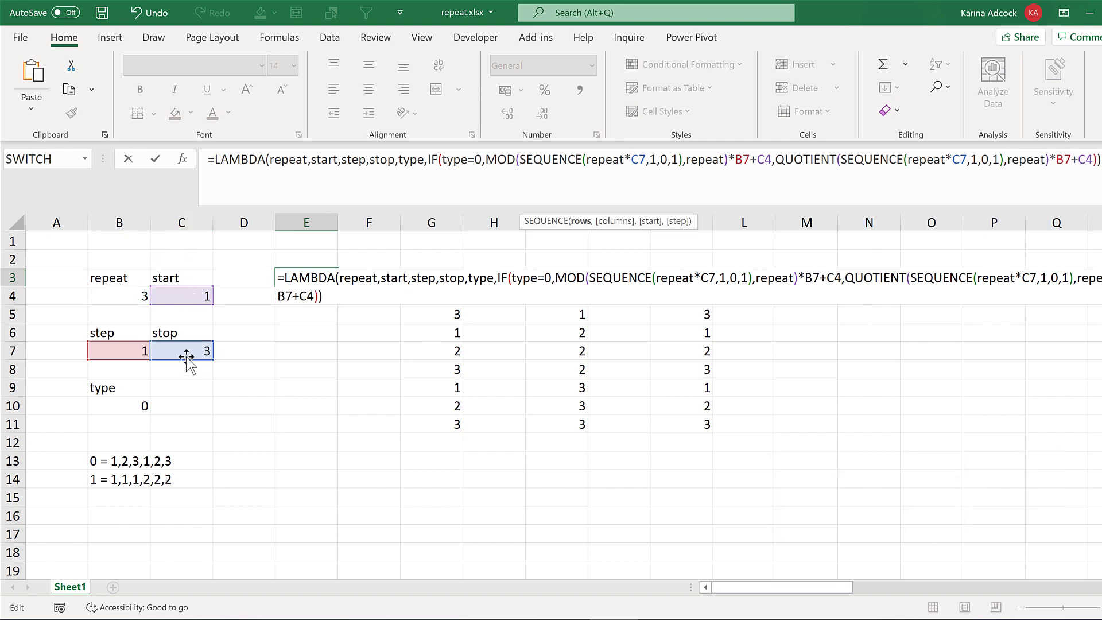
{"action": "double_click", "coordinate": [639, 159]}
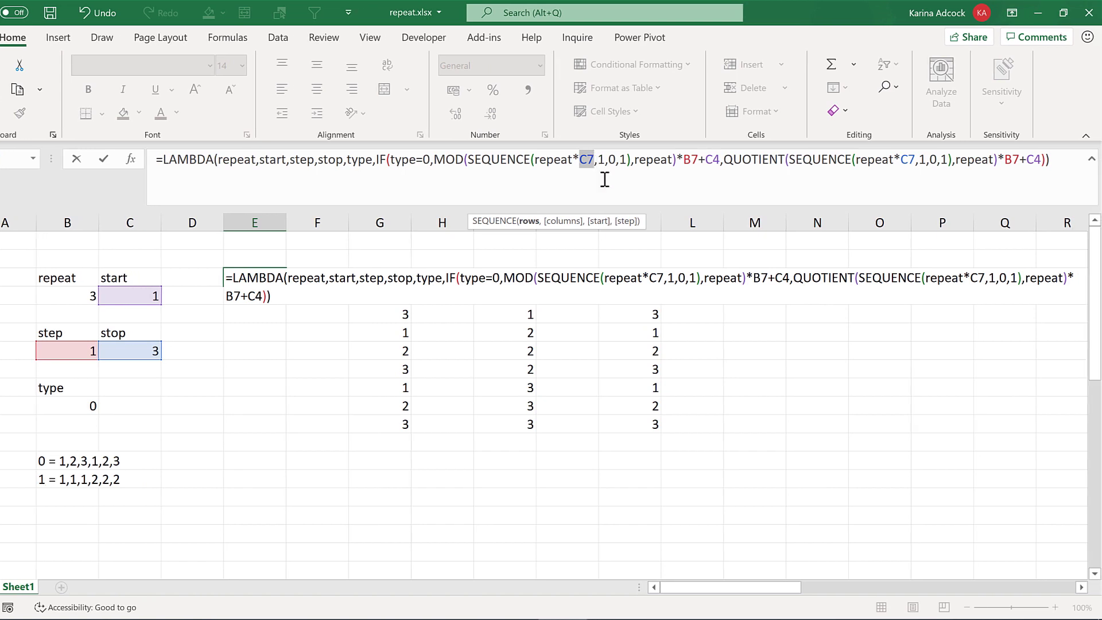
{"action": "key", "text": "BackSpace"}
{"action": "type", "text": "stop"}
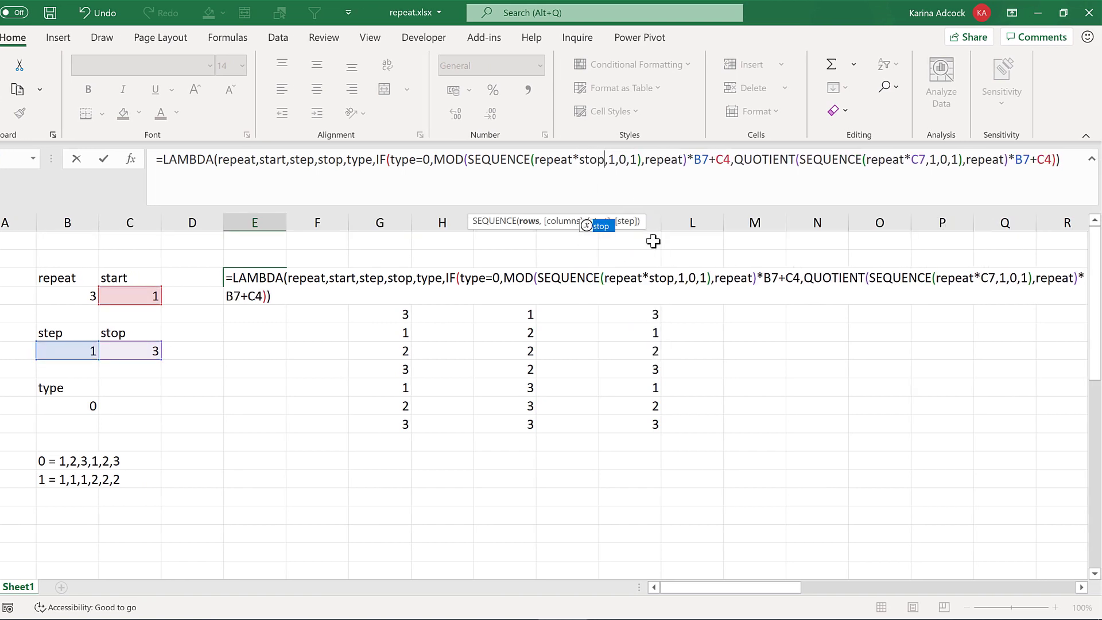
{"action": "left_click", "coordinate": [922, 160]}
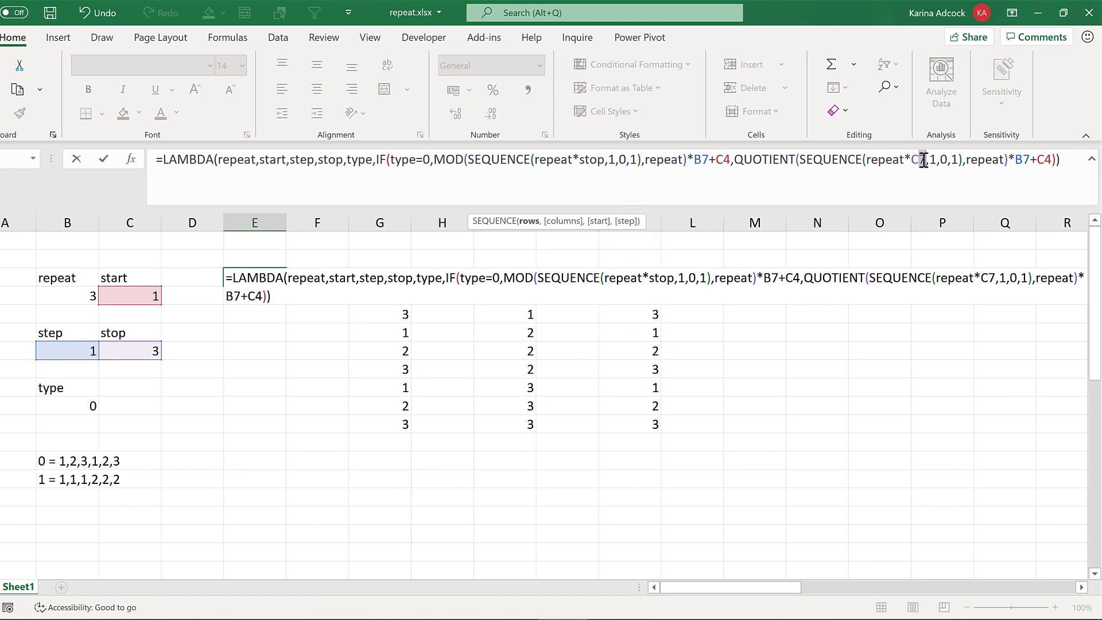
{"action": "double_click", "coordinate": [921, 160]}
{"action": "key", "text": "BackSpace"}
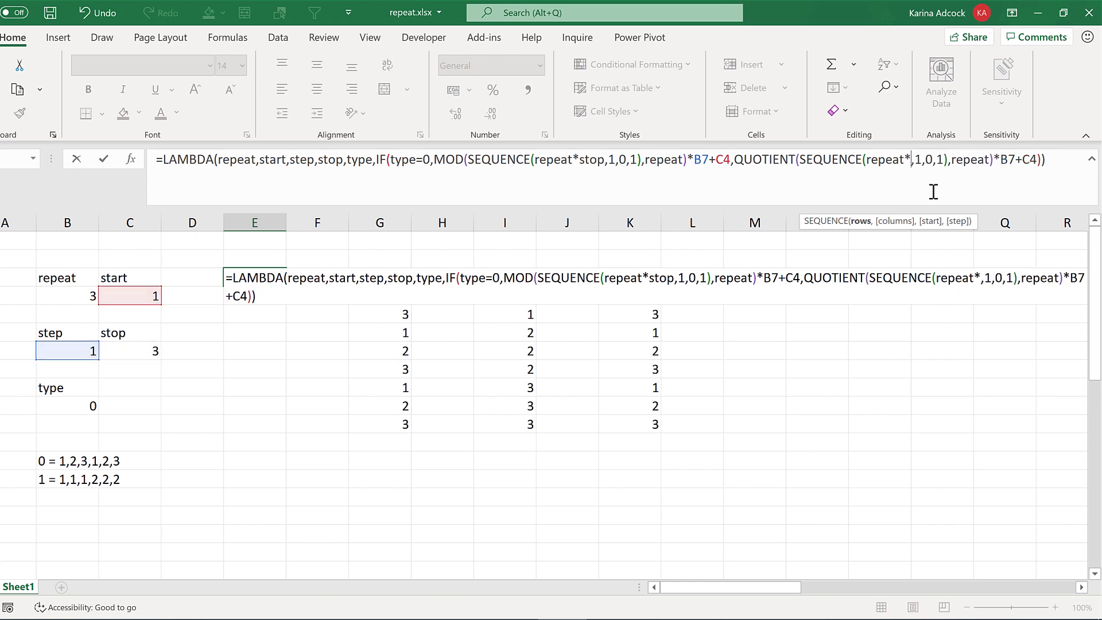
{"action": "type", "text": "stop"}
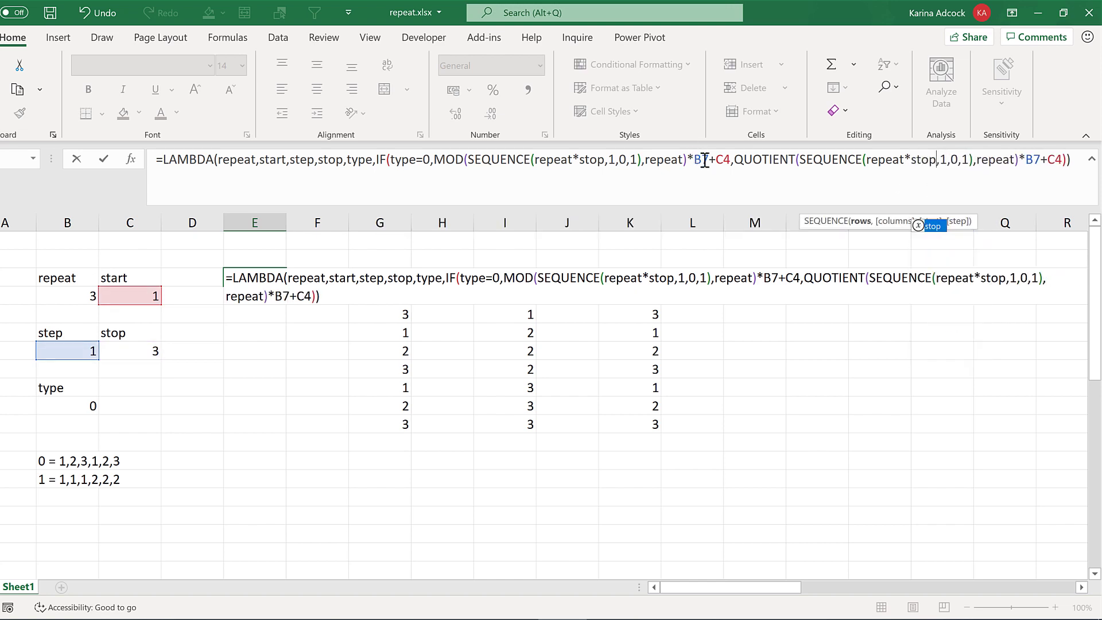
- Replace both B7 references with the parameter name step in E3's LAMBDA formula
{"action": "left_click", "coordinate": [705, 161]}
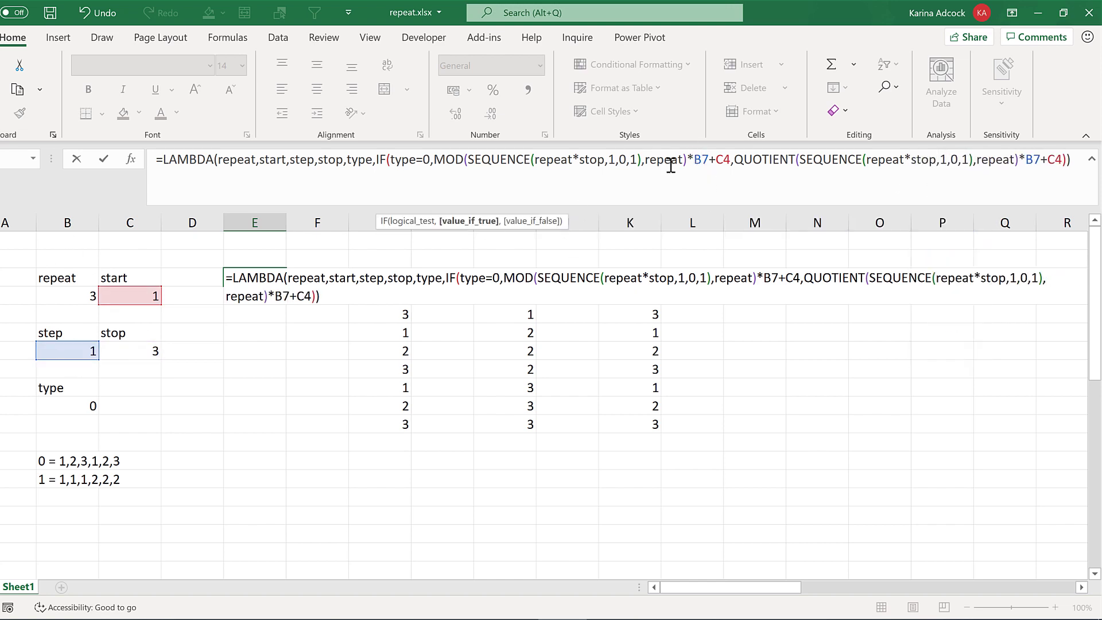
{"action": "key", "text": "BackSpace"}
{"action": "key", "text": "Delete"}
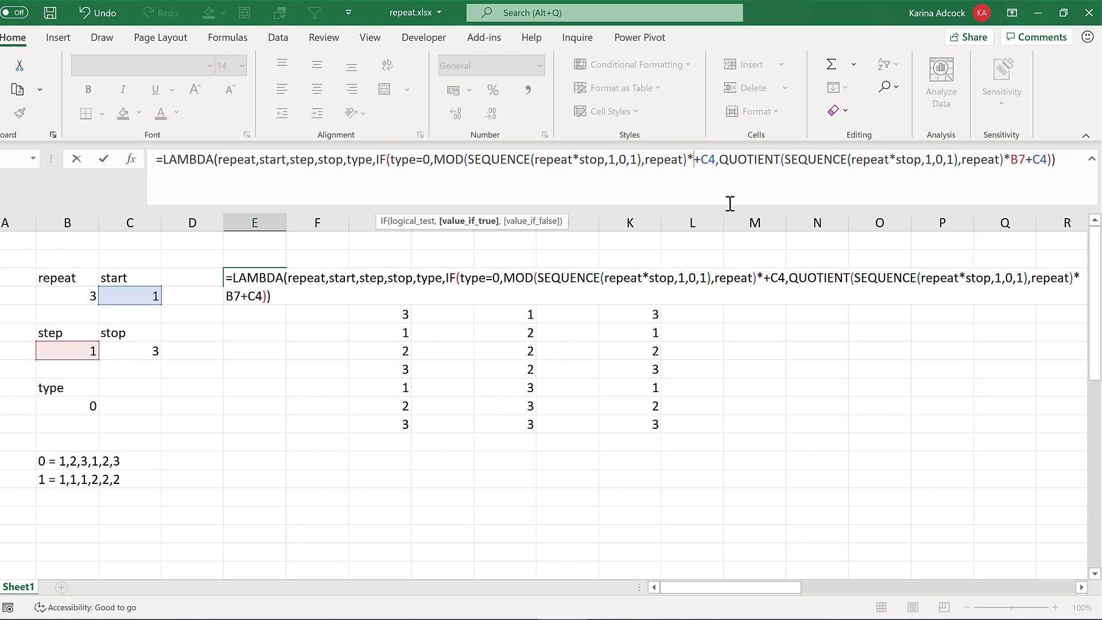
{"action": "type", "text": "step"}
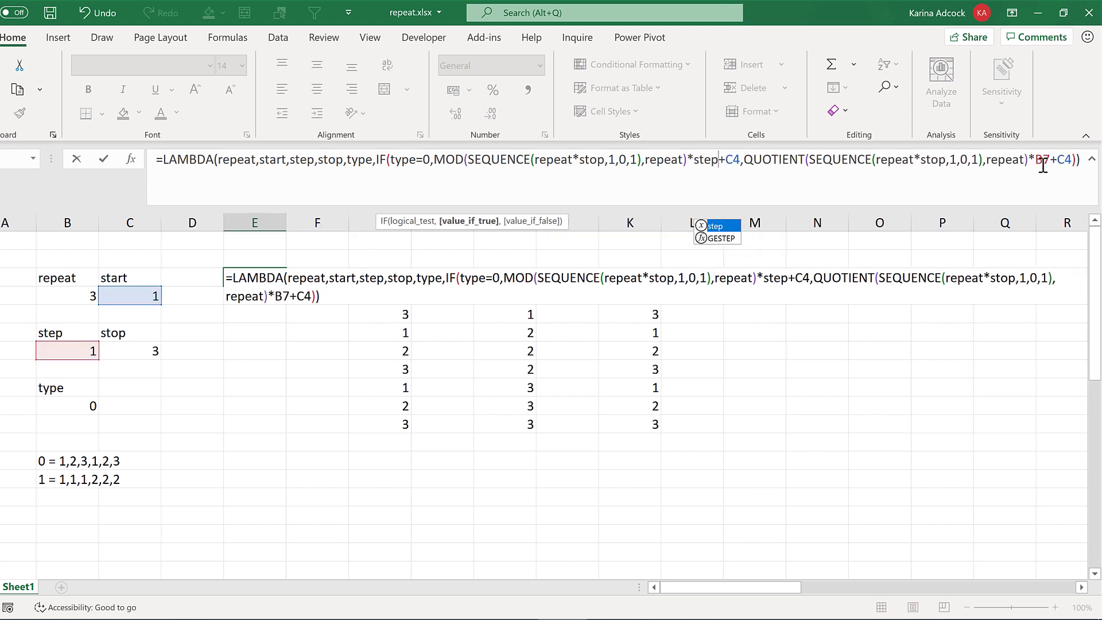
{"action": "left_click", "coordinate": [1044, 163]}
{"action": "key", "text": "BackSpace"}
{"action": "key", "text": "Delete"}
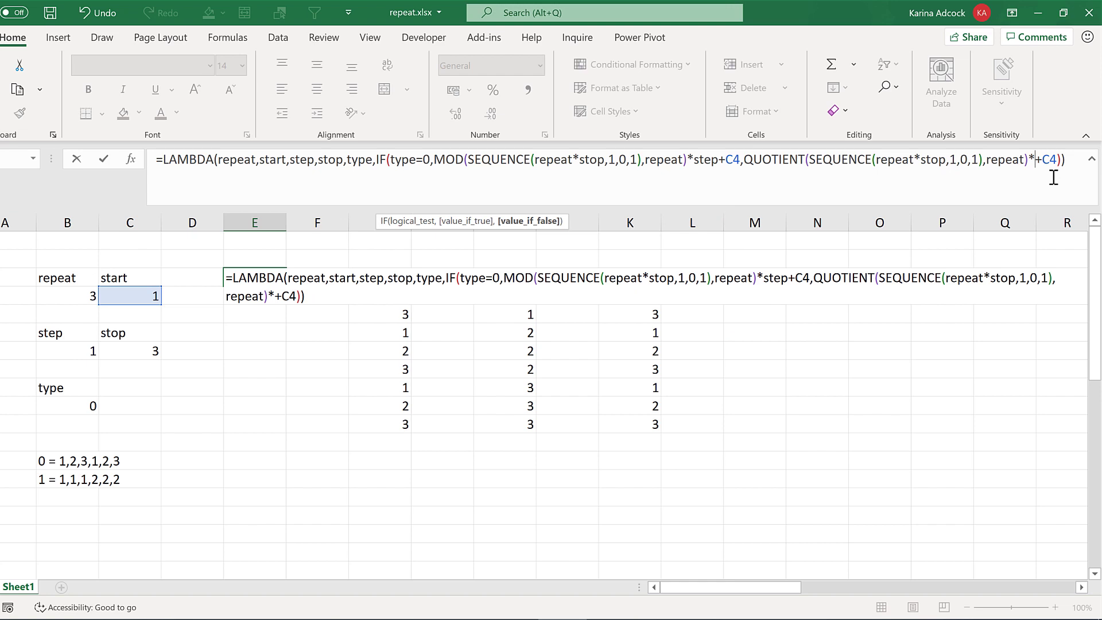
{"action": "type", "text": "step"}
- Copy the parameter name start over both C4 references in E3's LAMBDA formula
{"action": "left_click", "coordinate": [729, 161]}
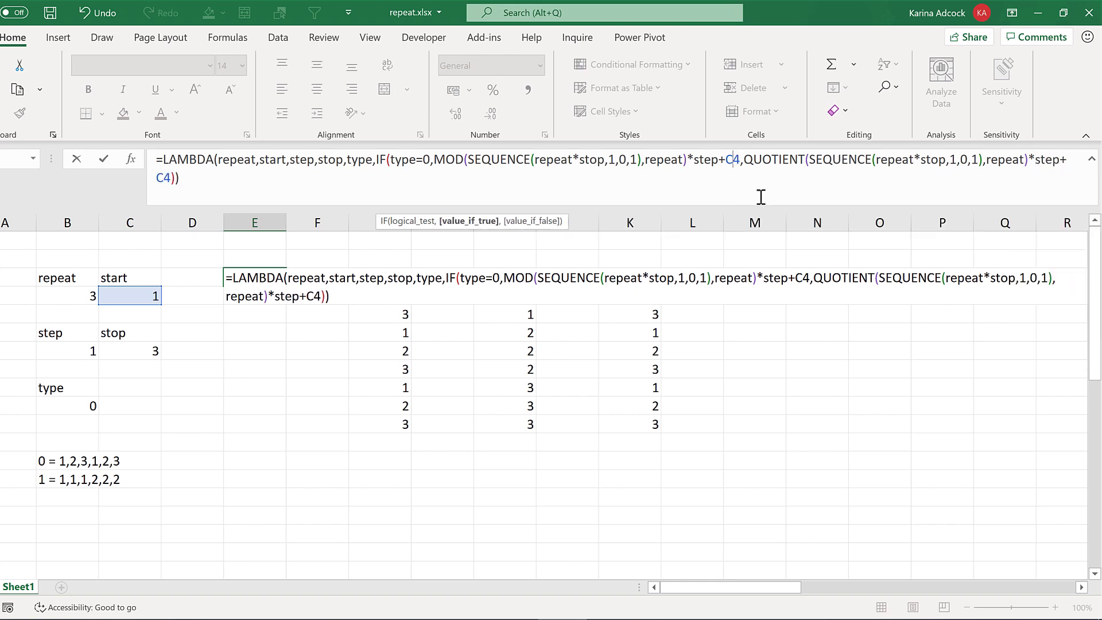
{"action": "double_click", "coordinate": [279, 161]}
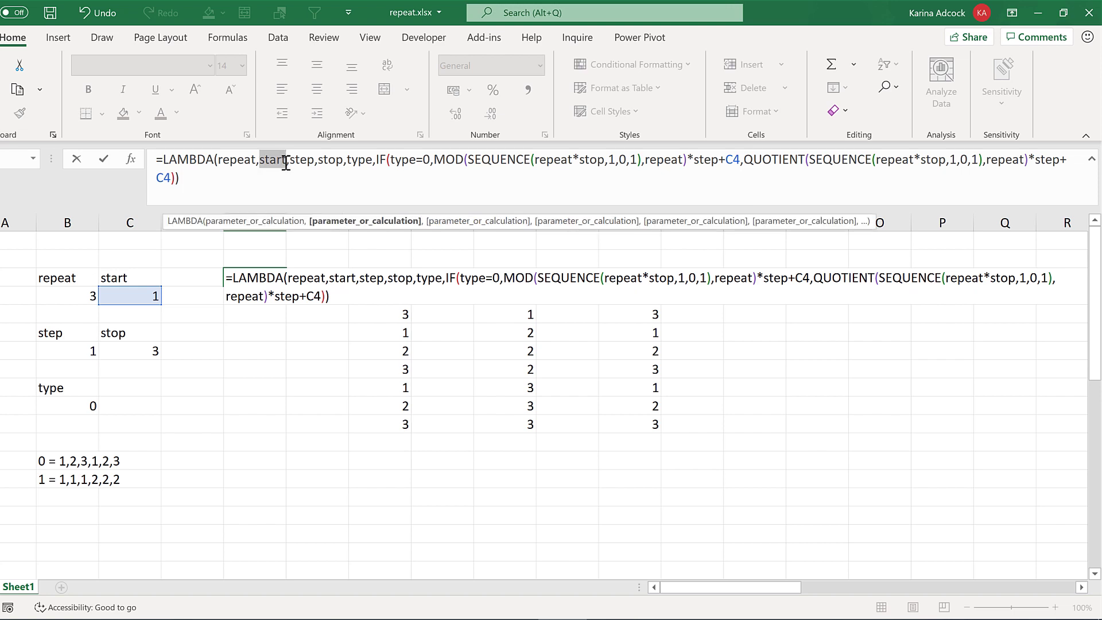
{"action": "key", "text": "ctrl+c"}
{"action": "double_click", "coordinate": [733, 162]}
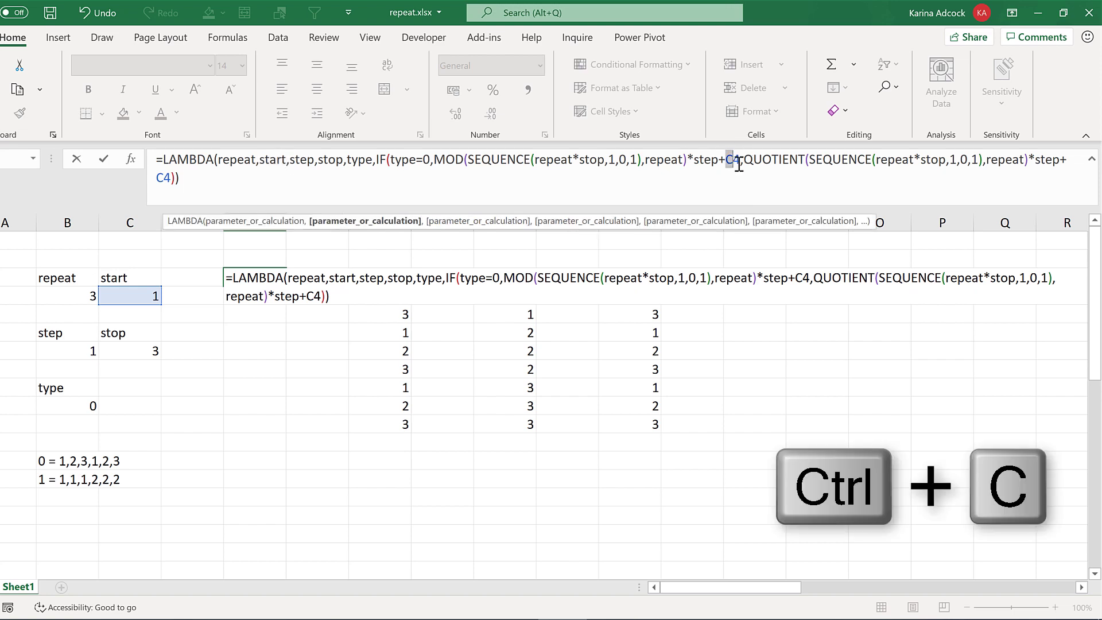
{"action": "key", "text": "ctrl+v"}
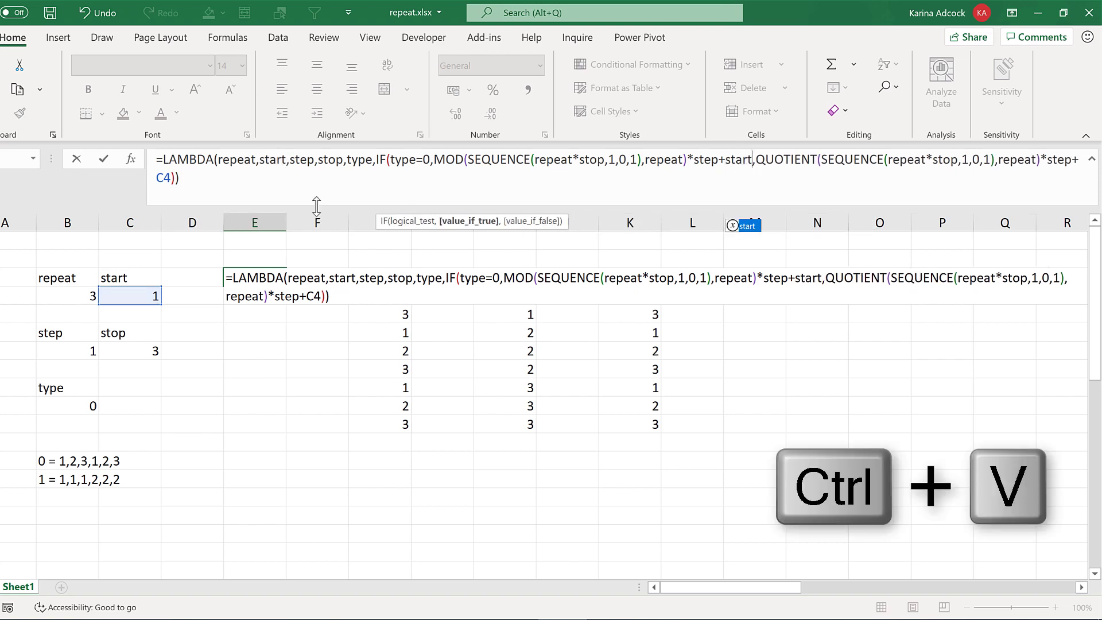
{"action": "double_click", "coordinate": [164, 178]}
{"action": "key", "text": "ctrl+v"}
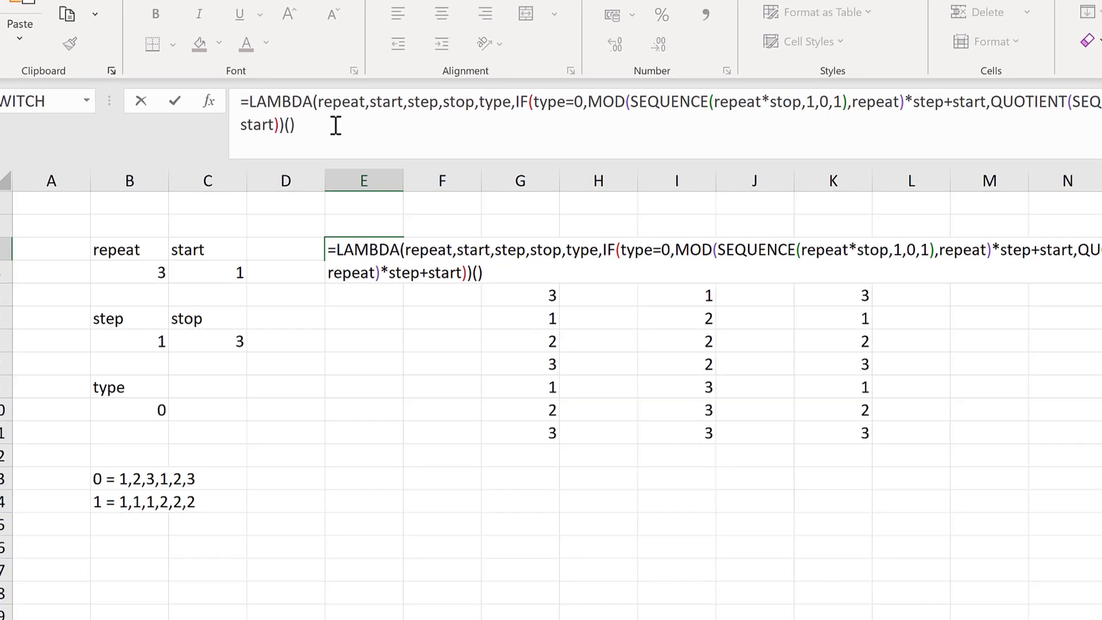
- Supply the test arguments 3,1,1,3,0 in the parentheses after the LAMBDA and enter the formula in E3
{"action": "type", "text": "3,"}
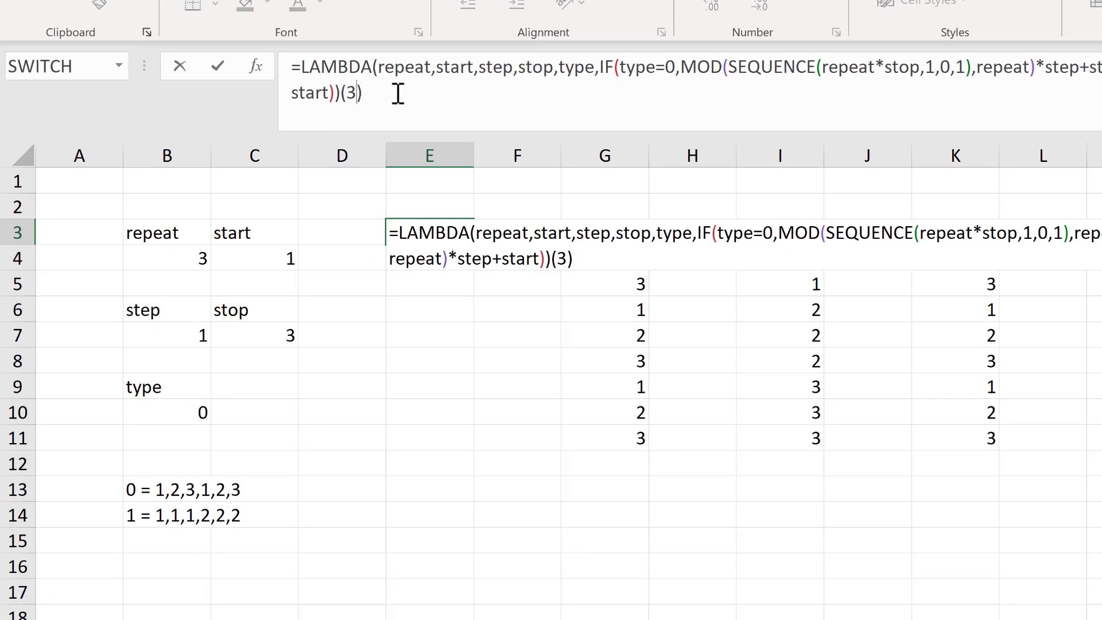
{"action": "type", "text": "1,1,3,"}
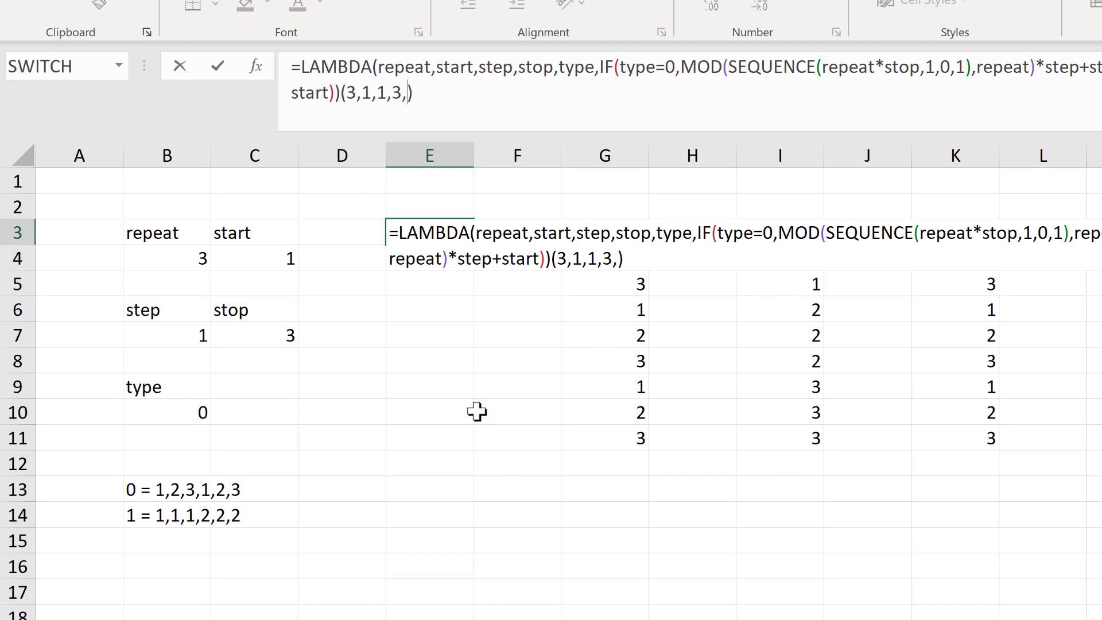
{"action": "type", "text": "0"}
{"action": "key", "text": "Return"}
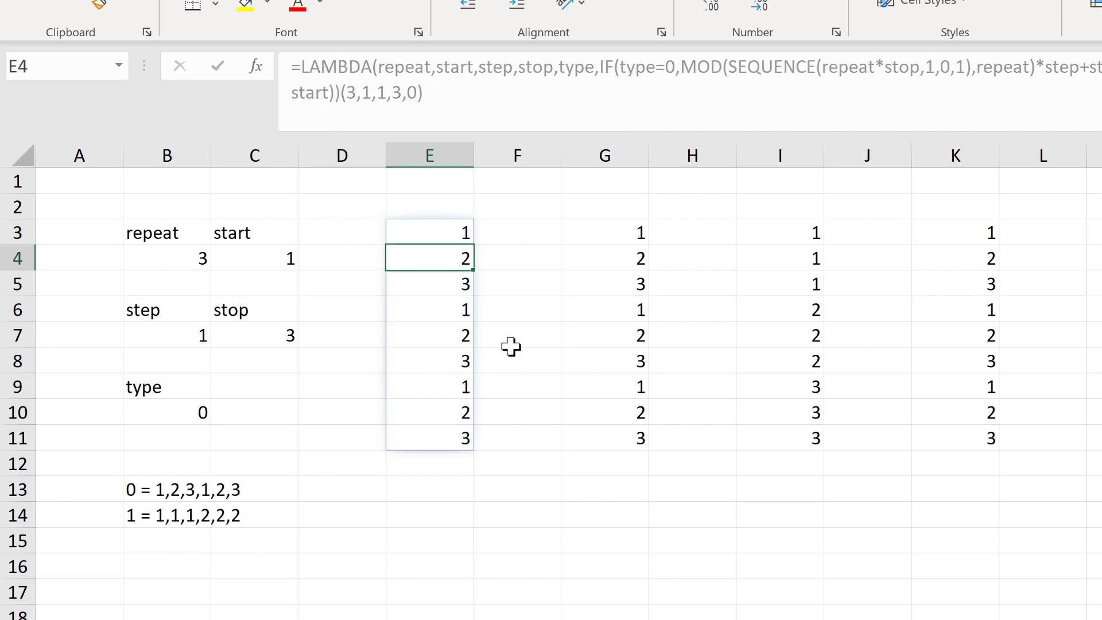
- Set the type argument to 1 in the test arguments of E3's LAMBDA
{"action": "left_click", "coordinate": [451, 230]}
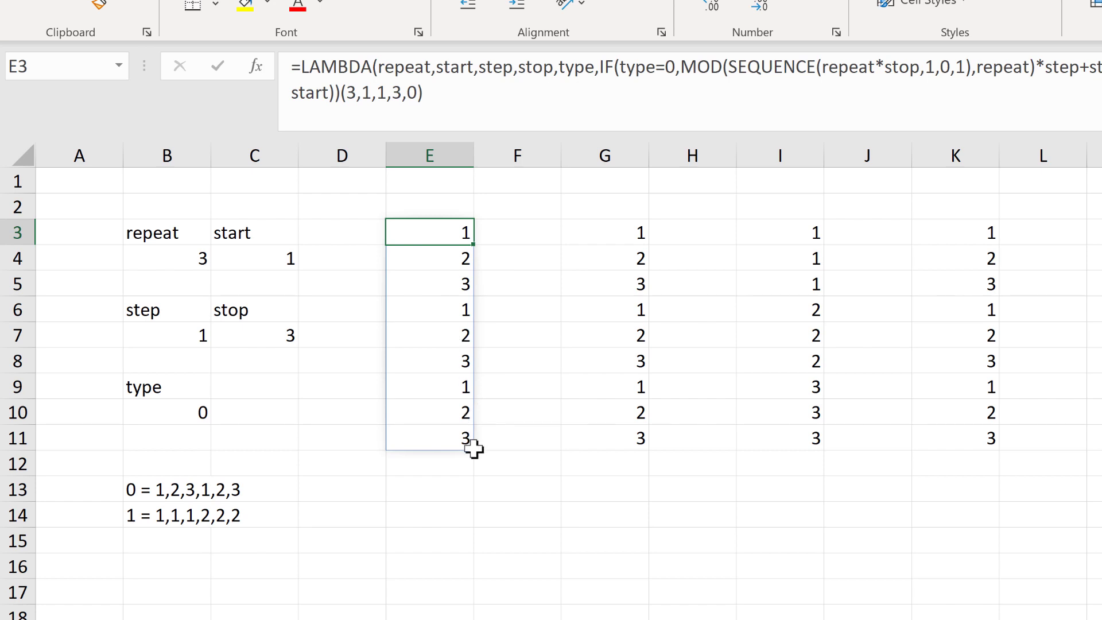
{"action": "left_click", "coordinate": [418, 91]}
{"action": "key", "text": "BackSpace"}
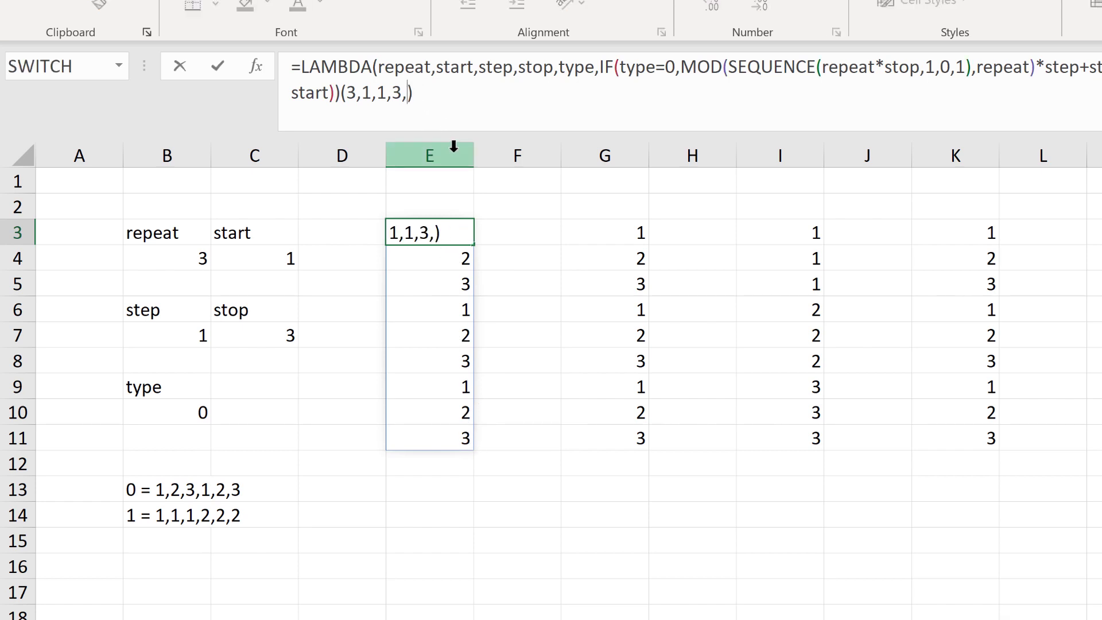
{"action": "type", "text": "1"}
{"action": "left_click", "coordinate": [463, 228]}
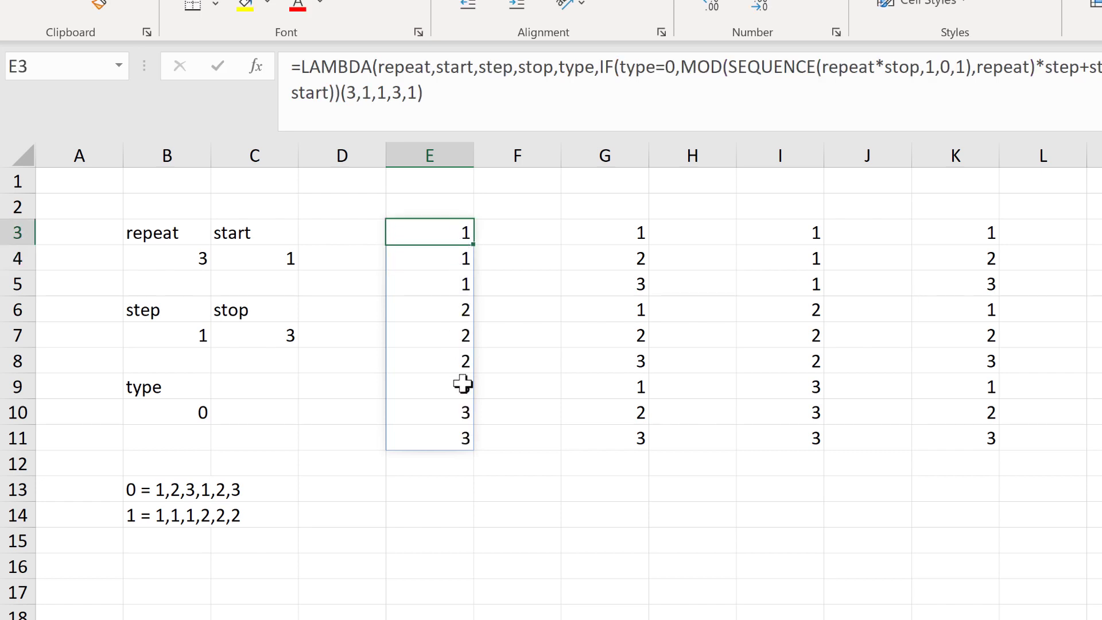
- Set the type argument to 0 and the repeat argument to 5 in E3's LAMBDA test arguments
{"action": "left_click", "coordinate": [416, 91]}
{"action": "key", "text": "BackSpace"}
{"action": "type", "text": "0"}
{"action": "left_click", "coordinate": [356, 91]}
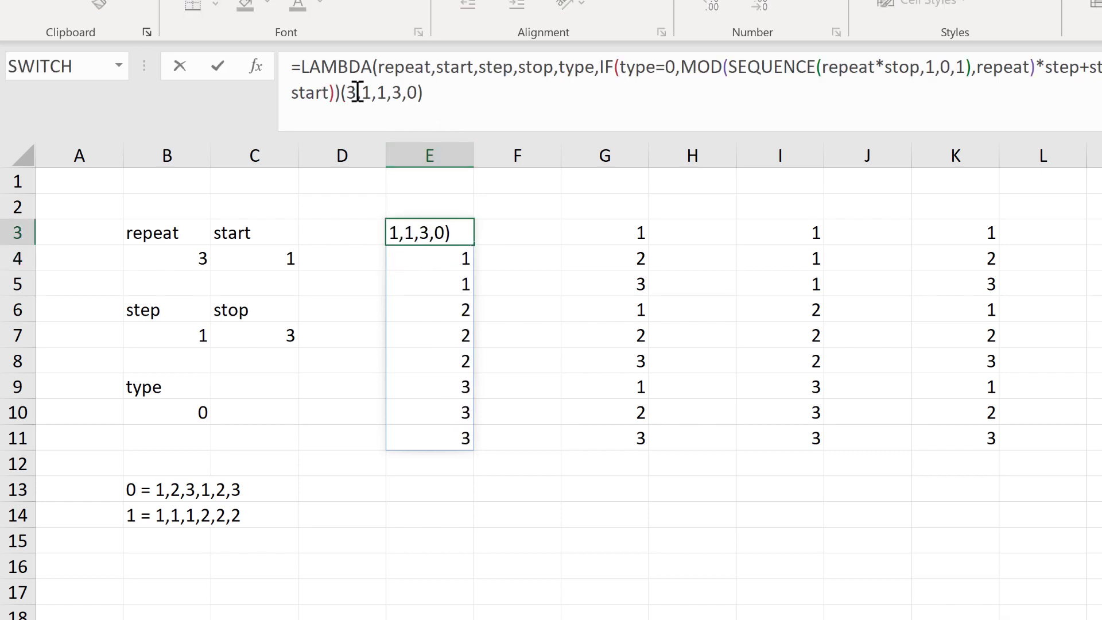
{"action": "key", "text": "BackSpace"}
{"action": "type", "text": "5"}
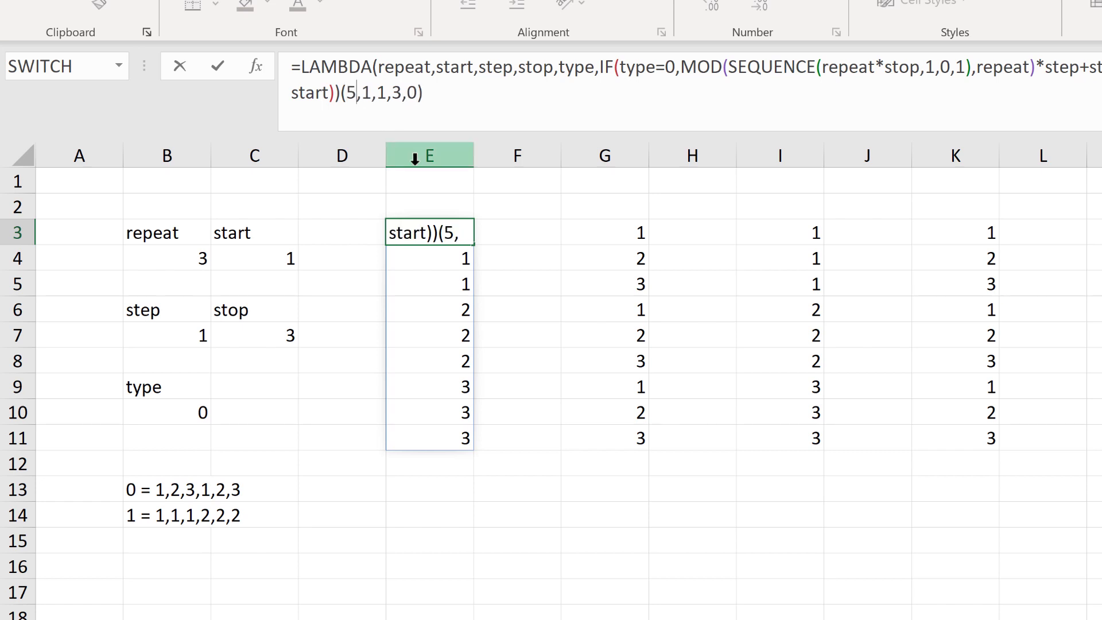
{"action": "key", "text": "Return"}
{"action": "left_click_drag", "start_coordinate": [448, 240], "coordinate": [446, 336]}
{"action": "left_click", "coordinate": [438, 230]}
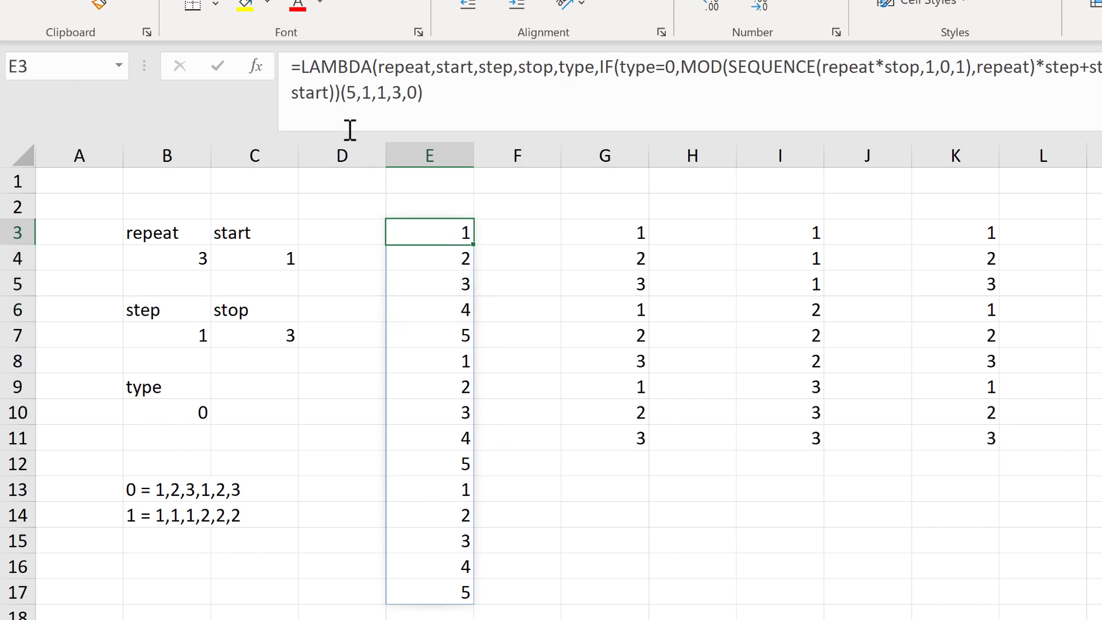
- Replace the repeat argument in E3's LAMBDA test arguments with a reference to cell B4
{"action": "left_click", "coordinate": [346, 93]}
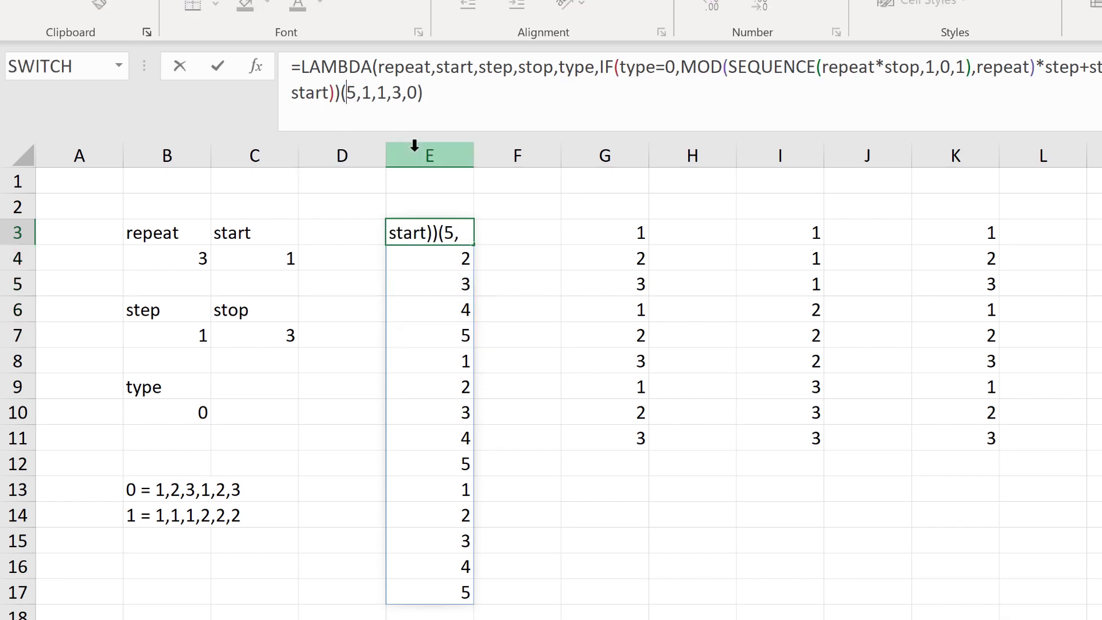
{"action": "key", "text": "Delete"}
{"action": "left_click", "coordinate": [176, 258]}
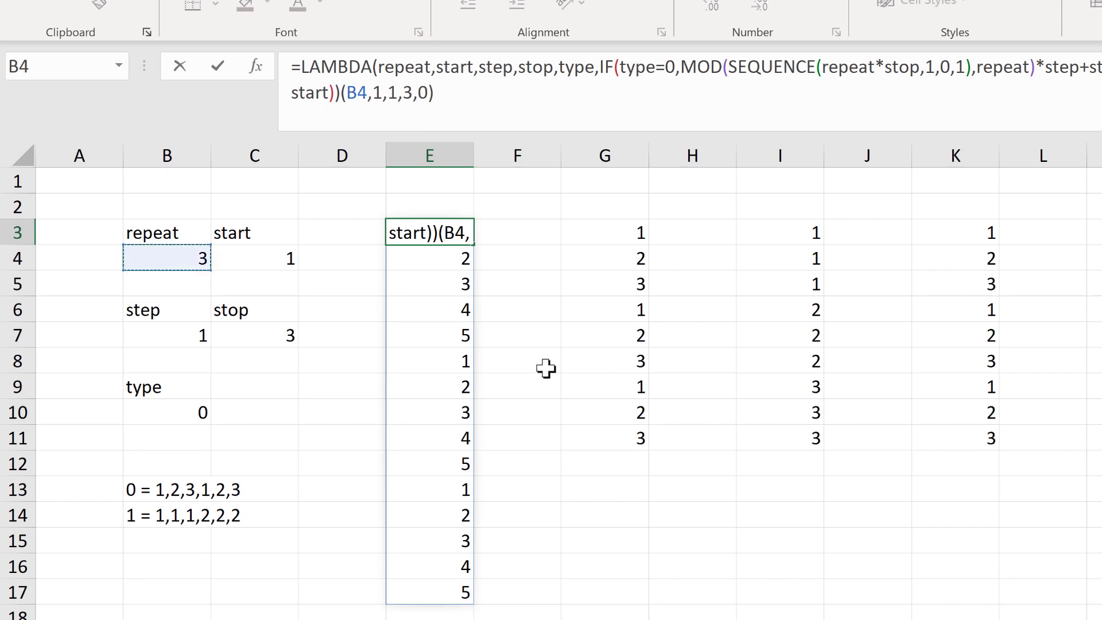
{"action": "key", "text": "Return"}
{"action": "left_click", "coordinate": [549, 333]}
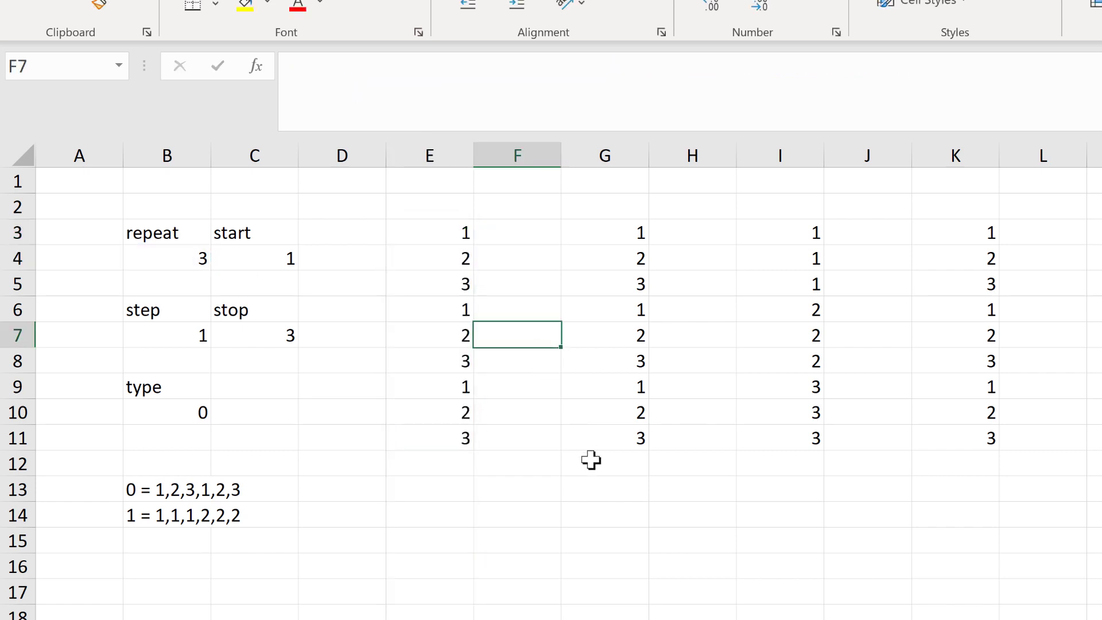
- Copy E3's LAMBDA formula without its trailing test arguments, leaving the cell unchanged
{"action": "left_click", "coordinate": [449, 230]}
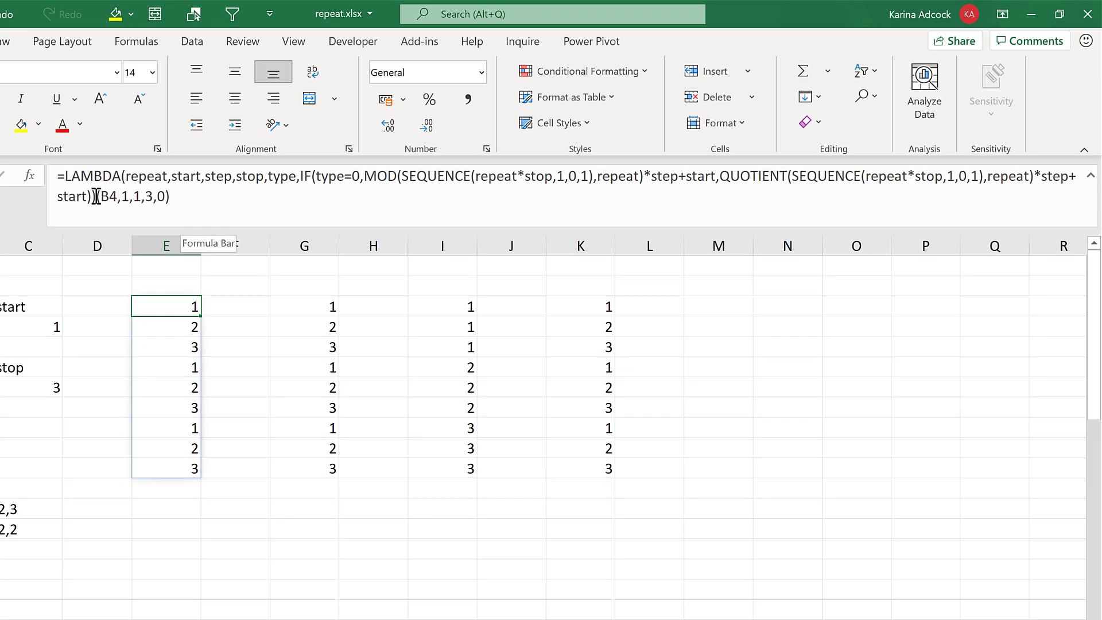
{"action": "left_click_drag", "start_coordinate": [341, 92], "coordinate": [285, 73]}
{"action": "mouse_move", "coordinate": [52, 181]}
{"action": "left_mouse_down"}
{"action": "mouse_move", "coordinate": [54, 226]}
{"action": "mouse_move", "coordinate": [54, 178]}
{"action": "mouse_move", "coordinate": [58, 189]}
{"action": "left_mouse_up"}
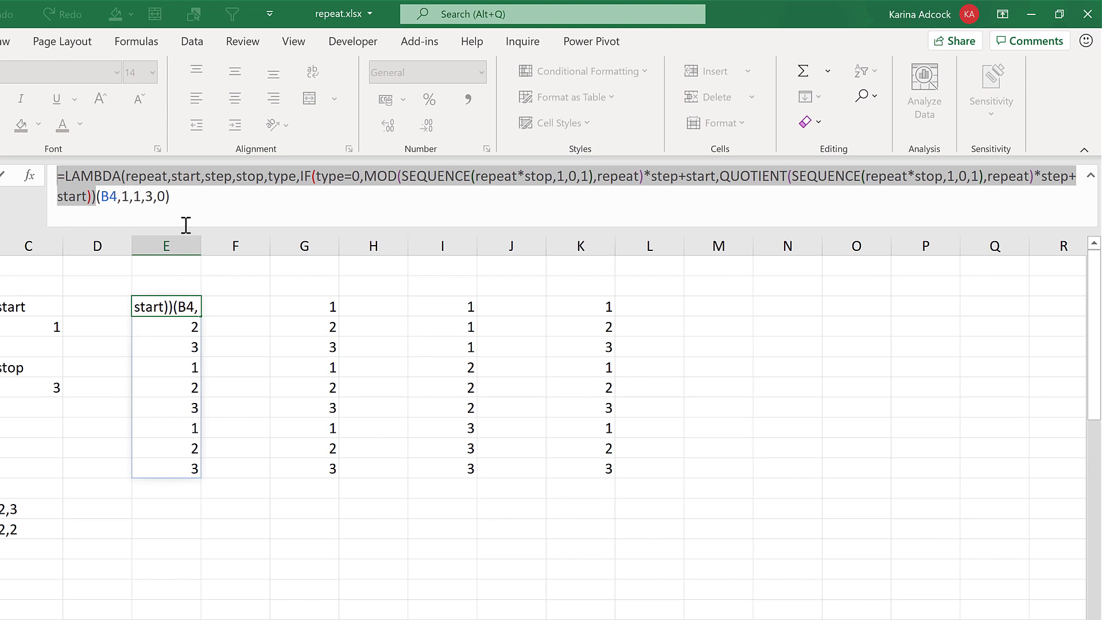
{"action": "key", "text": "ctrl+c"}
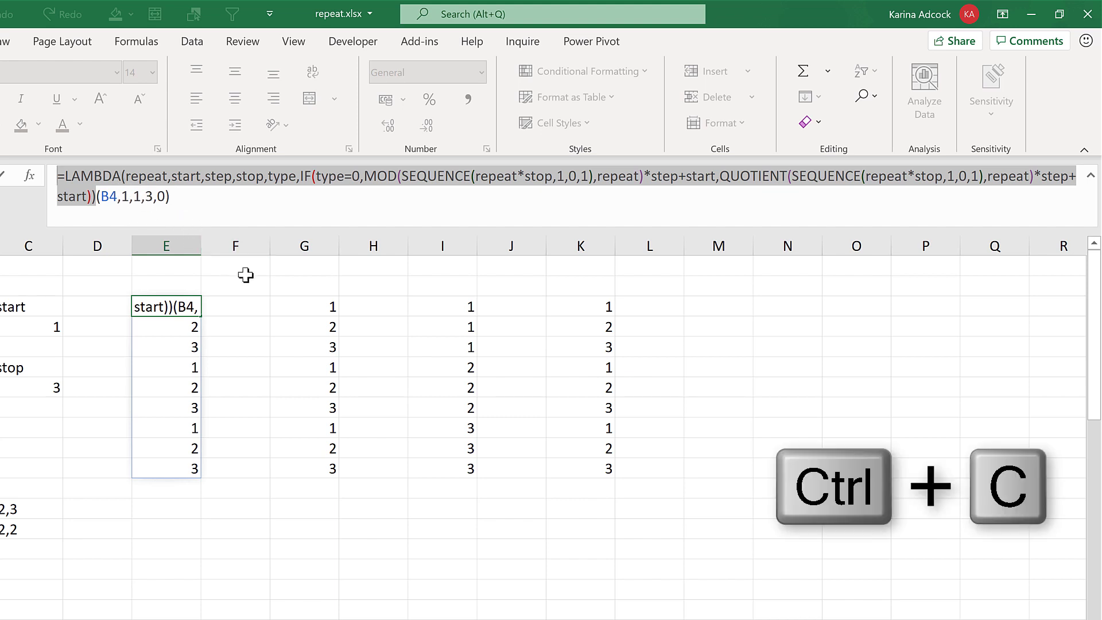
{"action": "key", "text": "Escape"}
- Start a new workbook-level defined name REPEAT from cell F3, with the copied LAMBDA formula as its reference
{"action": "left_click", "coordinate": [239, 304]}
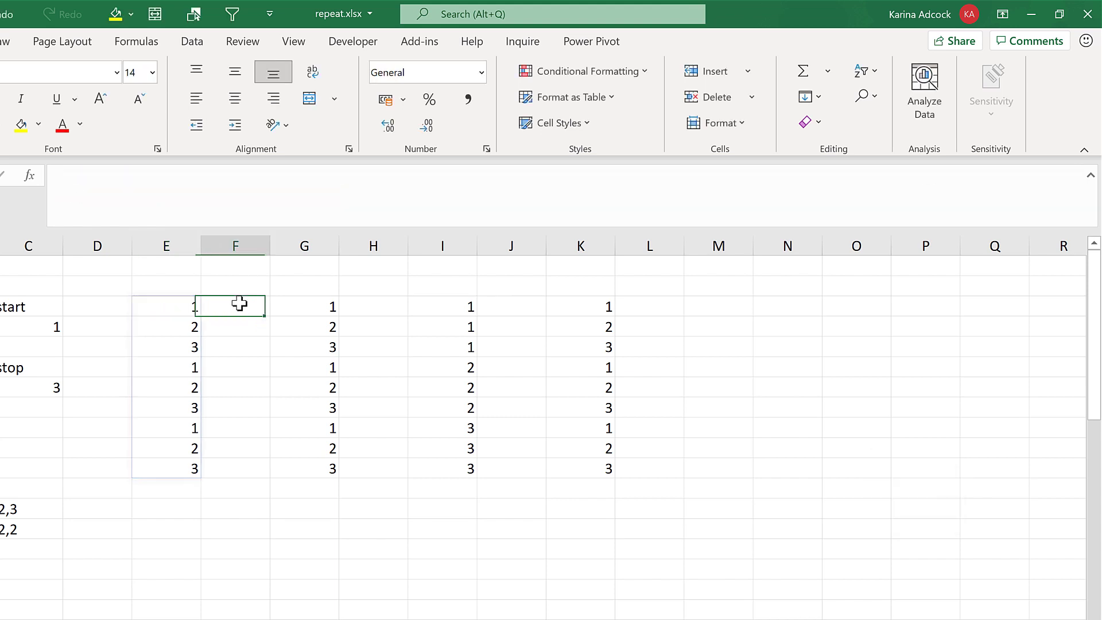
{"action": "left_click", "coordinate": [144, 46]}
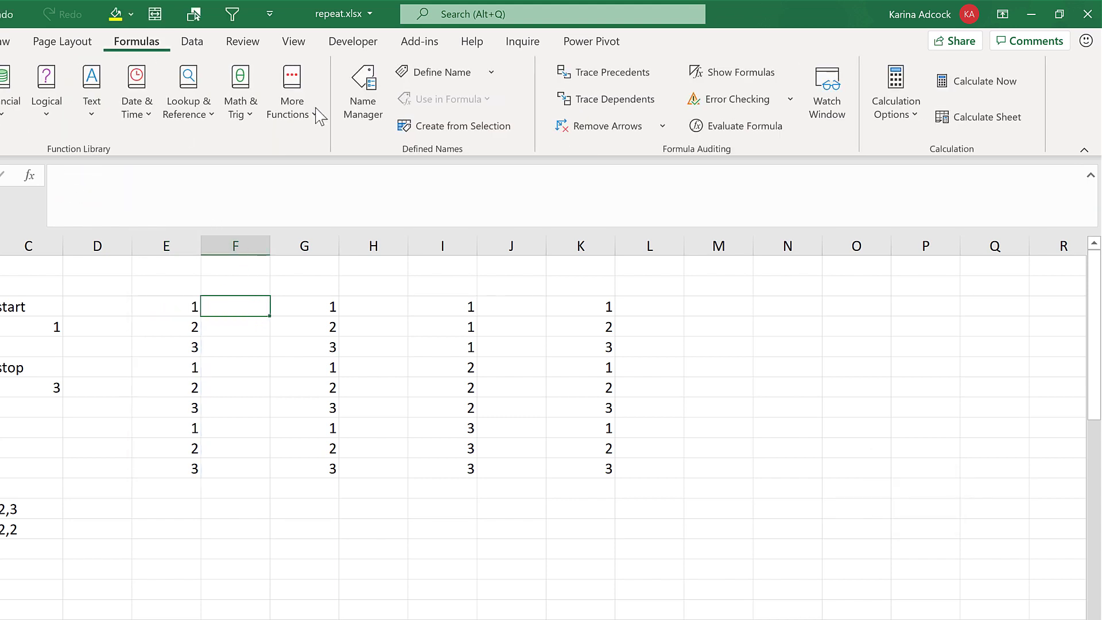
{"action": "left_click", "coordinate": [434, 80]}
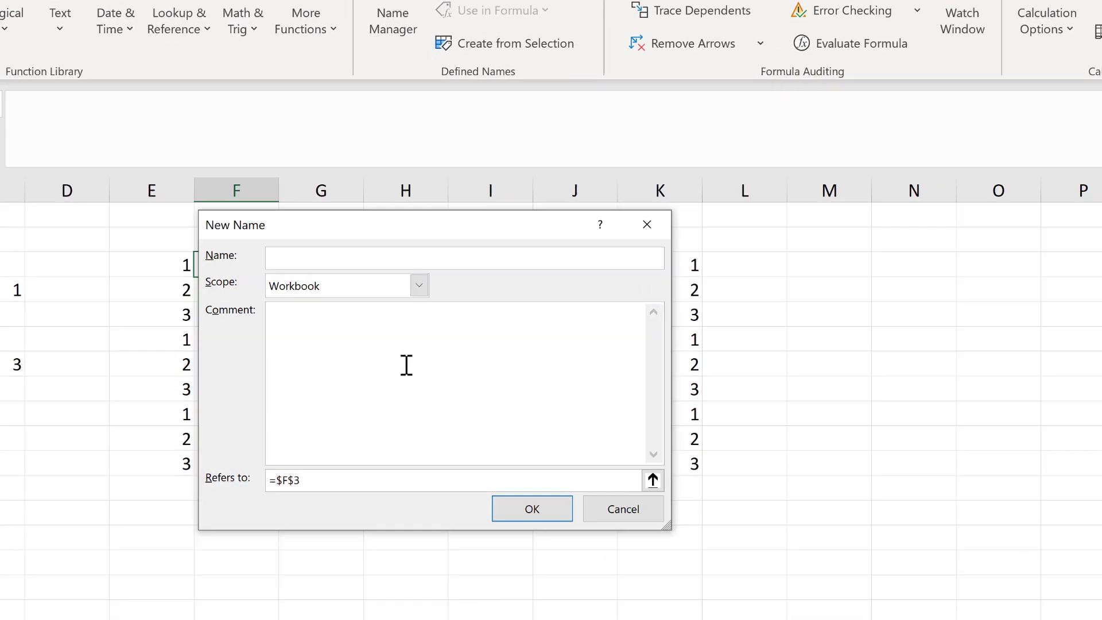
{"action": "type", "text": "REPEAT"}
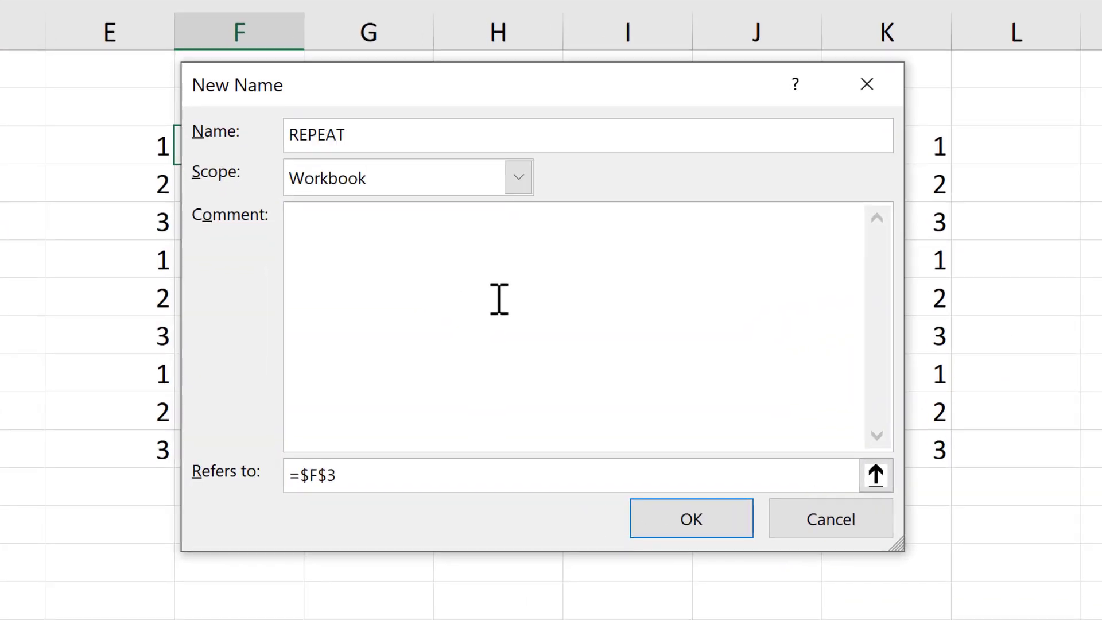
{"action": "left_click_drag", "start_coordinate": [330, 475], "coordinate": [281, 479]}
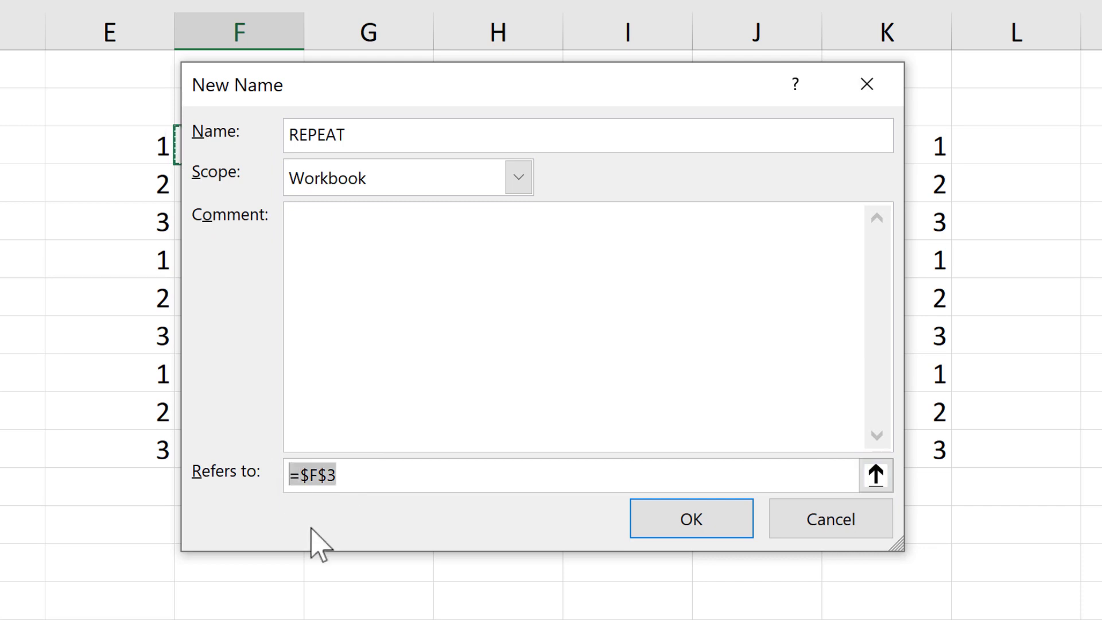
{"action": "key", "text": "ctrl+v"}
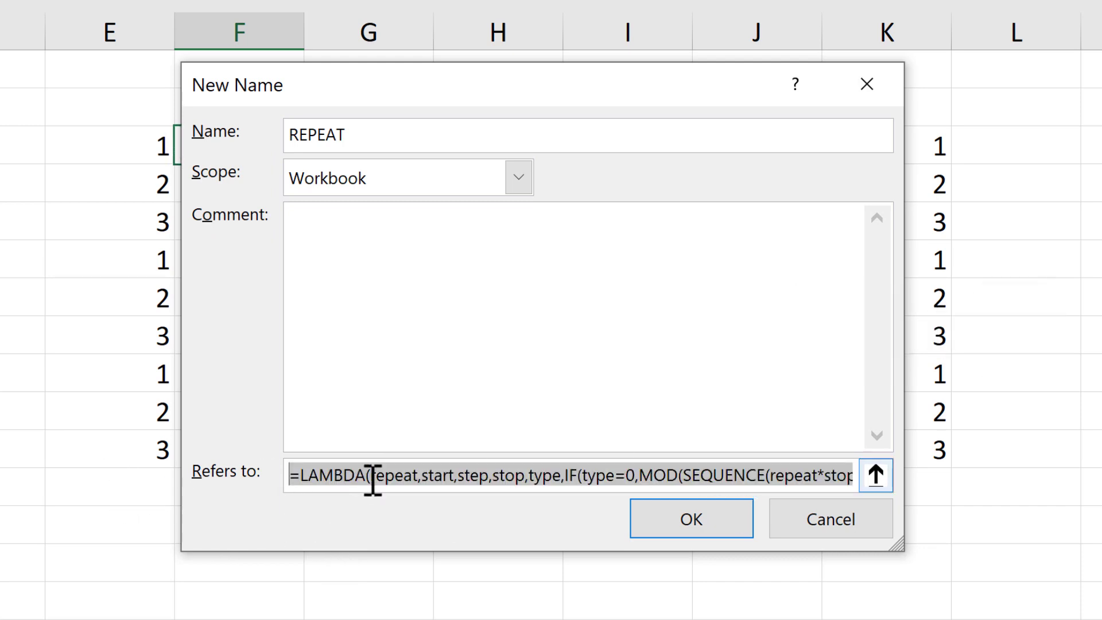
- Add the comment "=REPEAT(repeat,start,step,stop,type): 0 = 1,2,3,1,2,3: 1 = 1,1,1,2,2,2" to the new REPEAT name and save the name
{"action": "left_click", "coordinate": [357, 240]}
{"action": "type", "text": "="}
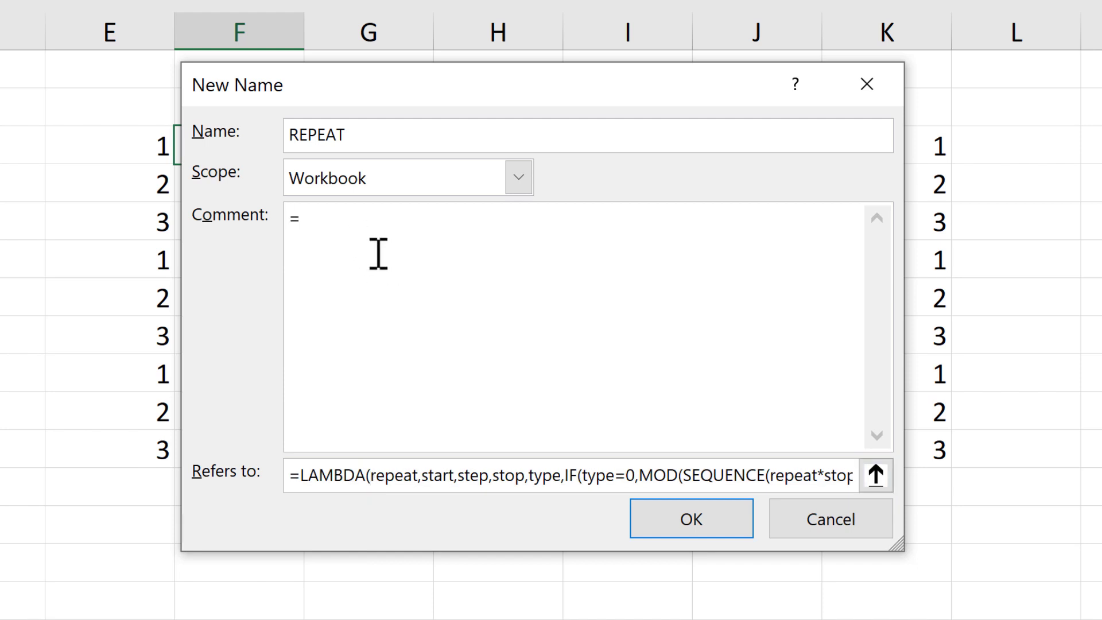
{"action": "type", "text": "REPEAT("}
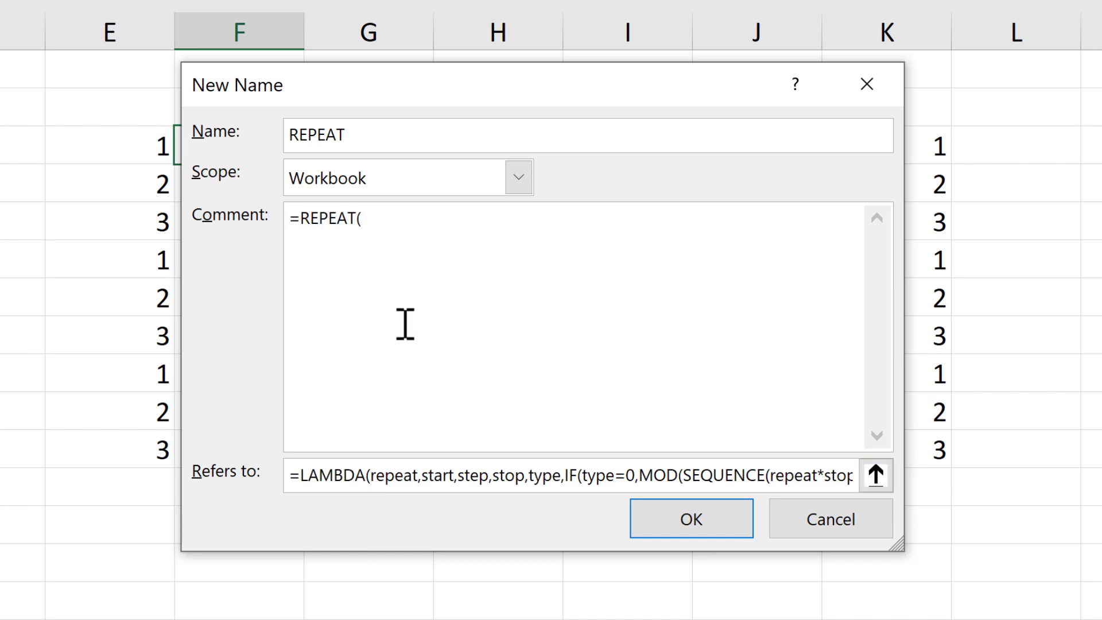
{"action": "type", "text": "repeat"}
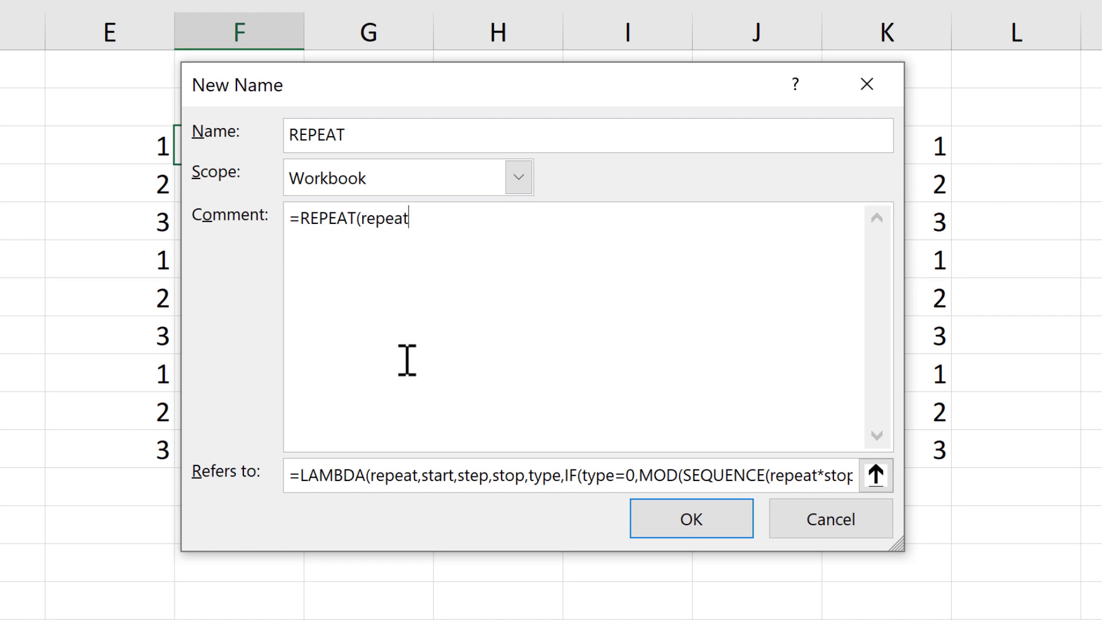
{"action": "type", "text": ",start,step,stop,type):"}
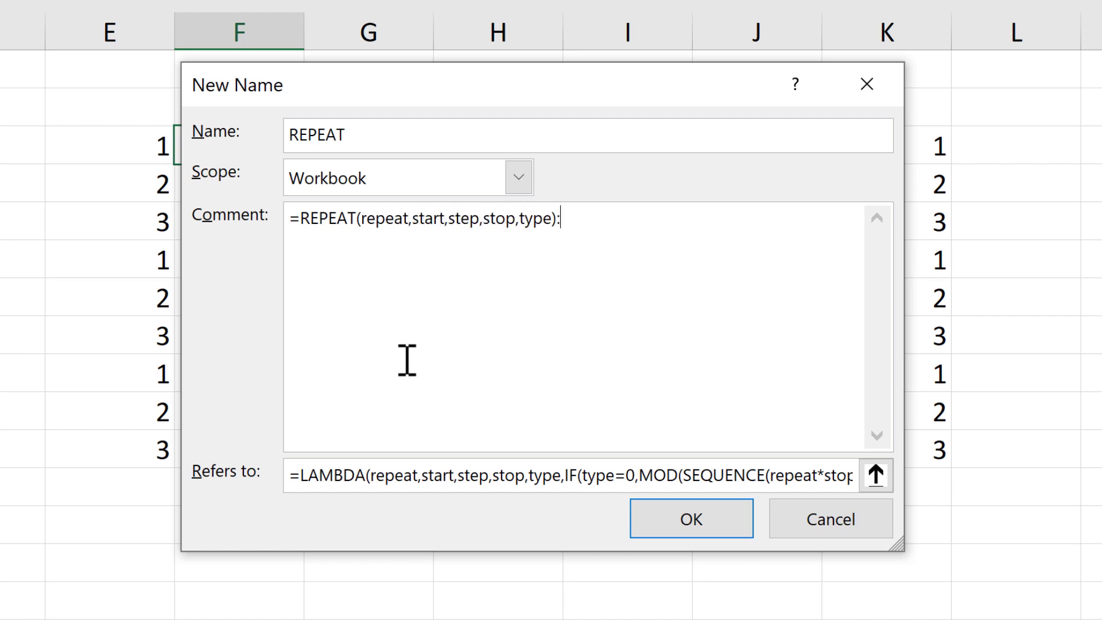
{"action": "type", "text": " 0 = 1,2,3,1,2,3: 1 = 1,1,1,2,2,2"}
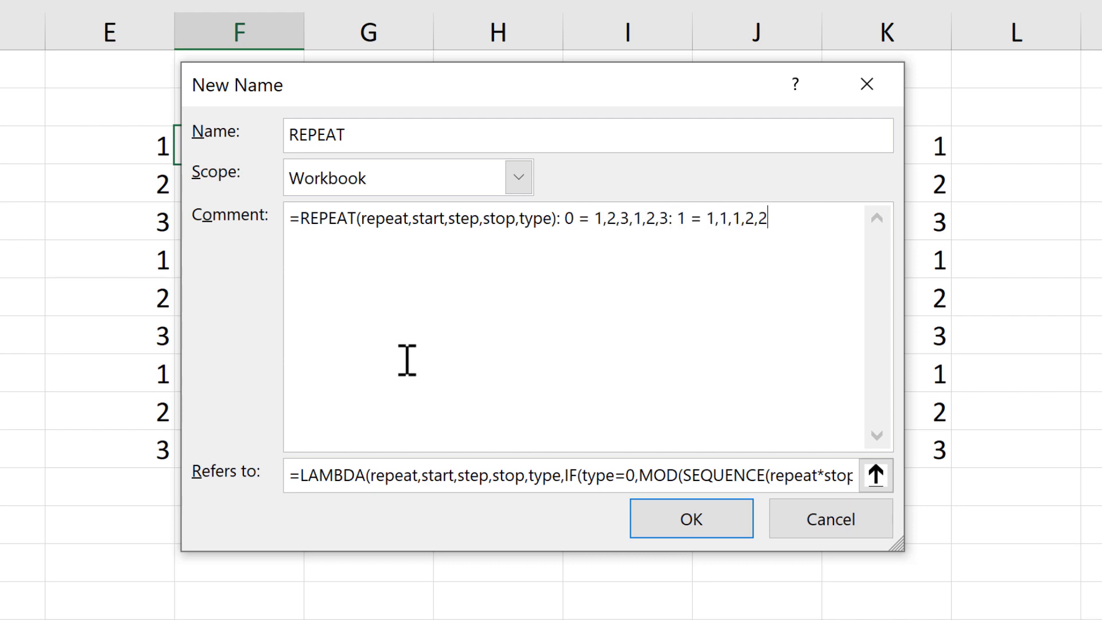
{"action": "left_click", "coordinate": [679, 521]}
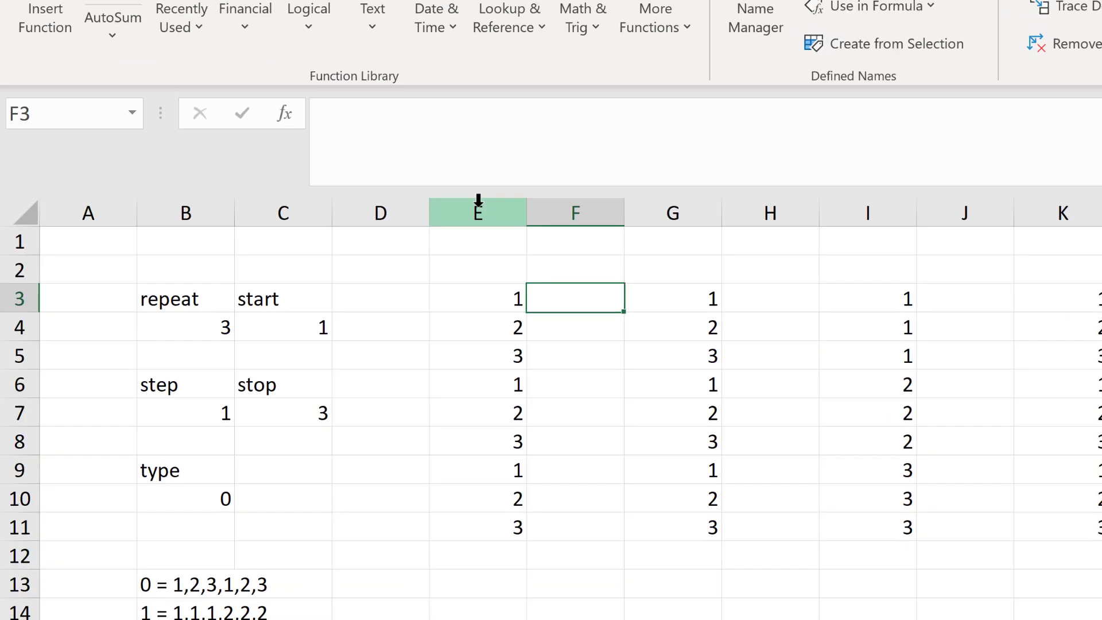
- Insert two blank columns before column E, moving the existing sequences over
{"action": "left_click_drag", "start_coordinate": [109, 24], "coordinate": [195, 24]}
{"action": "right_click", "coordinate": [195, 24]}
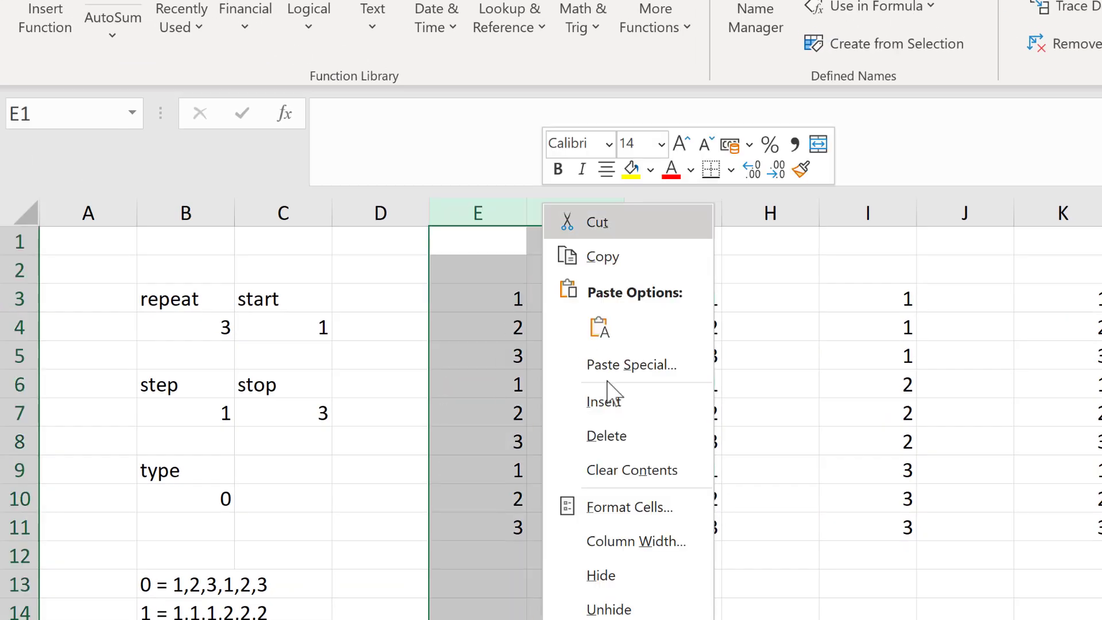
{"action": "left_click", "coordinate": [604, 400]}
- Enter the custom function formula =REPEAT(3,1,1,3,0) in cell E3
{"action": "left_click", "coordinate": [490, 299]}
{"action": "left_click_drag", "start_coordinate": [505, 194], "coordinate": [504, 138]}
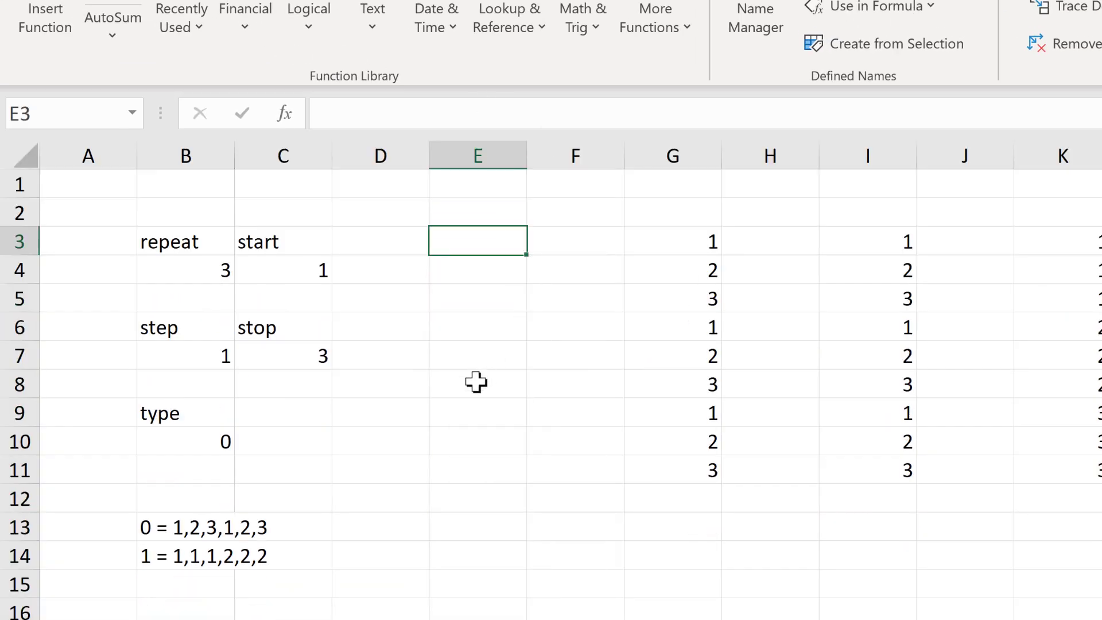
{"action": "type", "text": "=rep"}
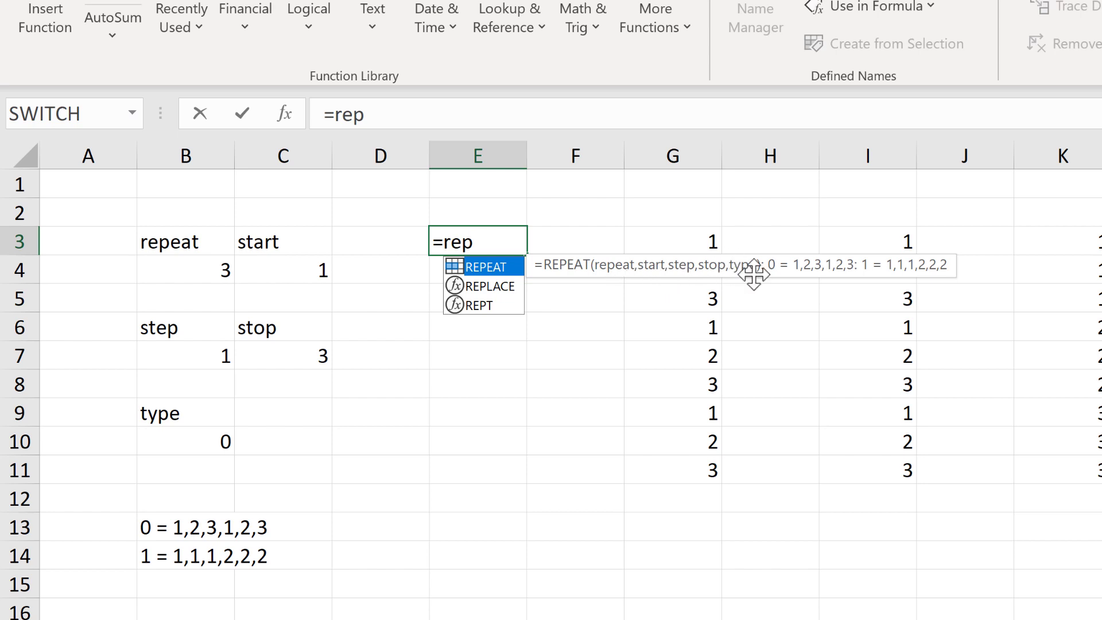
{"action": "double_click", "coordinate": [498, 270]}
{"action": "type", "text": "("}
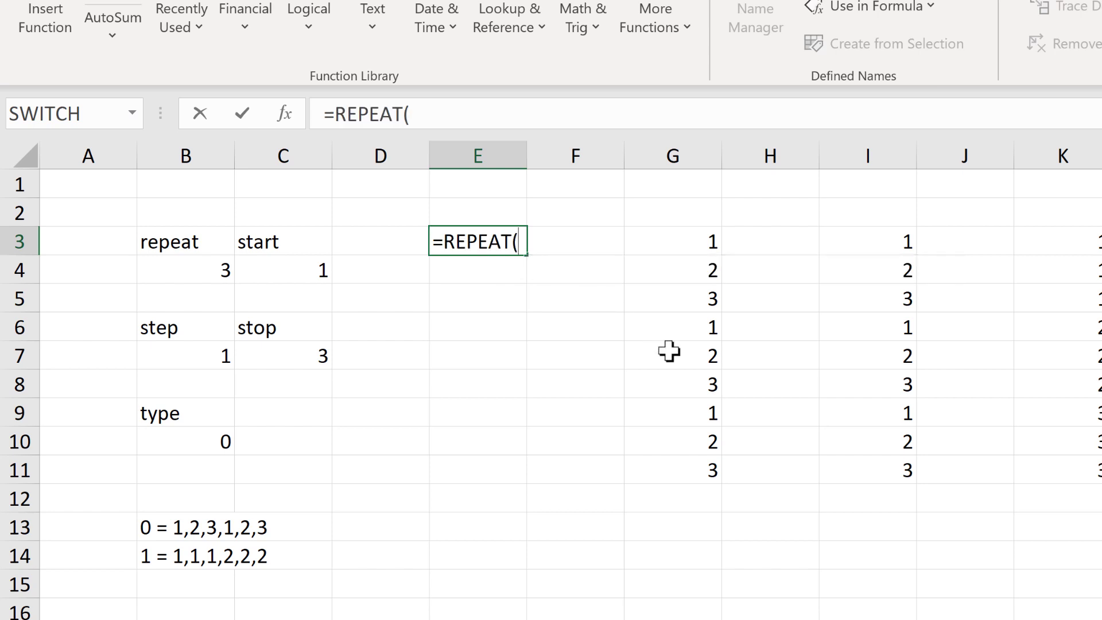
{"action": "type", "text": "3,1,1"}
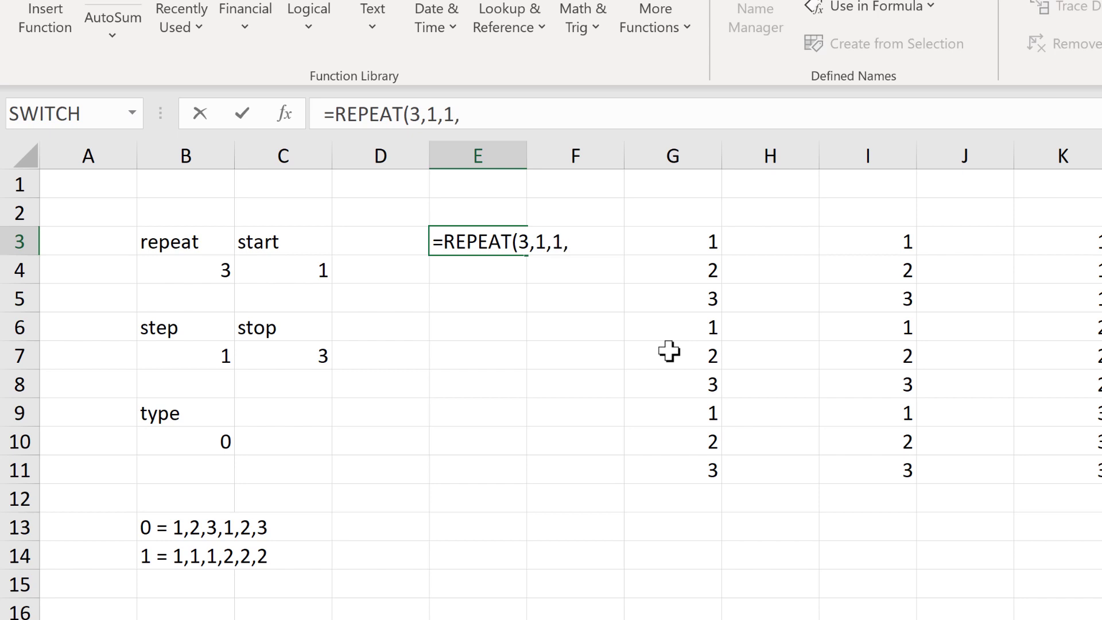
{"action": "type", "text": ",3,0"}
{"action": "key", "text": "Return"}
- Edit E3's REPEAT formula, setting the repeat argument to 4, start to 2 and step to 2
{"action": "left_click", "coordinate": [480, 240]}
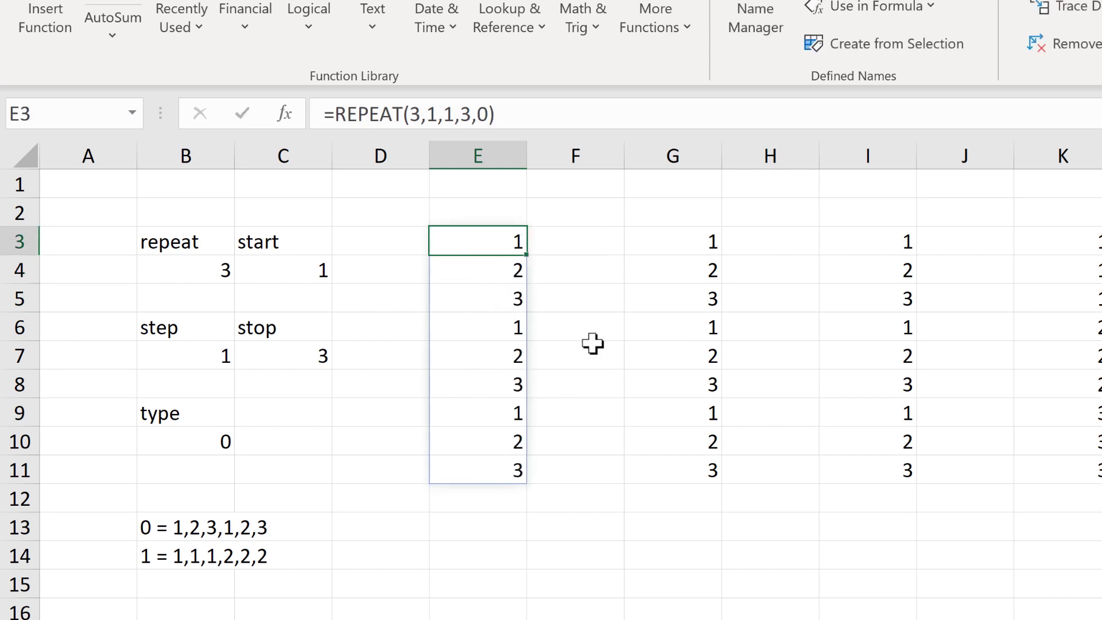
{"action": "key", "text": "F2"}
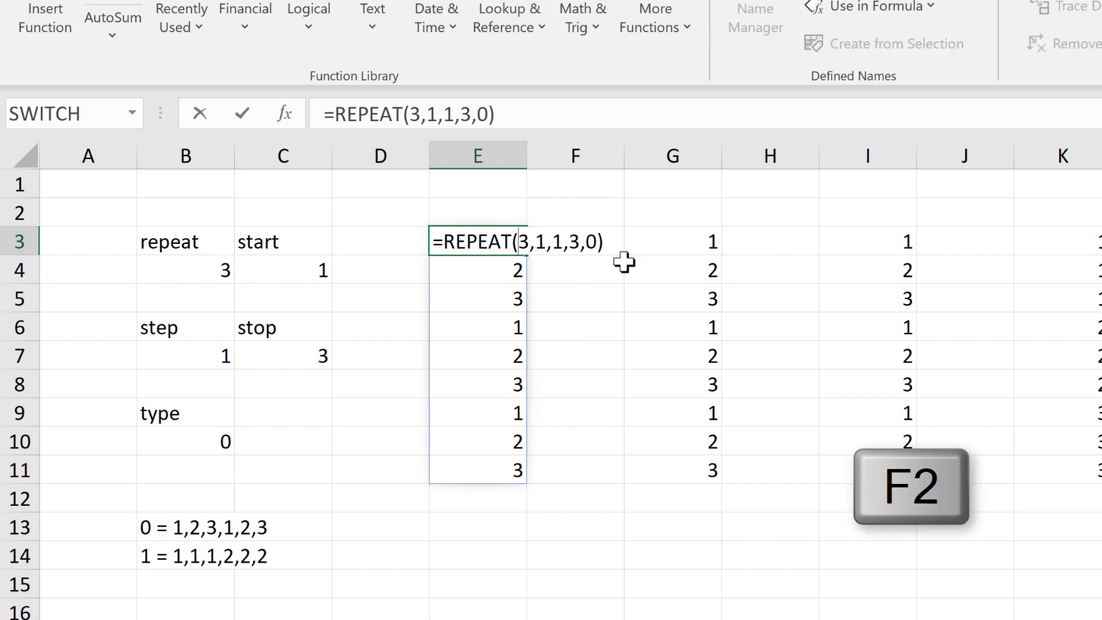
{"action": "key", "text": "Delete"}
{"action": "type", "text": "4"}
{"action": "key", "text": "Right"}
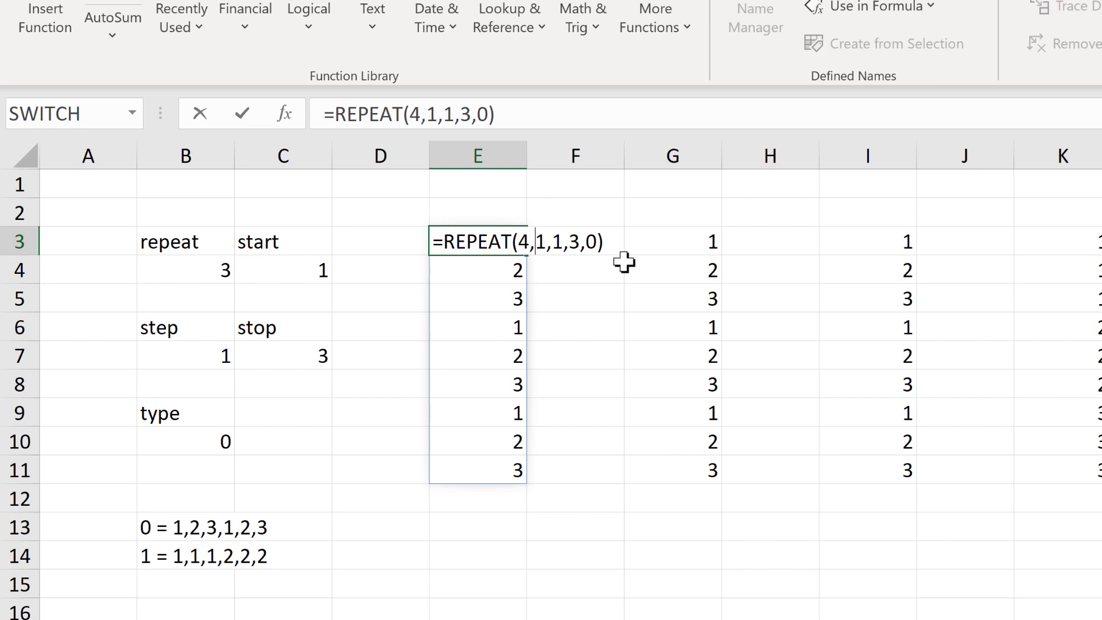
{"action": "key", "text": "Delete"}
{"action": "type", "text": "2"}
{"action": "key", "text": "Right"}
{"action": "key", "text": "Delete"}
{"action": "type", "text": "2"}
- Set the stop argument to 4 and the type argument to 1 in E3's REPEAT formula and commit it
{"action": "key", "text": "Right"}
{"action": "key", "text": "Delete"}
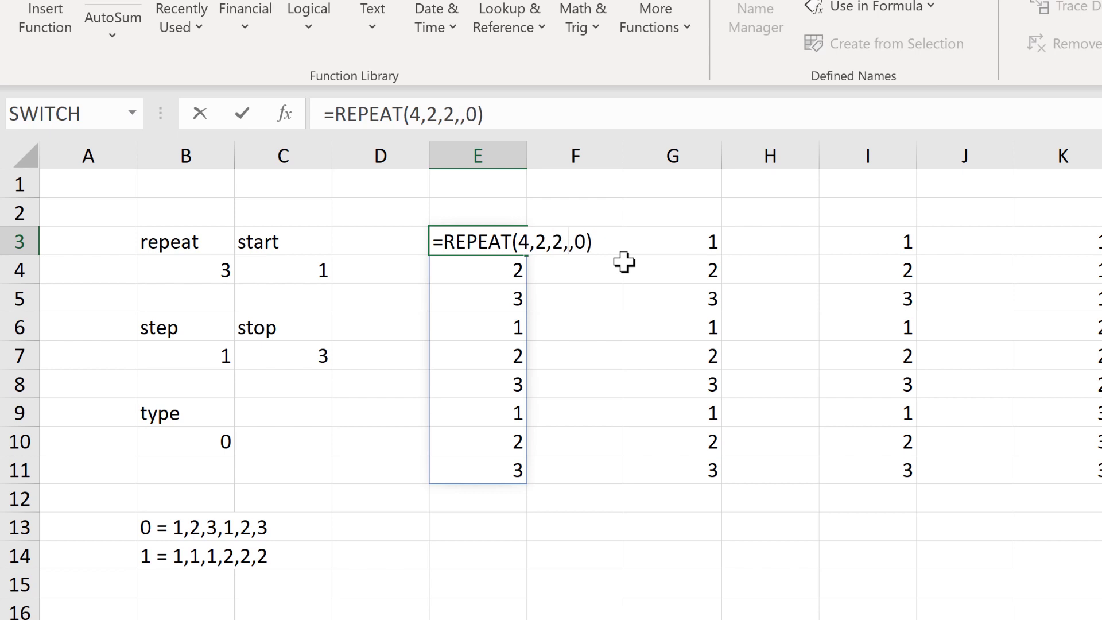
{"action": "type", "text": "4"}
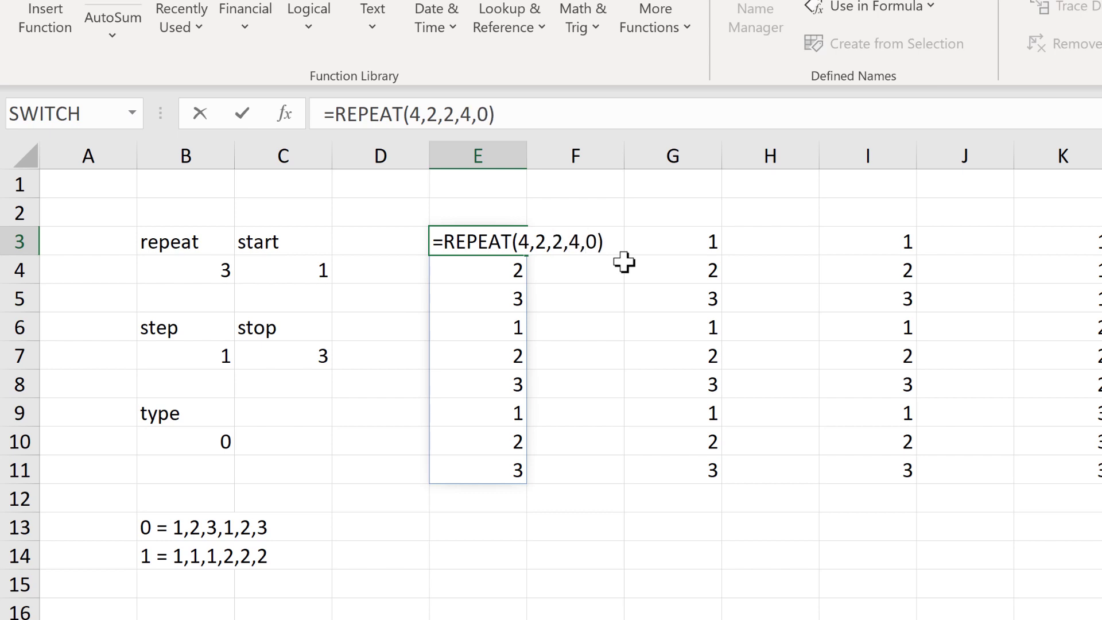
{"action": "key", "text": "BackSpace"}
{"action": "type", "text": "1"}
{"action": "key", "text": "Return"}
{"action": "left_click", "coordinate": [596, 417]}
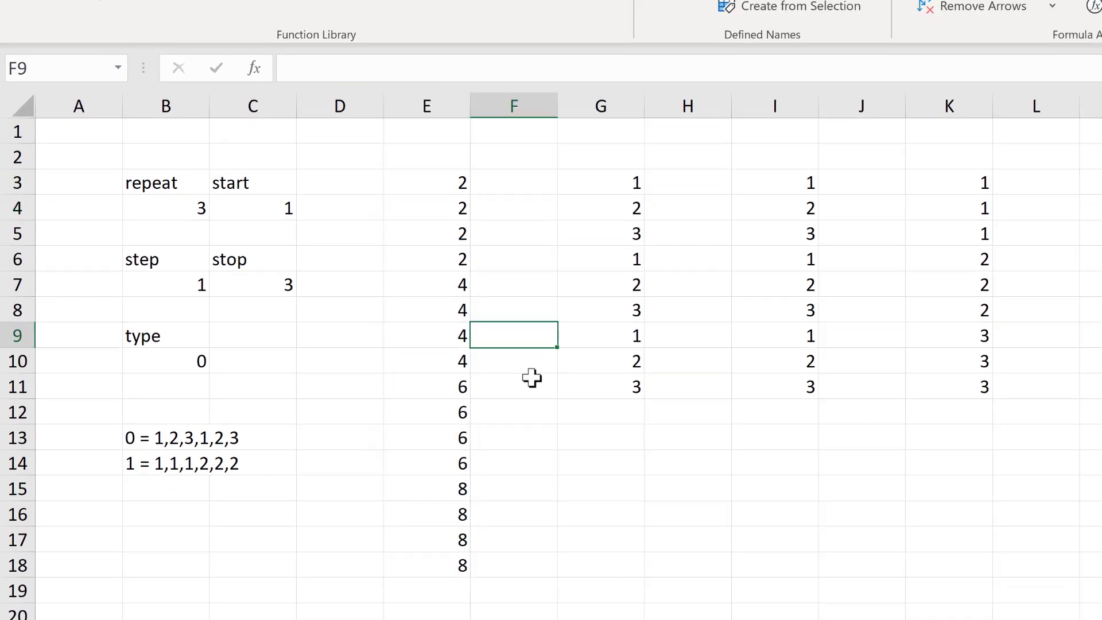
- Enter the list apple, banana, orange, pear and kiwi down cells O3:O7
{"action": "left_click", "coordinate": [63, 68]}
{"action": "type", "text": "O3"}
{"action": "key", "text": "Return"}
{"action": "type", "text": "apple"}
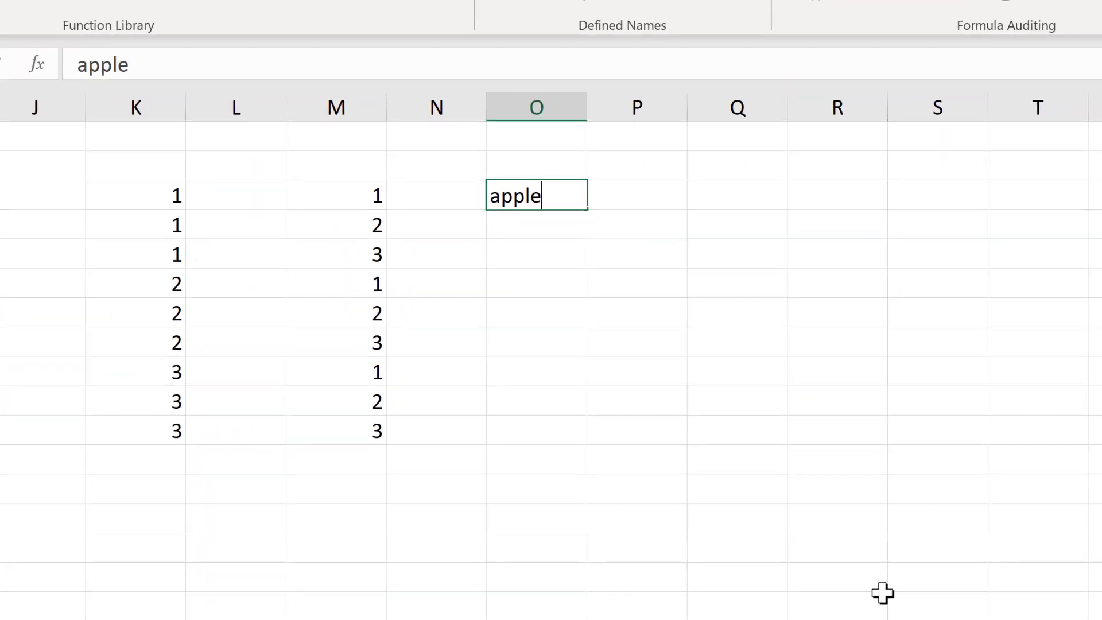
{"action": "key", "text": "Return"}
{"action": "type", "text": "banana"}
{"action": "key", "text": "Return"}
{"action": "type", "text": "orange"}
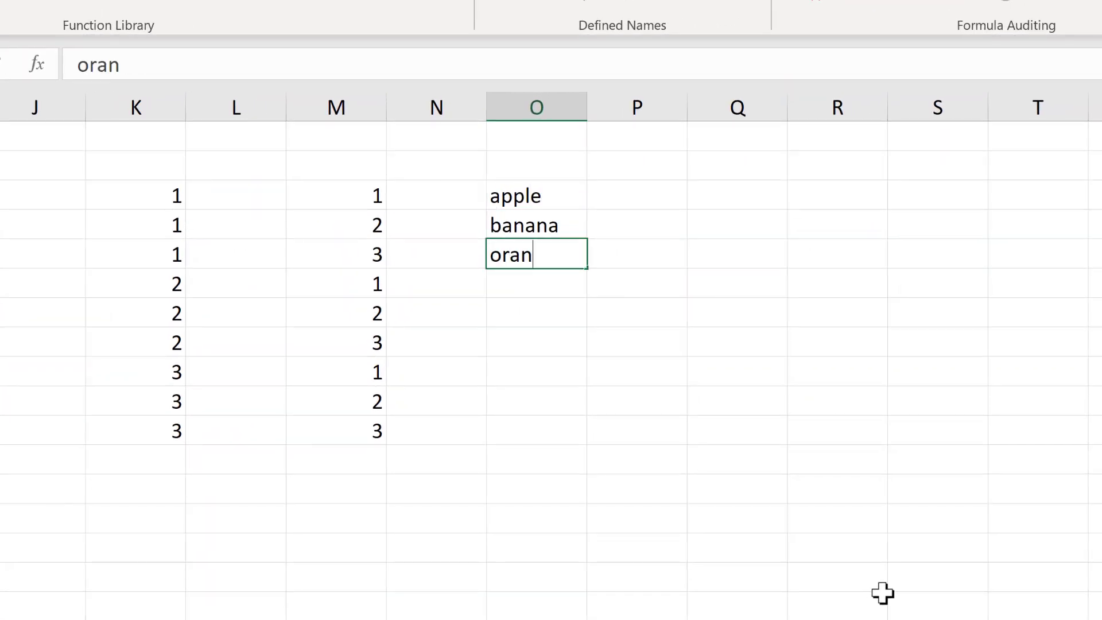
{"action": "key", "text": "Return"}
{"action": "type", "text": "pear"}
{"action": "key", "text": "Return"}
{"action": "type", "text": "kiwi"}
{"action": "key", "text": "Tab"}
- Enter =INDEX(O3:O7,REPEAT(3,1,1,3,0)) in cell P3 to pull repeated items from the fruit list
{"action": "key", "text": "Up"}
{"action": "key", "text": "Up"}
{"action": "key", "text": "Up"}
{"action": "key", "text": "Up"}
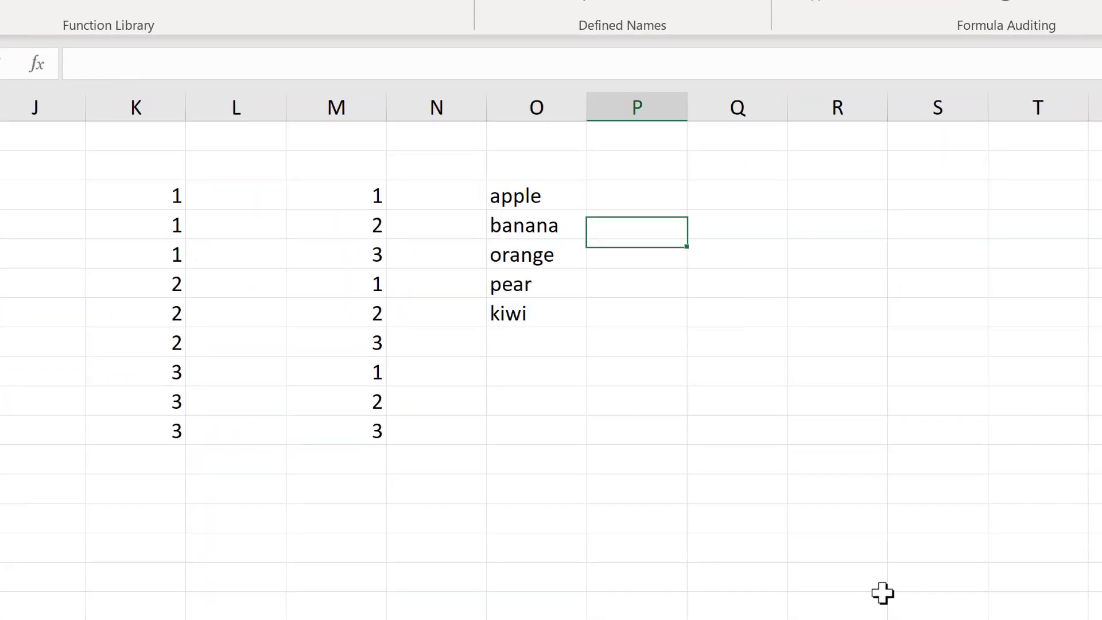
{"action": "type", "text": "=index"}
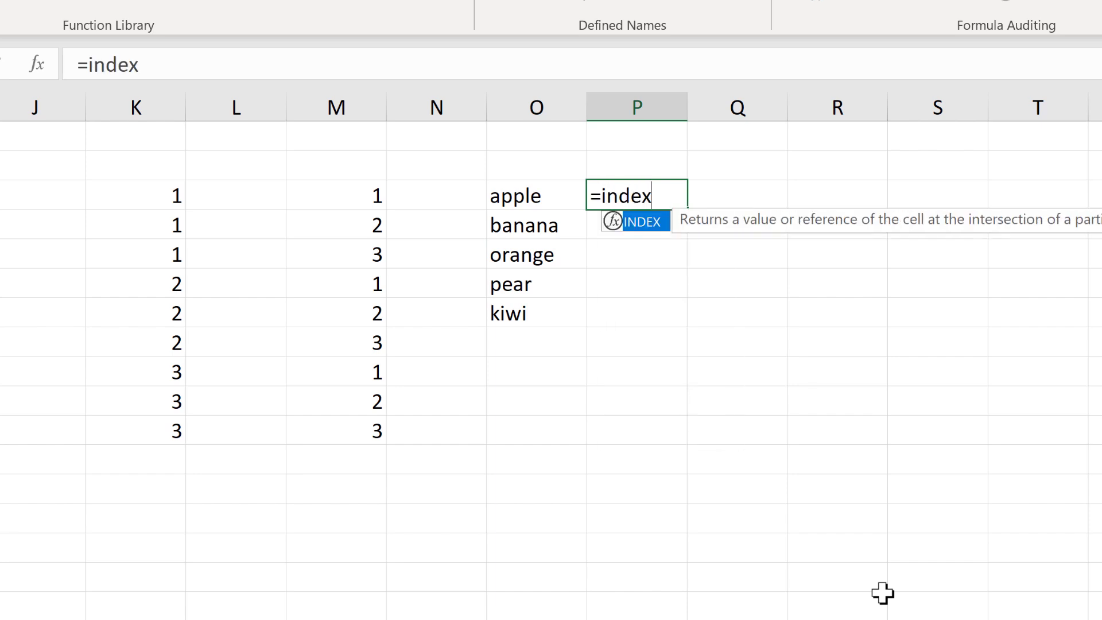
{"action": "key", "text": "Tab"}
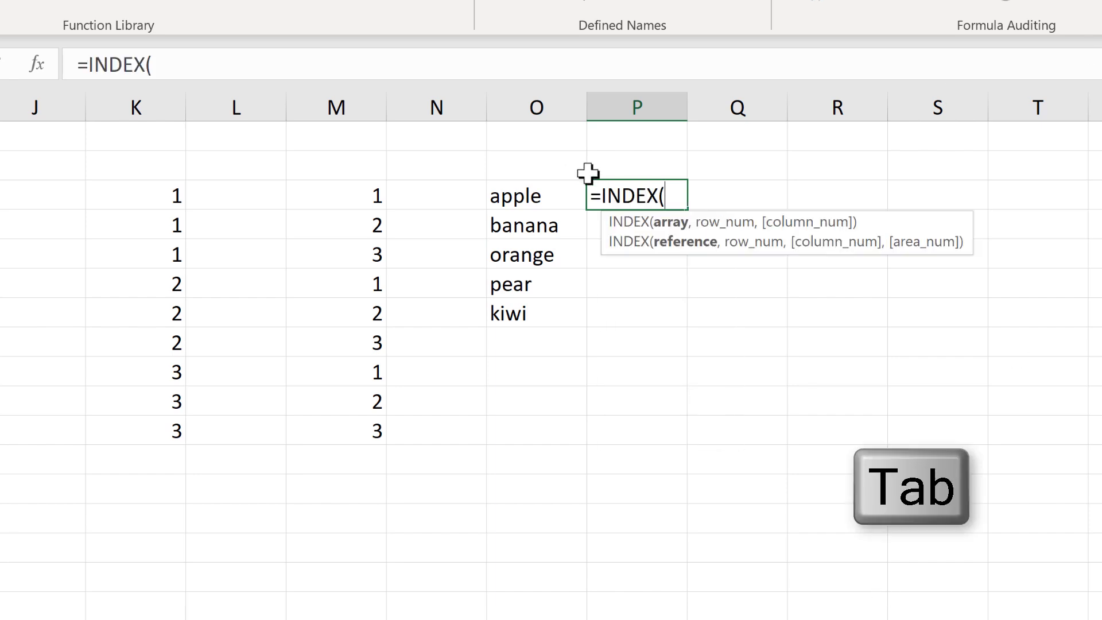
{"action": "left_click_drag", "start_coordinate": [522, 197], "coordinate": [540, 316]}
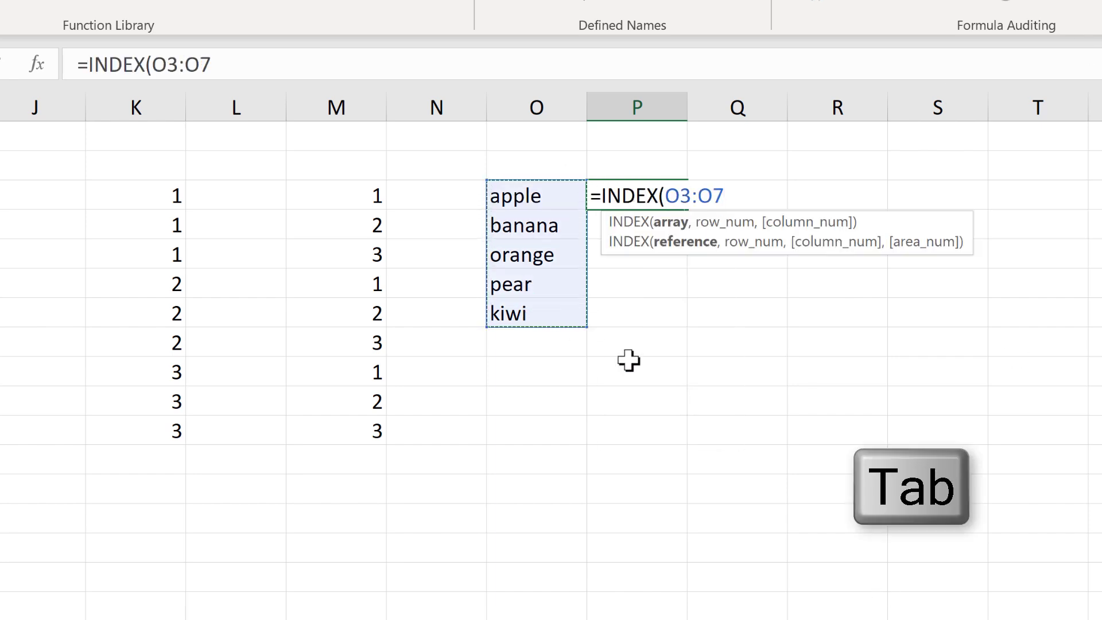
{"action": "type", "text": ",repeat(3,1,1,3,0"}
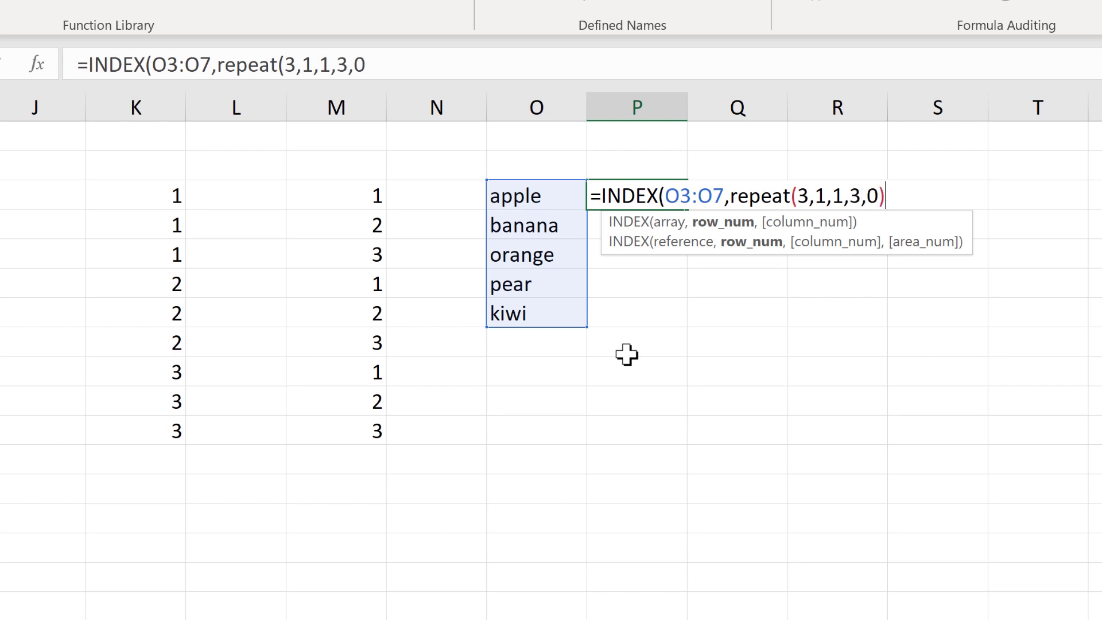
{"action": "type", "text": ")"}
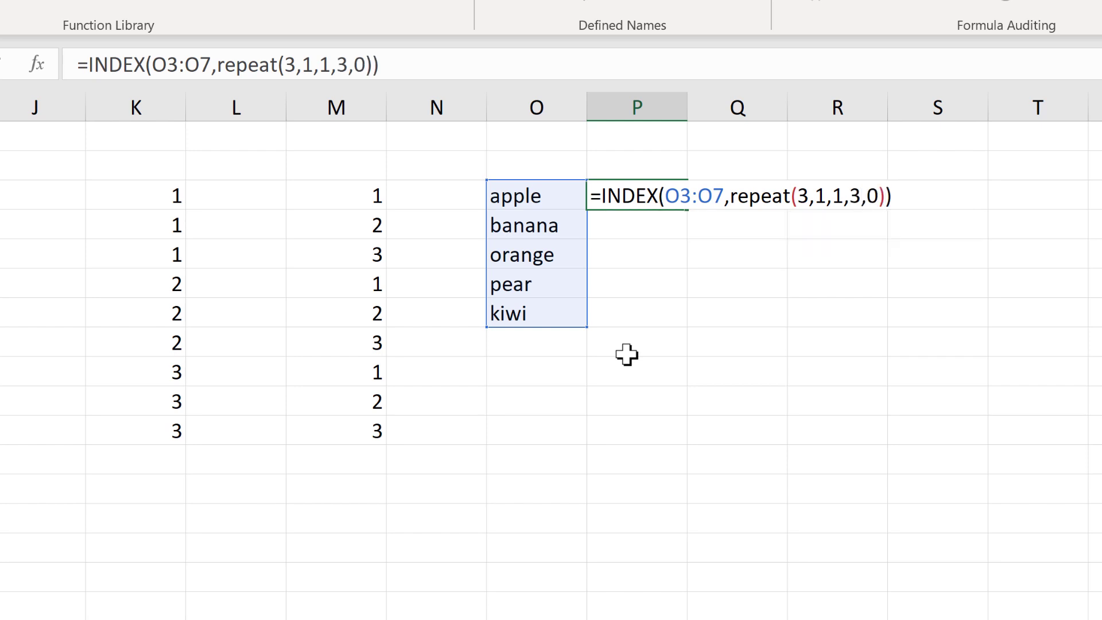
{"action": "key", "text": "Return"}
- Add an empty column number argument to P3's INDEX formula by placing a comma after the REPEAT function
{"action": "left_click", "coordinate": [644, 201]}
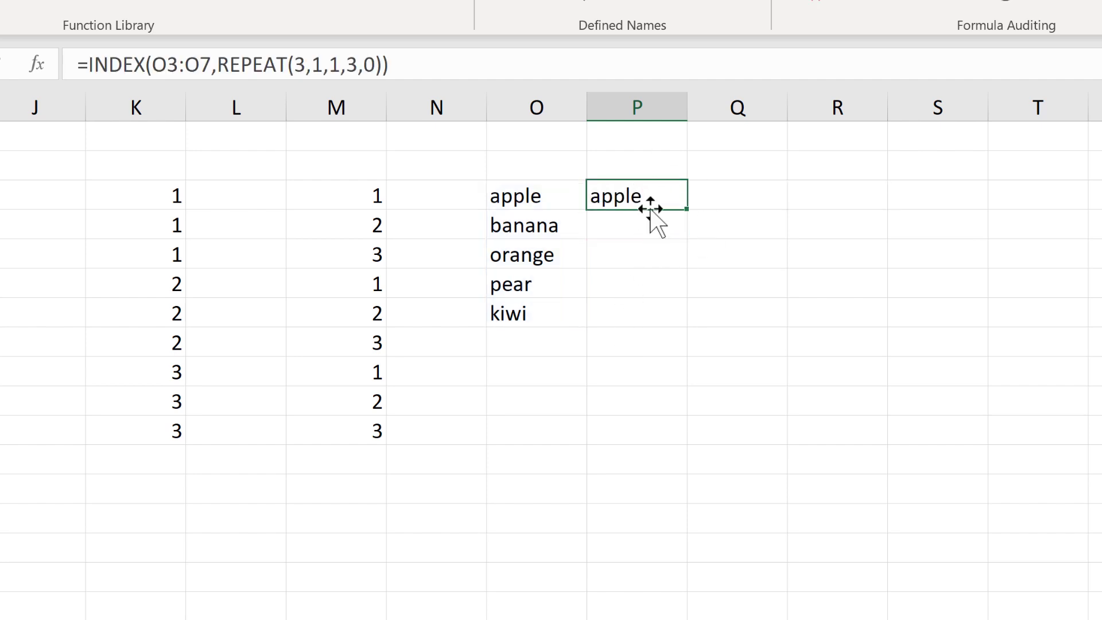
{"action": "key", "text": "F2"}
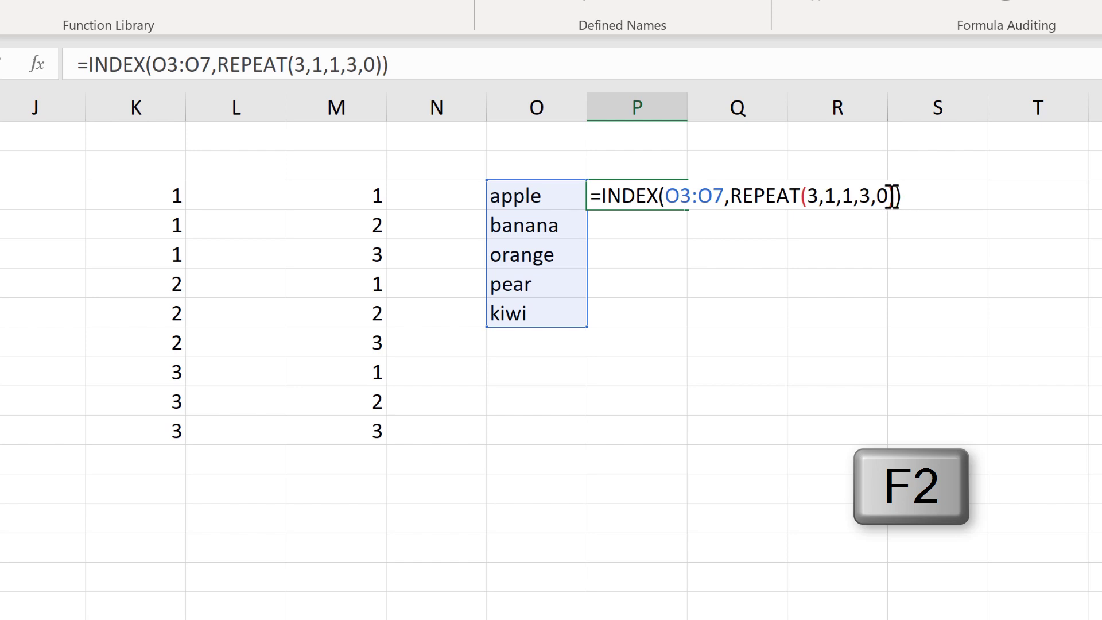
{"action": "left_click", "coordinate": [894, 196]}
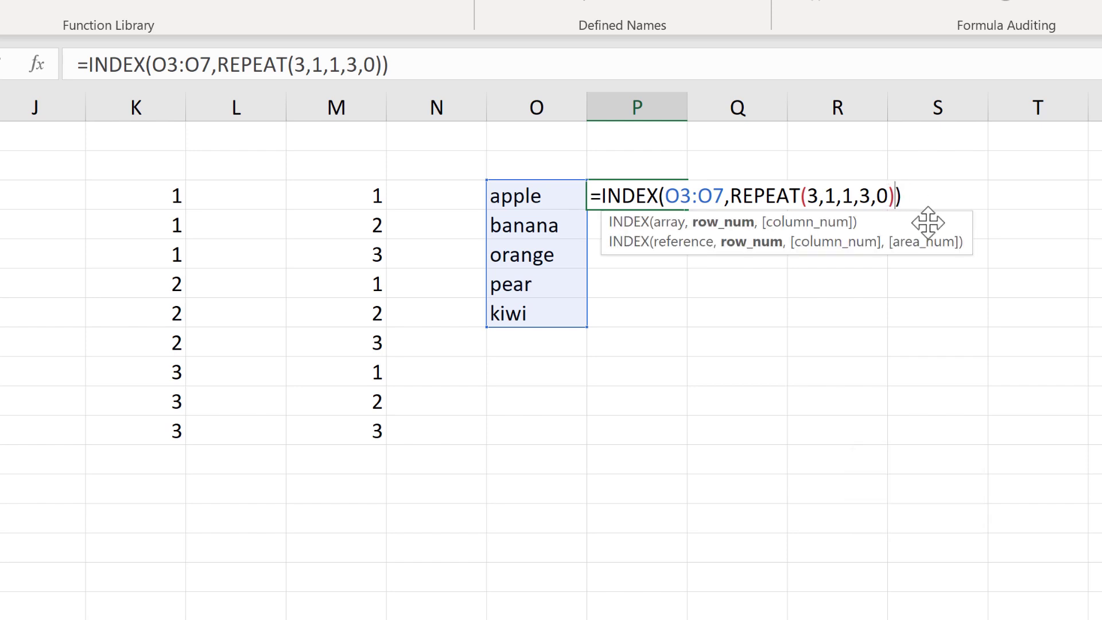
{"action": "type", "text": ","}
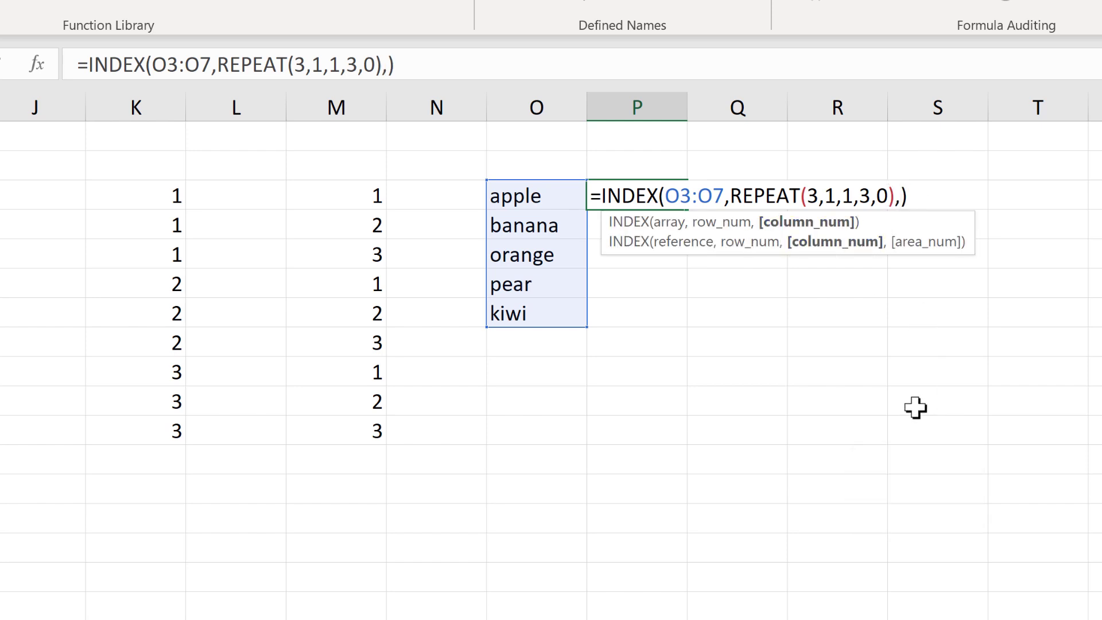
{"action": "key", "text": "Return"}
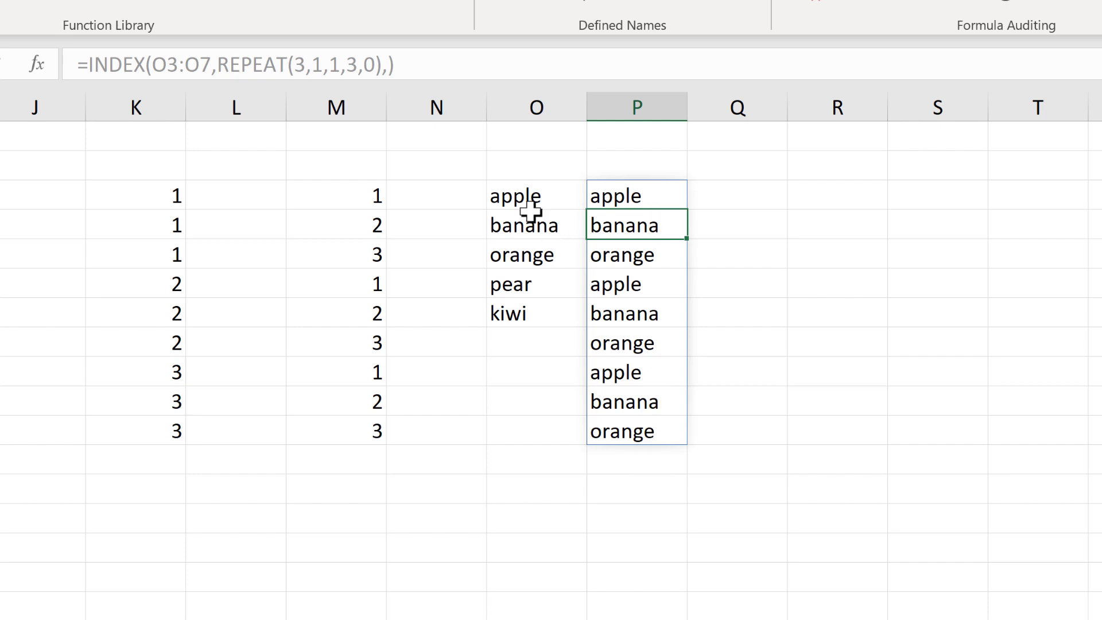
{"action": "left_click_drag", "start_coordinate": [528, 197], "coordinate": [529, 313]}
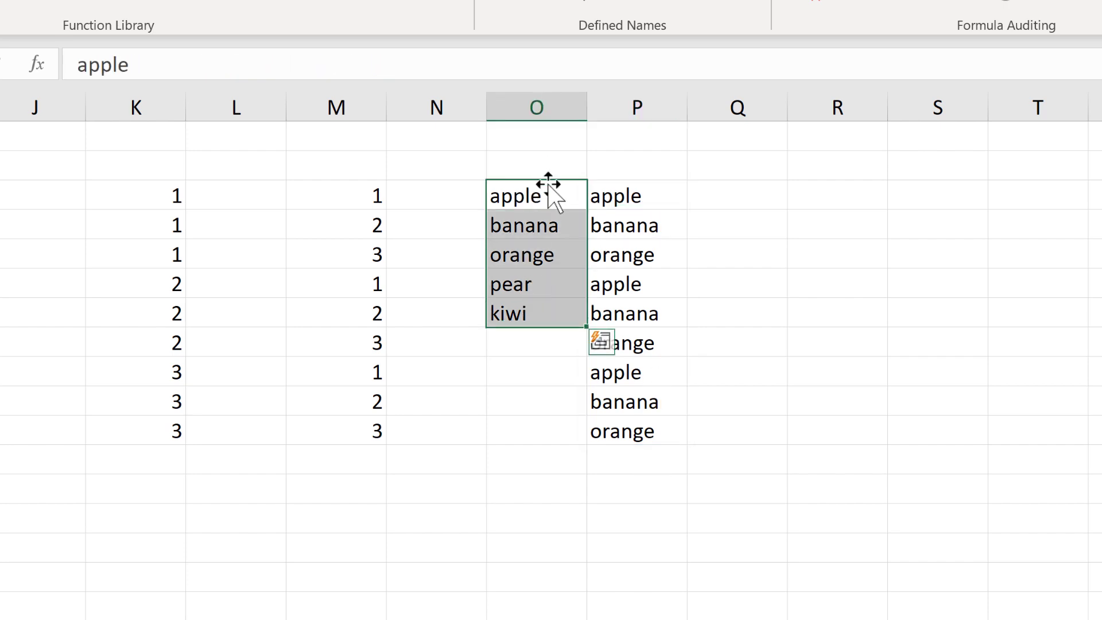
{"action": "left_click_drag", "start_coordinate": [542, 195], "coordinate": [540, 256]}
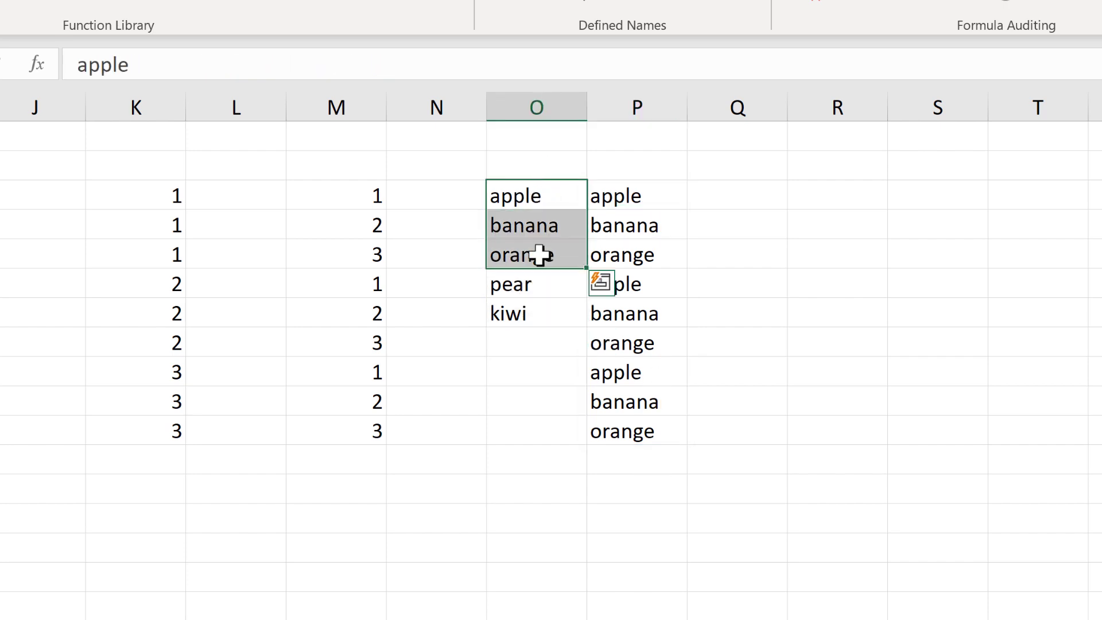
{"action": "left_click_drag", "start_coordinate": [659, 199], "coordinate": [642, 435]}
{"action": "left_click", "coordinate": [715, 494]}
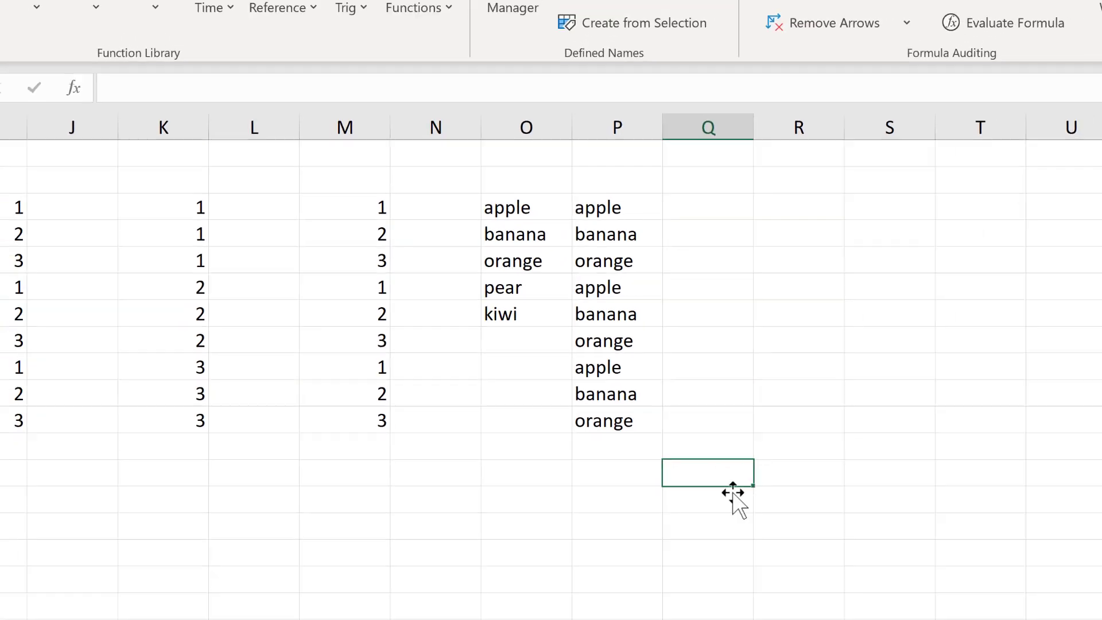
{"action": "left_click_drag", "start_coordinate": [804, 598], "coordinate": [733, 600]}
{"action": "left_click", "coordinate": [527, 478]}
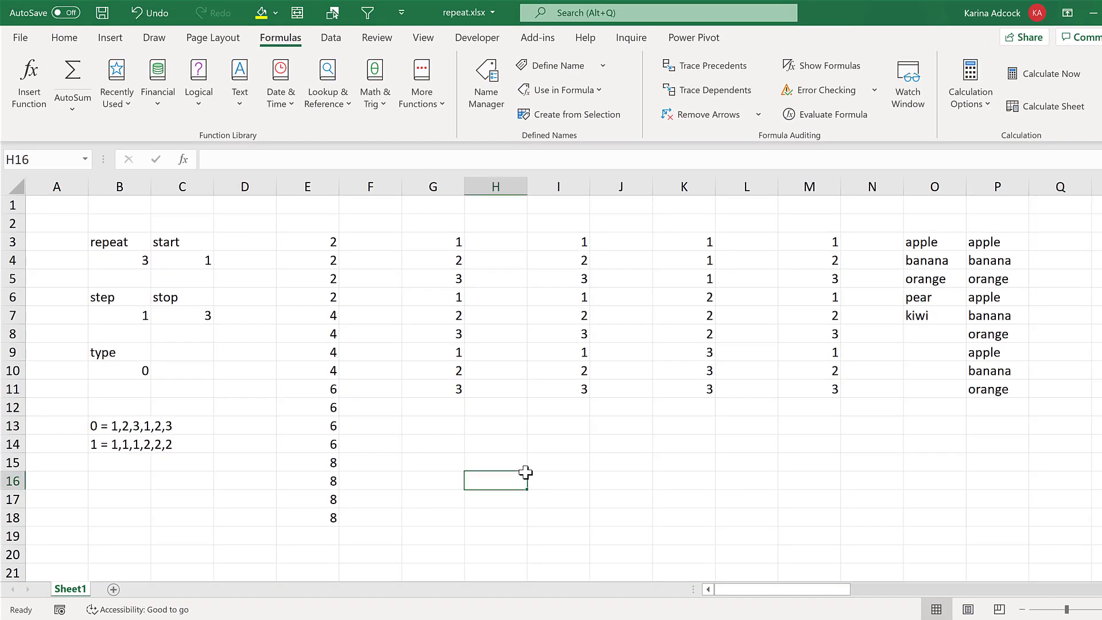